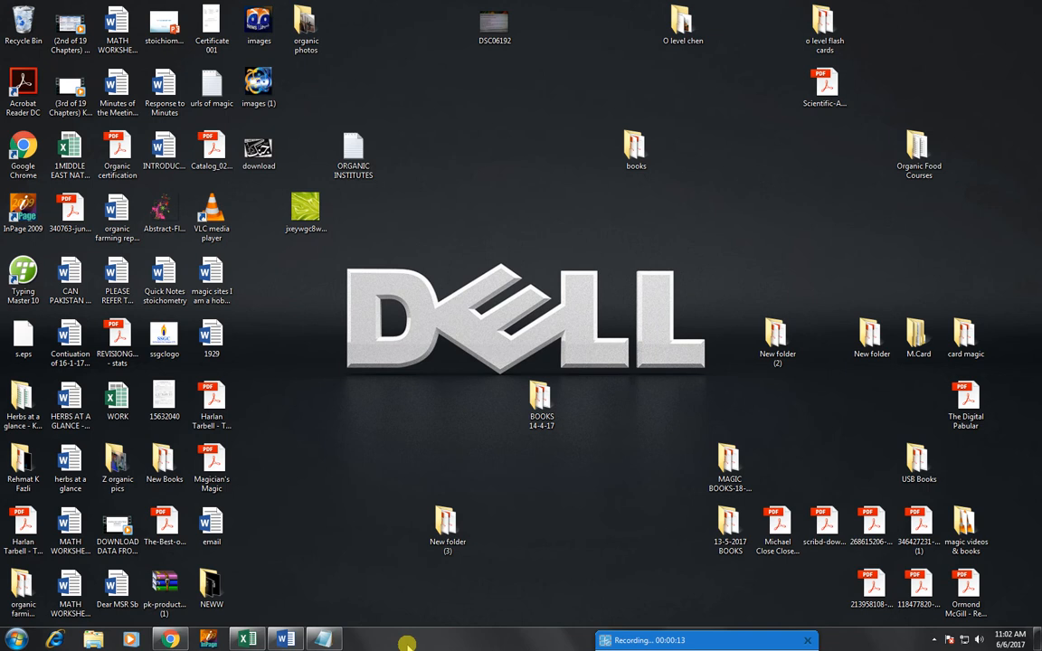
Step: Bring the blank Document1 Word window up full-screen from the taskbar previews
{"action": "mouse_move", "coordinate": [340, 640]}
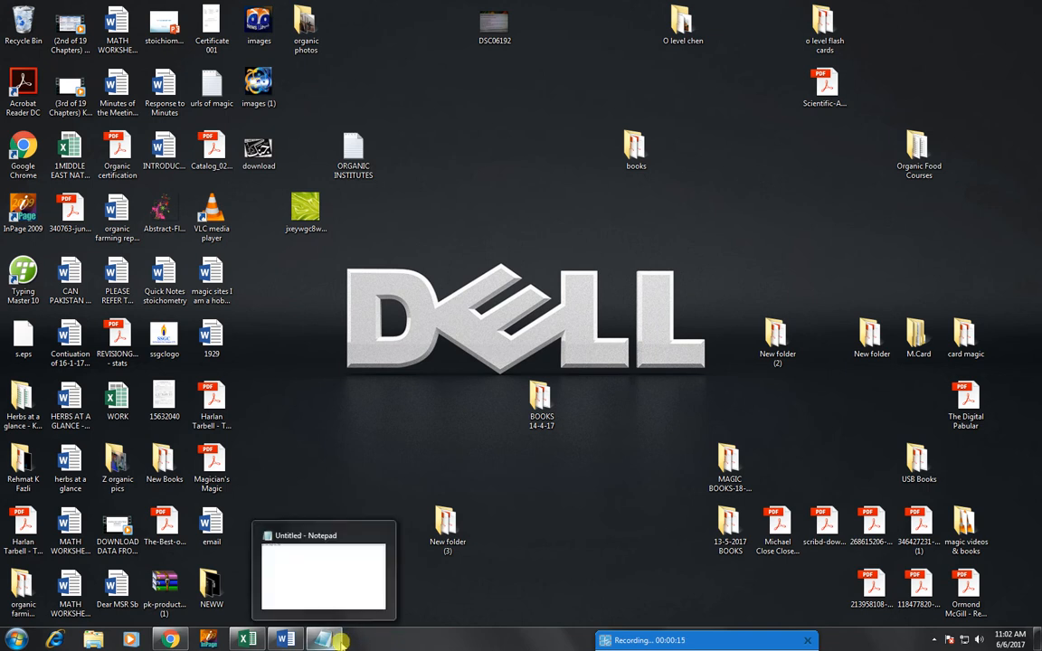
{"action": "mouse_move", "coordinate": [276, 641]}
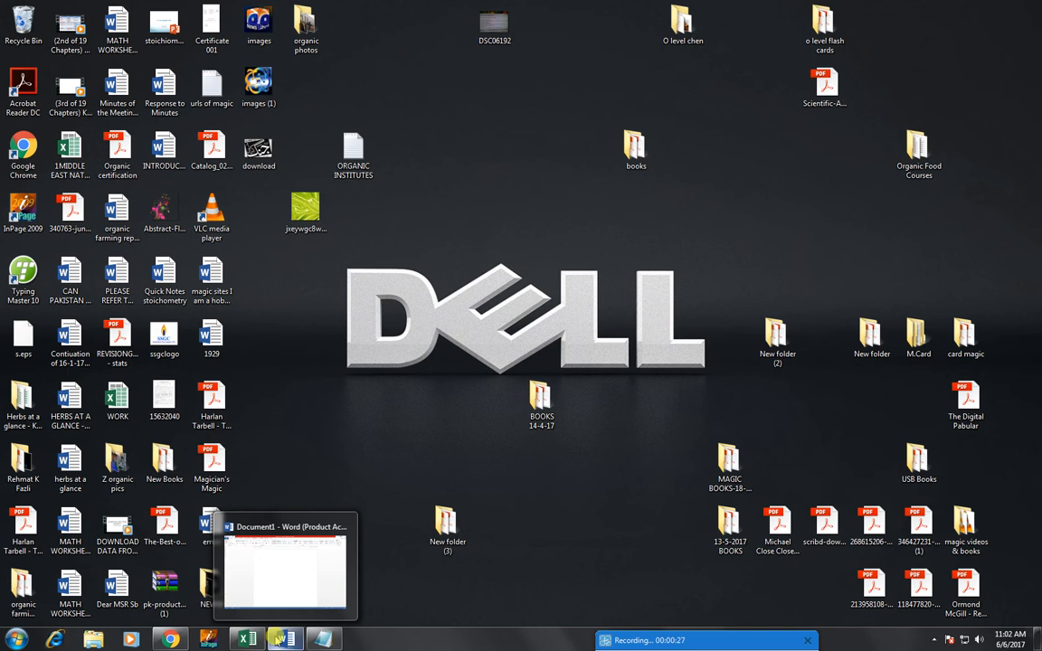
{"action": "left_click", "coordinate": [280, 640]}
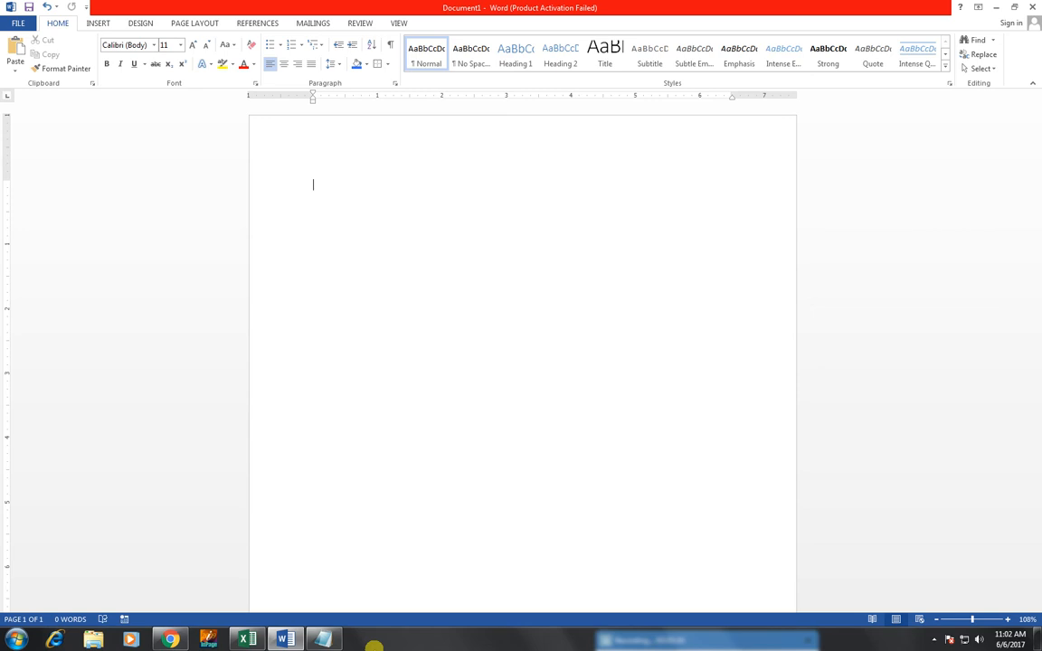
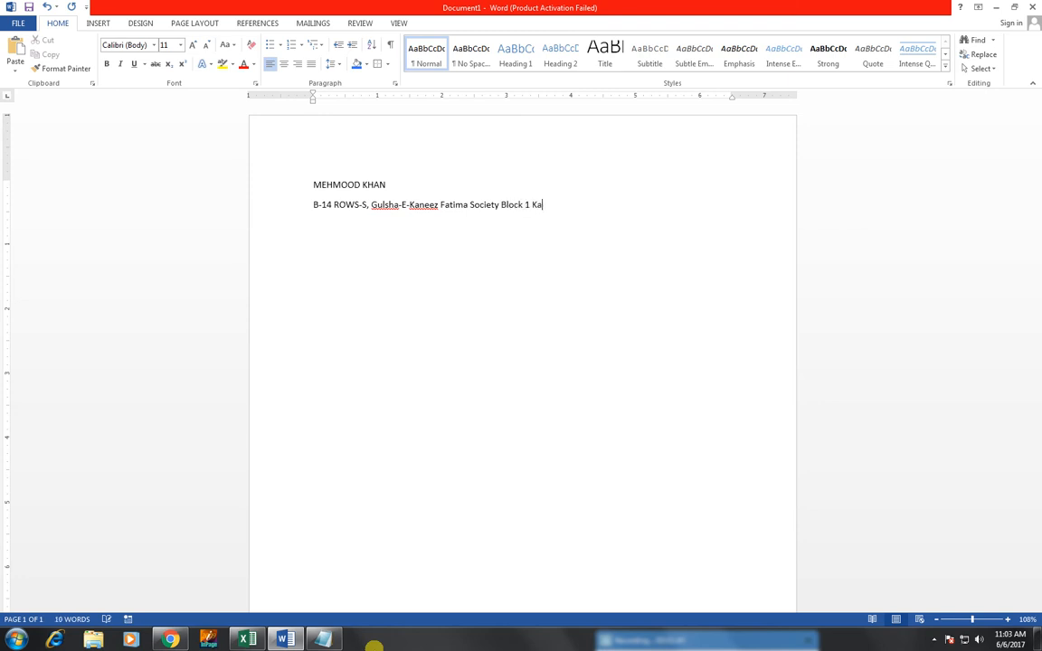
Step: Type the resume holder's name, home postal address and a 'Cell #' label on separate lines
{"action": "type", "text": "Cell"}
{"action": "type", "text": "#"}
{"action": "key", "text": "BackSpace"}
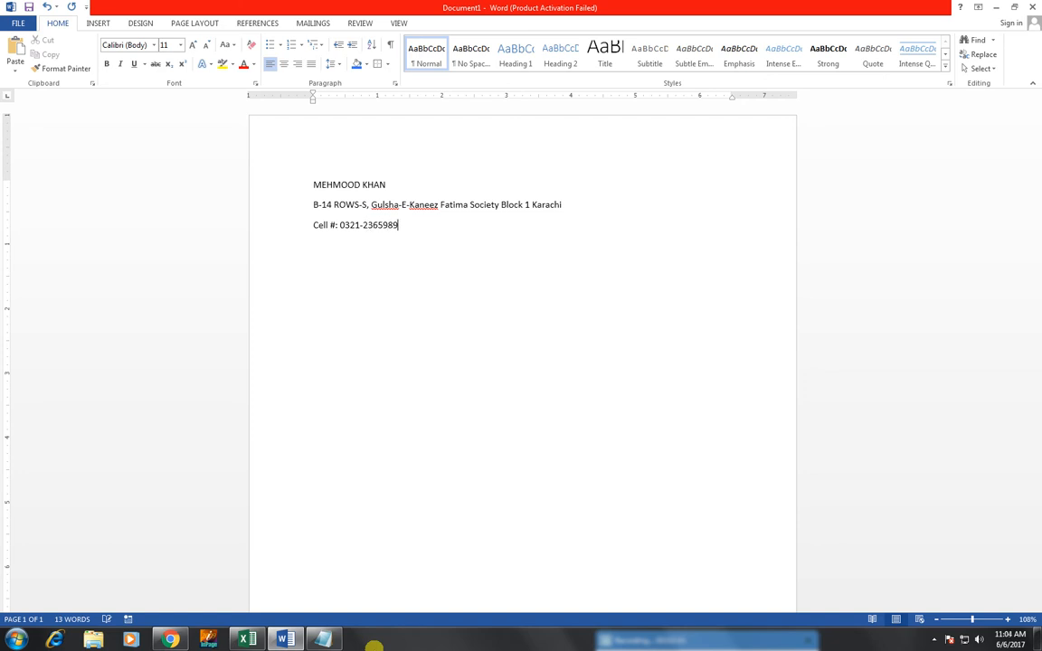
Step: Enter the cell number with a placeholder of zeros after the 0321- prefix
{"action": "type", "text": "0000000"}
{"action": "left_click", "coordinate": [370, 224]}
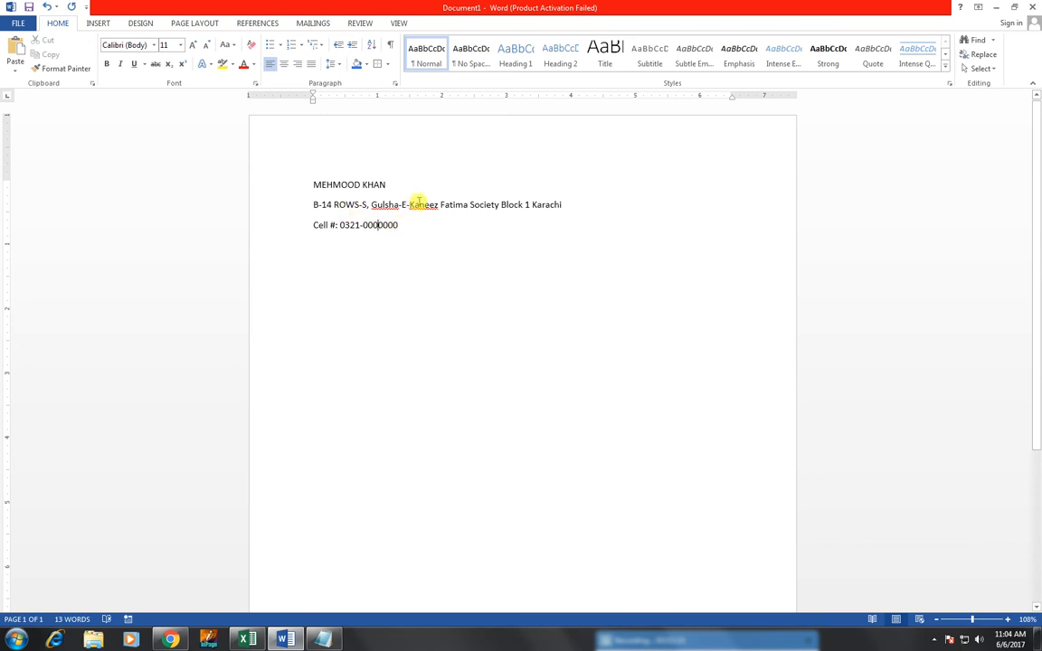
Step: Fix the misspelled area name by adding the missing 'n', then break the address onto two lines
{"action": "right_click", "coordinate": [423, 206]}
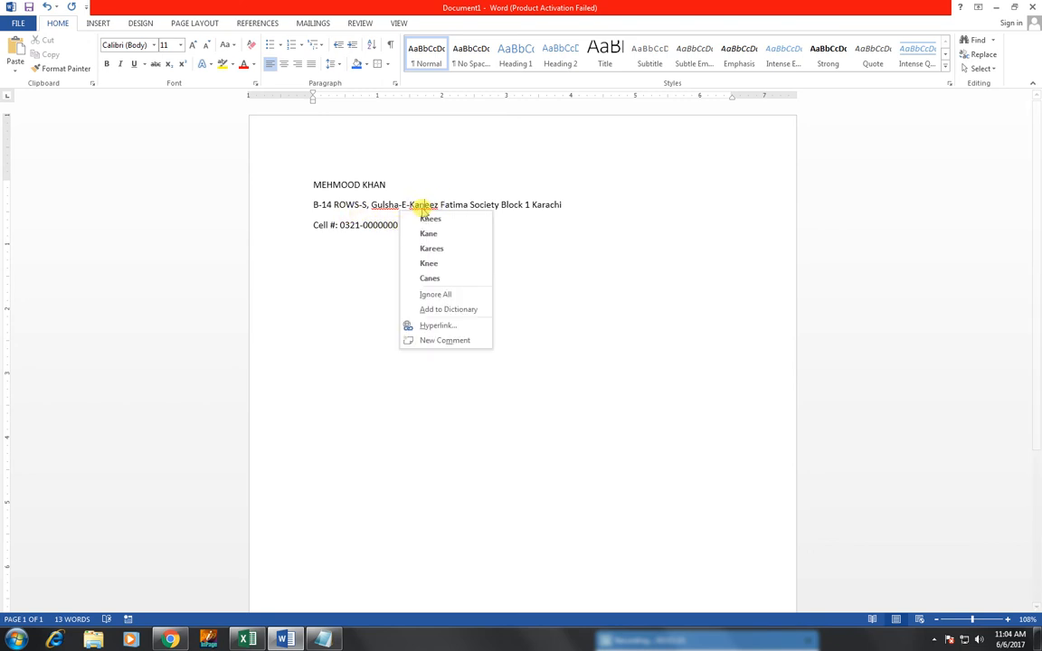
{"action": "left_click", "coordinate": [382, 205]}
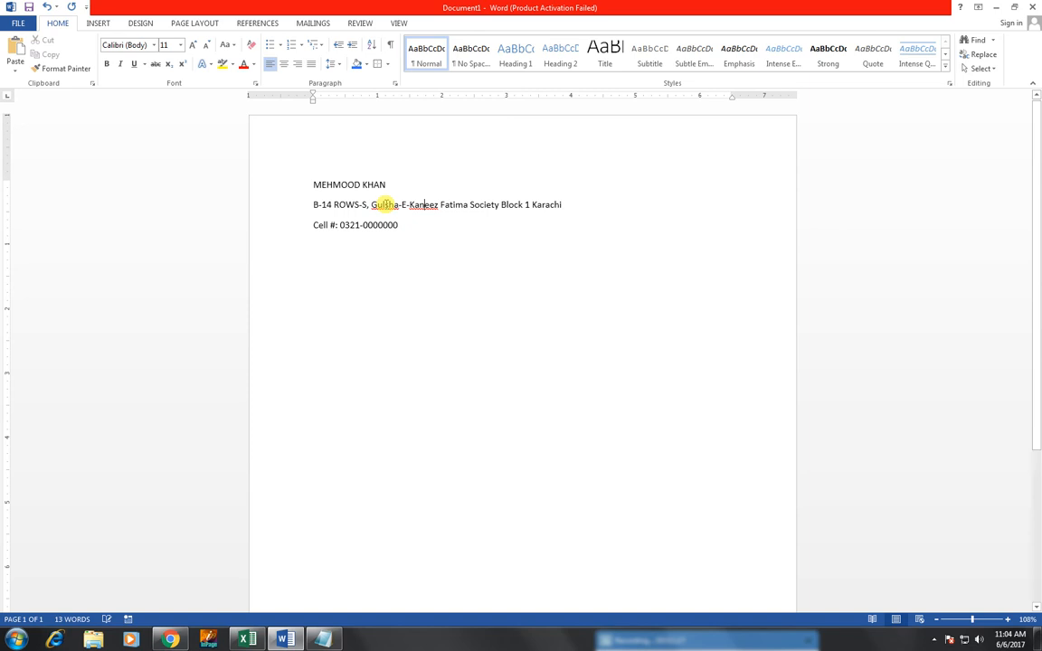
{"action": "right_click", "coordinate": [386, 206]}
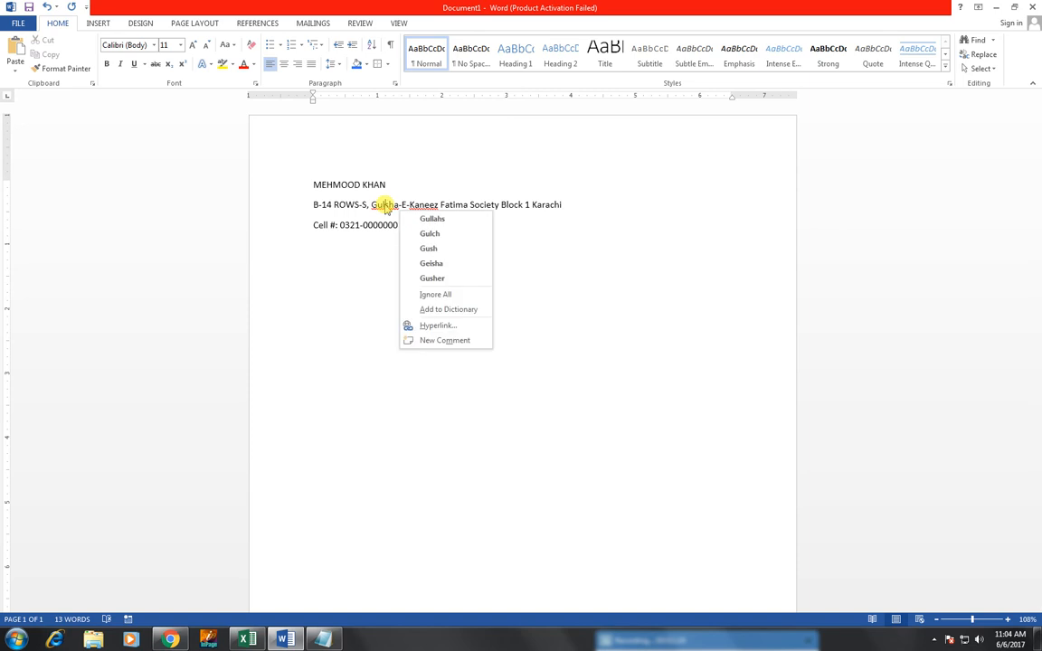
{"action": "left_click", "coordinate": [398, 205]}
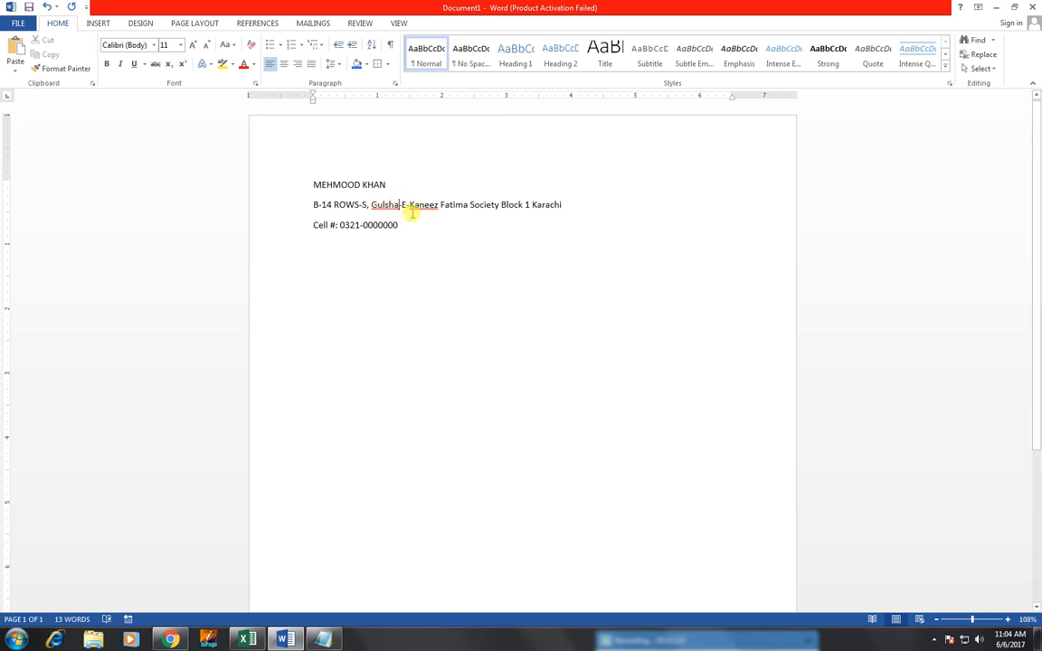
{"action": "type", "text": "n"}
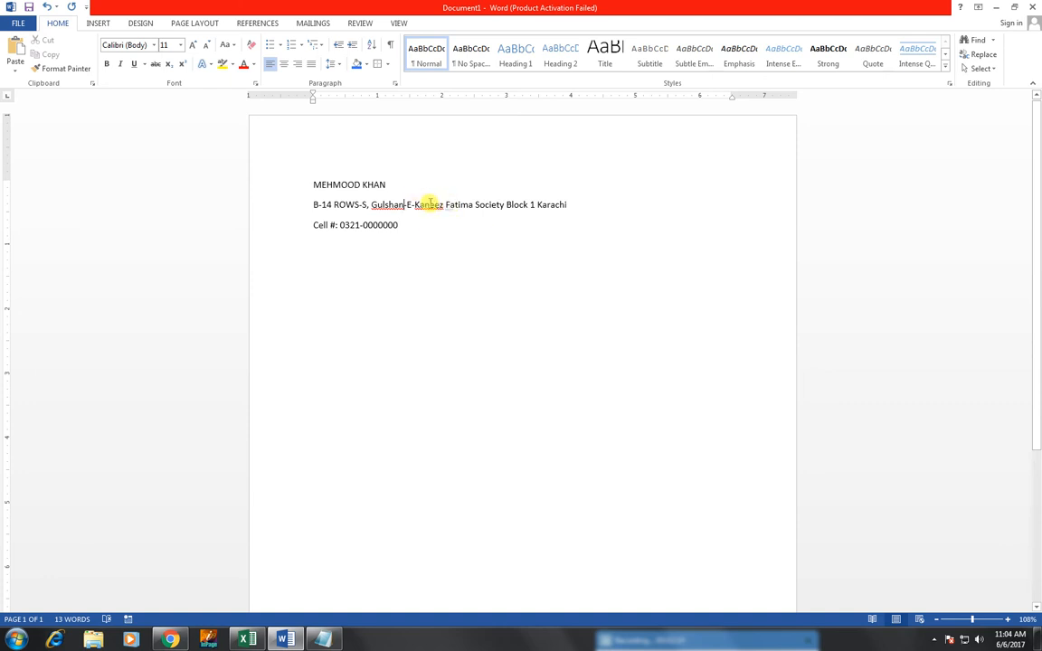
{"action": "left_click", "coordinate": [446, 204]}
{"action": "key", "text": "Return"}
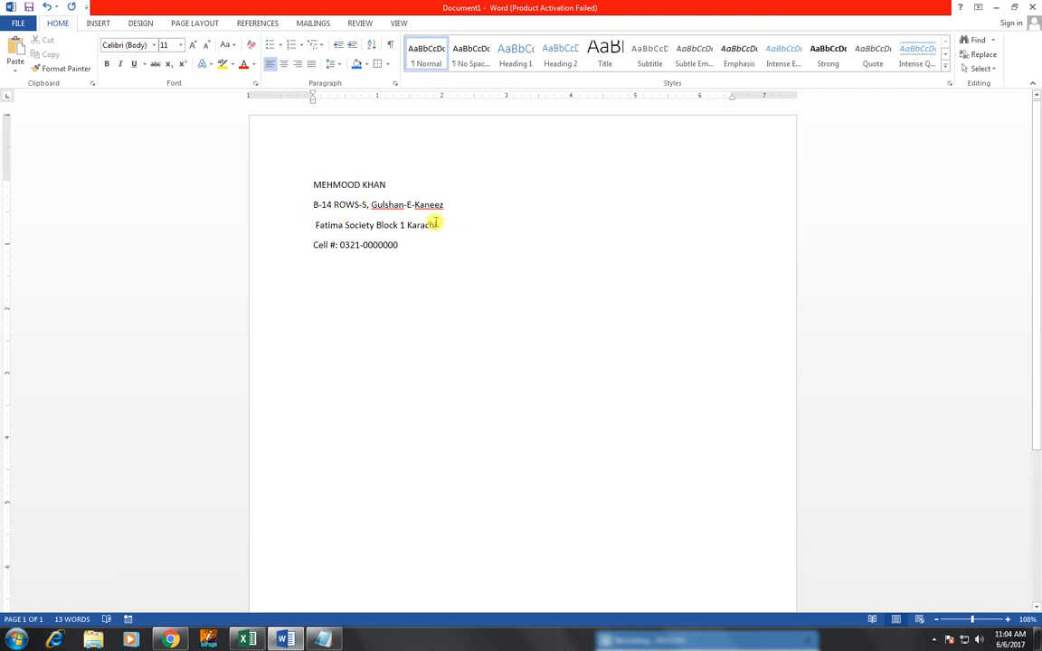
Step: Apply the No Spacing style to both address lines and the cell number line
{"action": "left_click", "coordinate": [313, 204]}
{"action": "left_click_drag", "start_coordinate": [313, 205], "coordinate": [396, 245]}
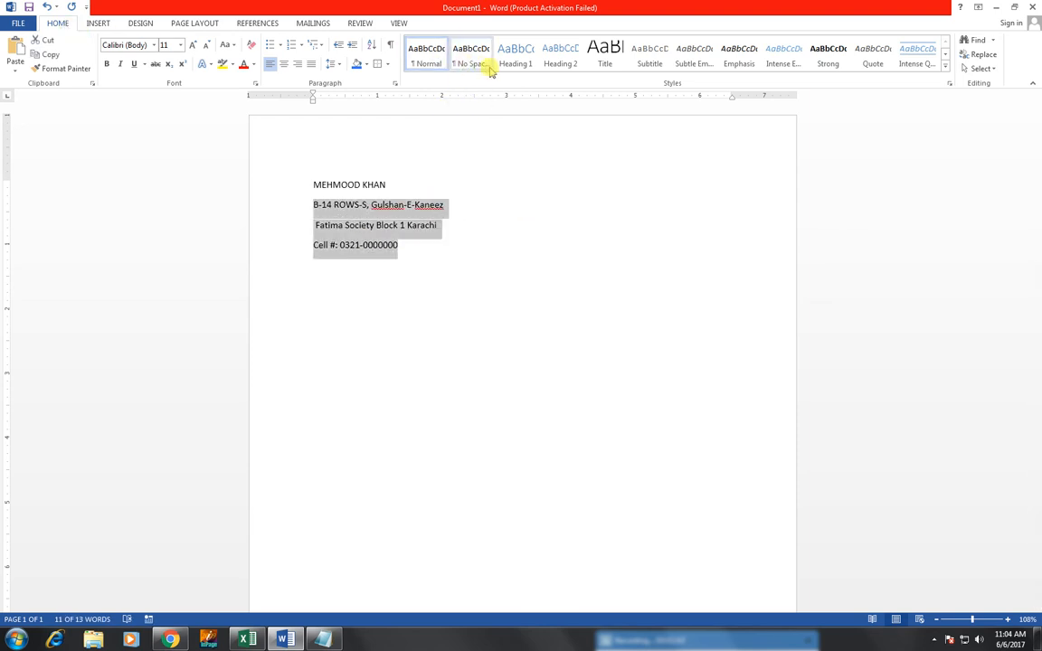
{"action": "left_click", "coordinate": [489, 65]}
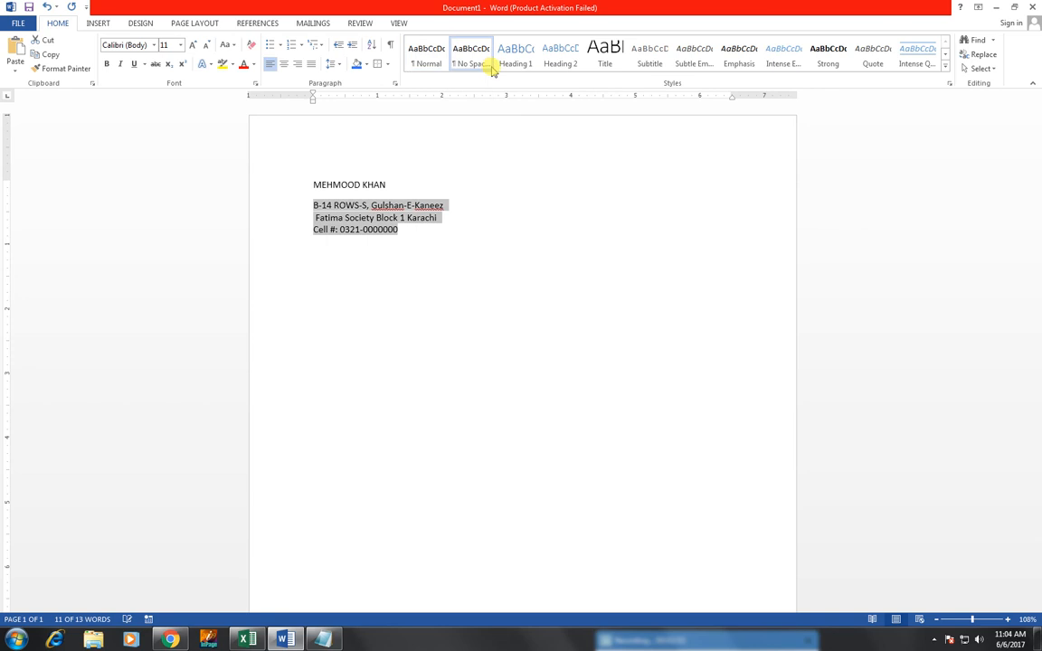
{"action": "left_click", "coordinate": [444, 272]}
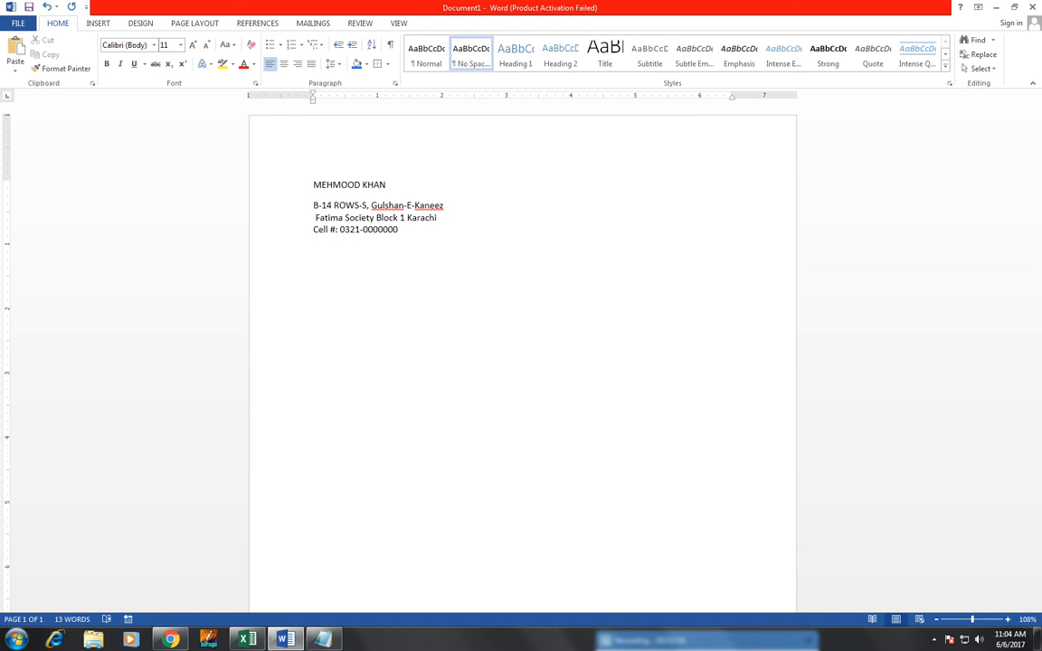
Step: Add a CAREER OBJECTIVE heading and begin 'To obtain a changing position Wherein…' beneath it
{"action": "type", "text": "CAREER OBJECTIVE"}
{"action": "key", "text": "Return"}
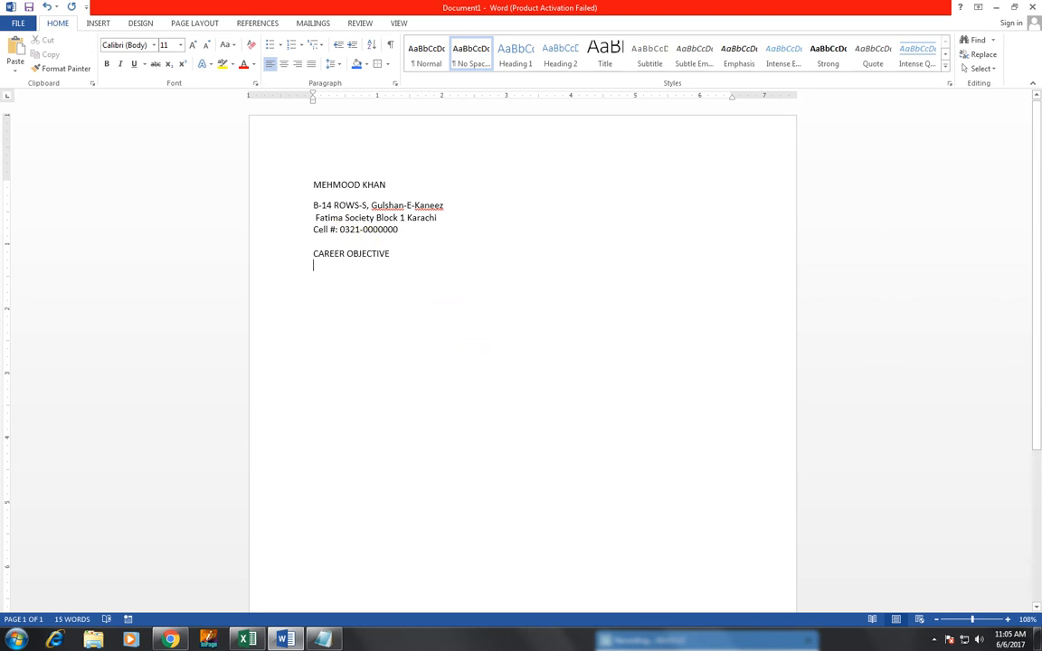
{"action": "type", "text": "To obtain"}
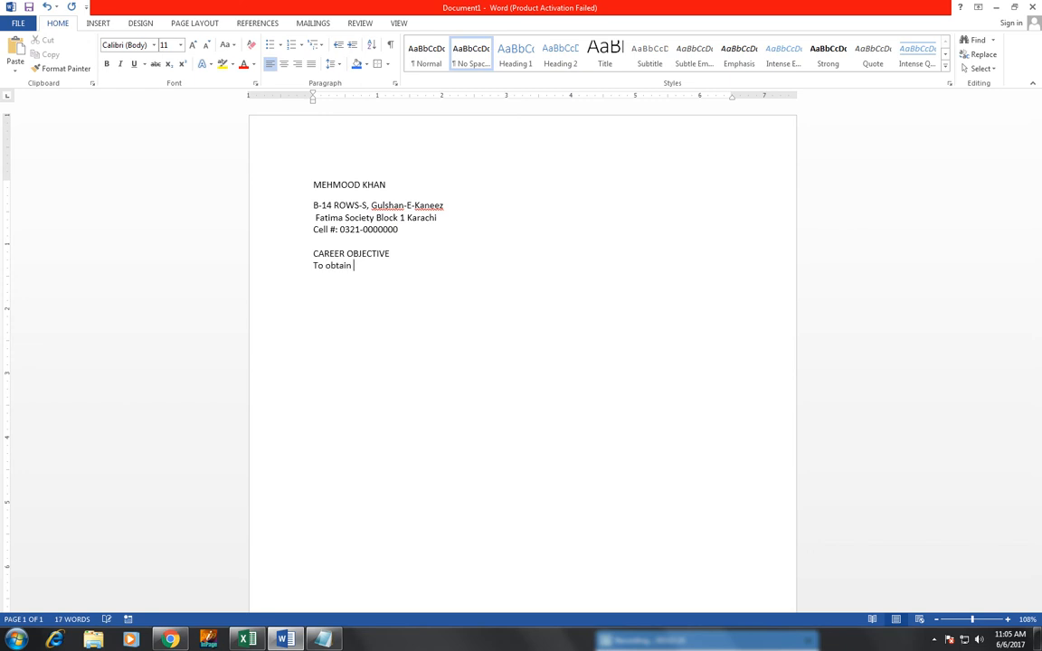
{"action": "type", "text": " a changing position Wherein my Skills and ideas"}
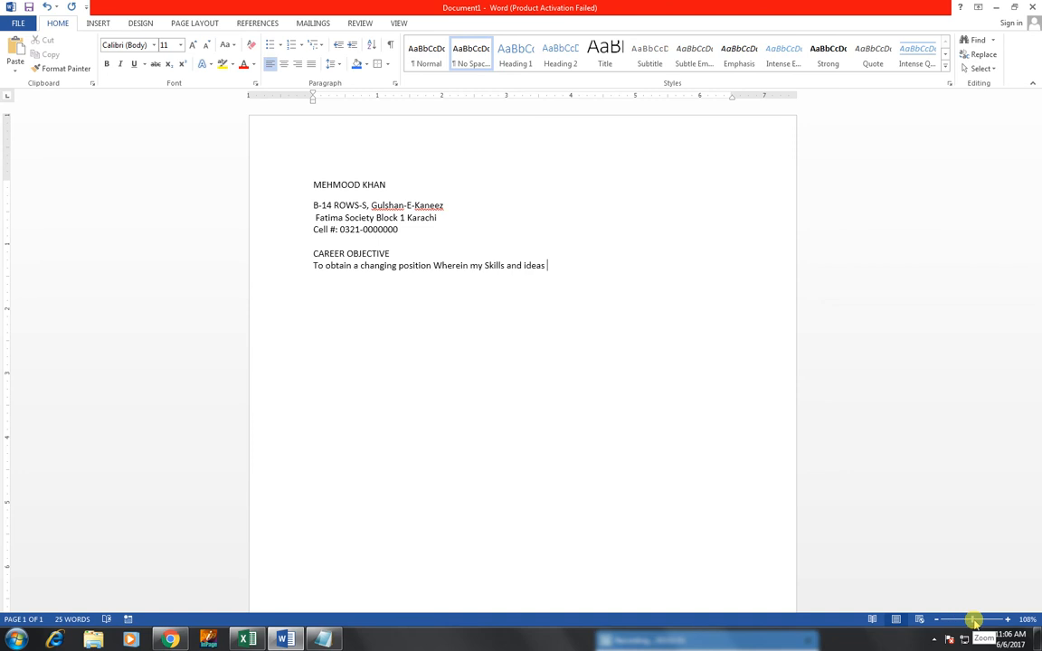
Step: Zoom in and finish the objective ending 'can adopt new techniques quickly.', then add two new lines
{"action": "left_click_drag", "start_coordinate": [974, 621], "coordinate": [990, 620]}
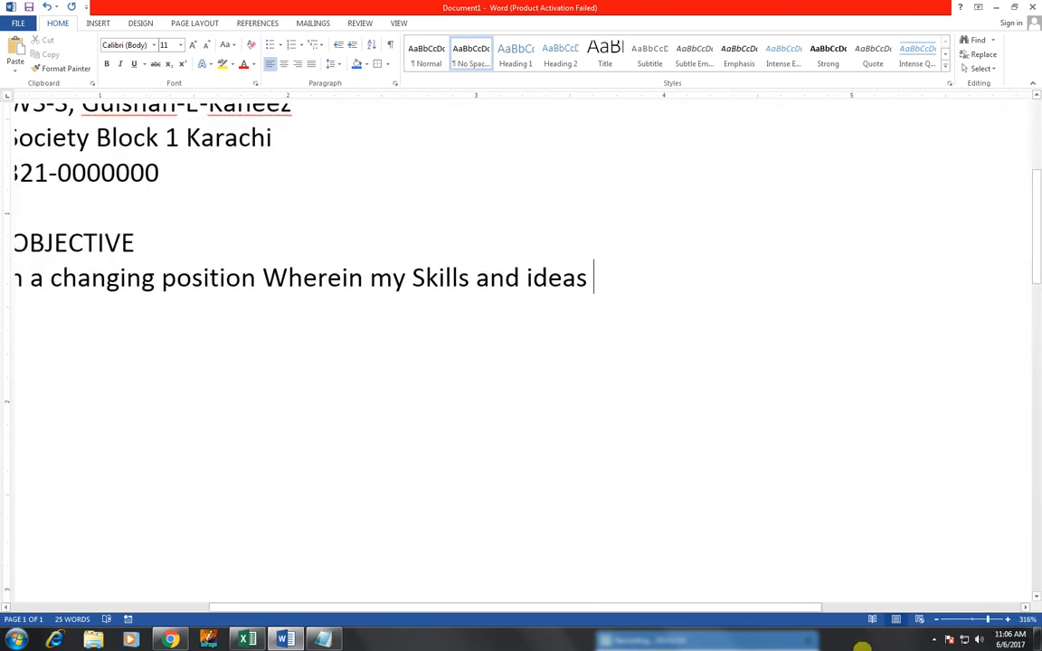
{"action": "type", "text": "will"}
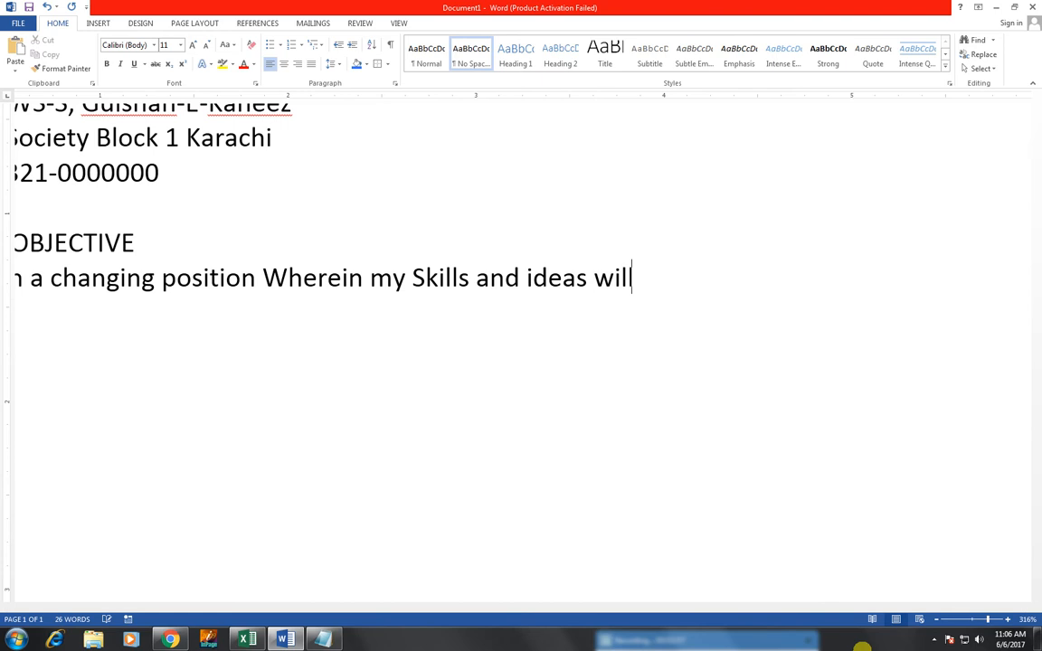
{"action": "type", "text": " be focu"}
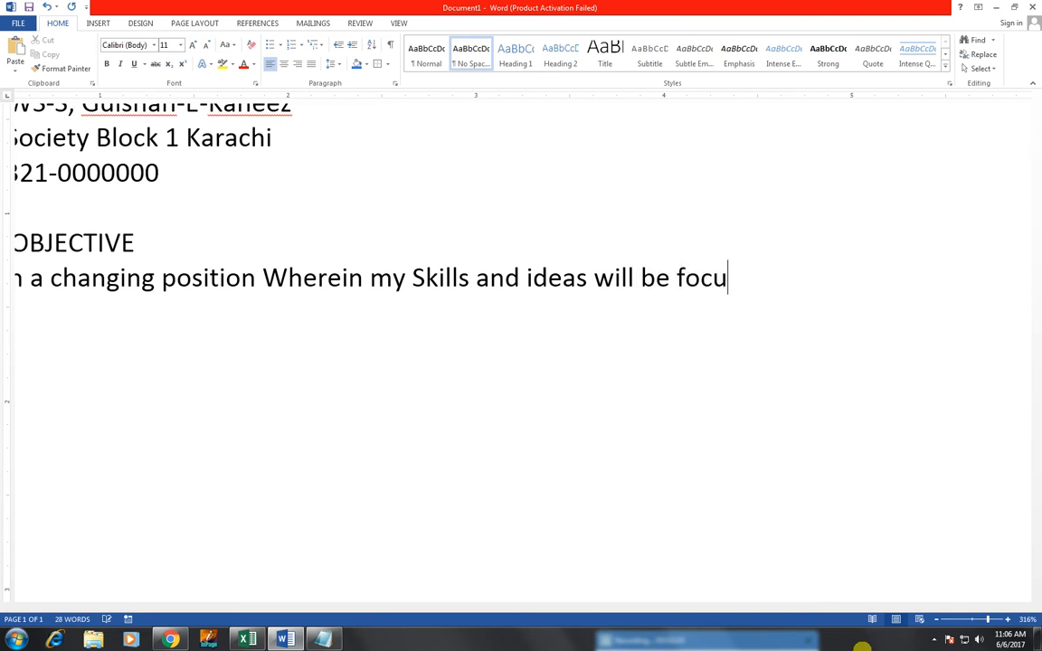
{"action": "type", "text": "sed t"}
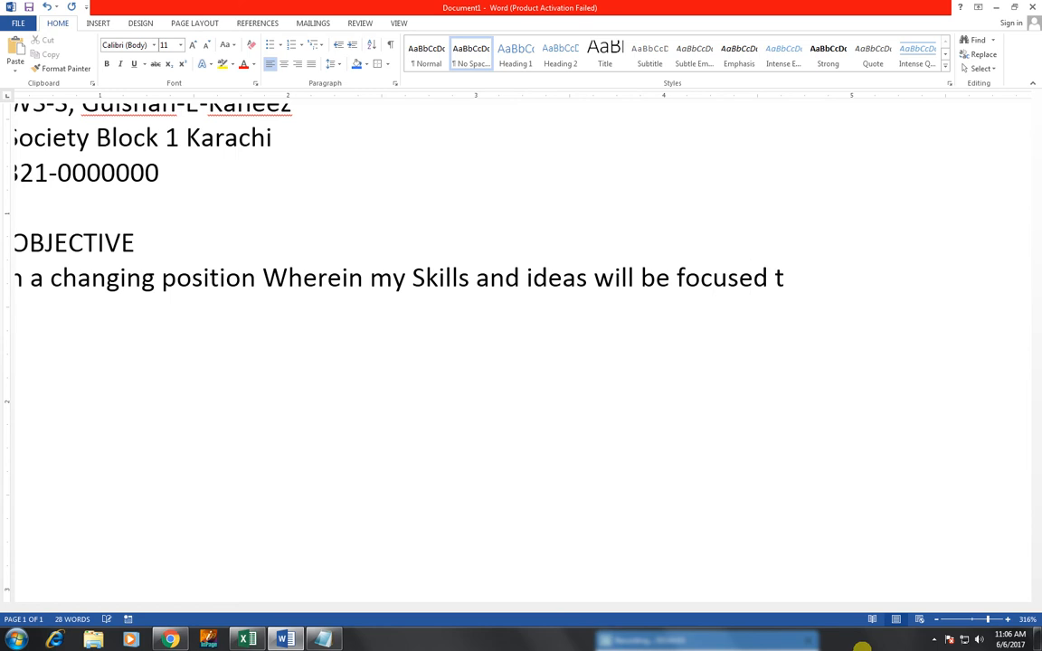
{"action": "type", "text": "o the best "}
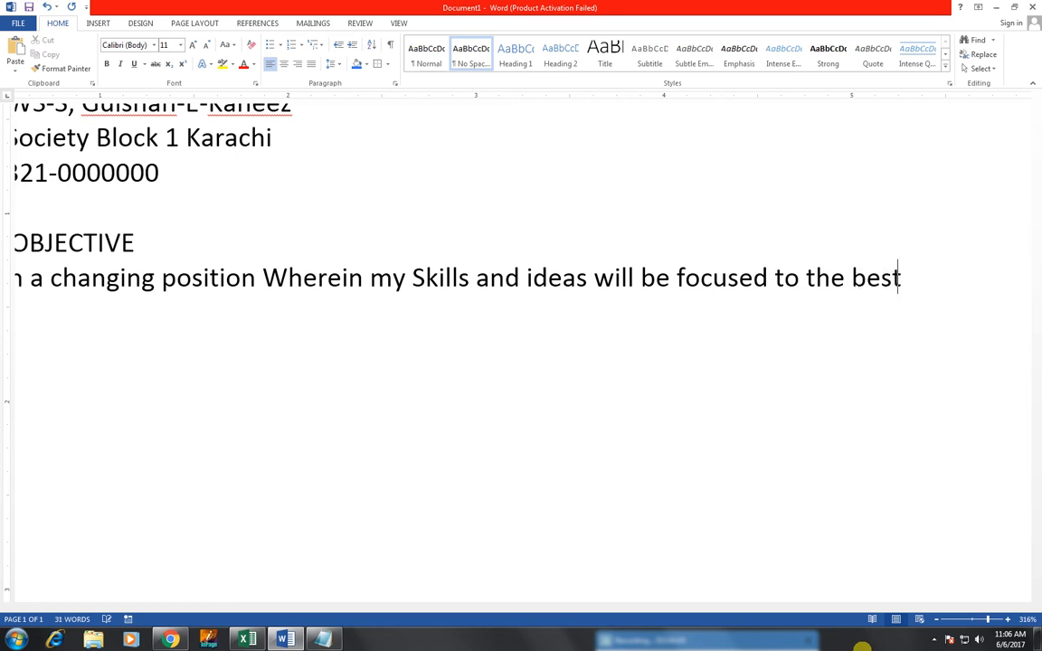
{"action": "type", "text": "intre"}
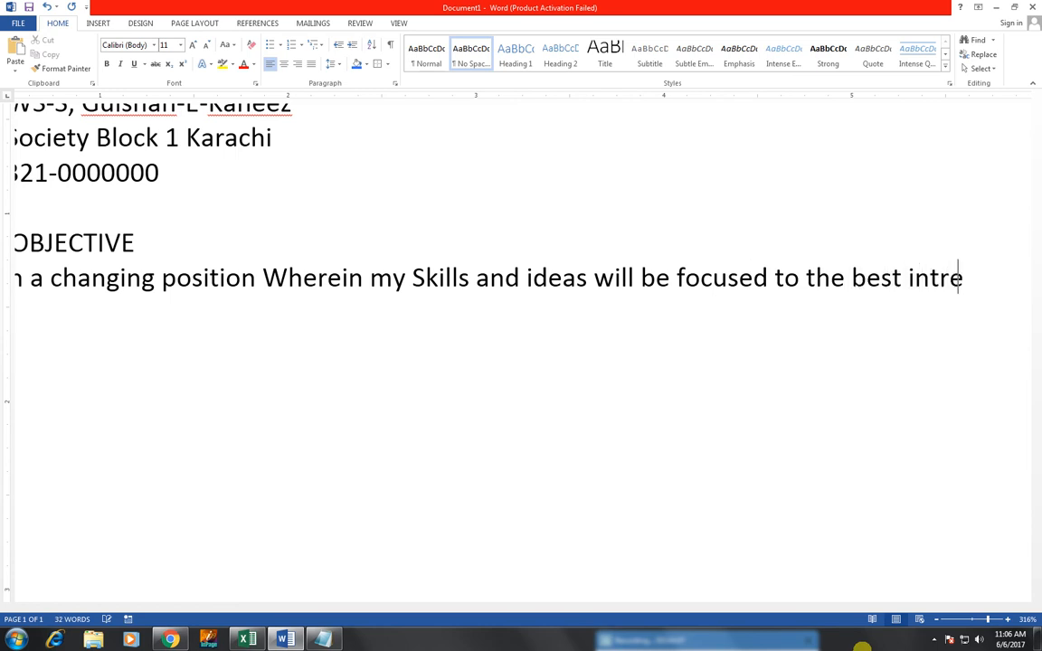
{"action": "type", "text": "st of the "}
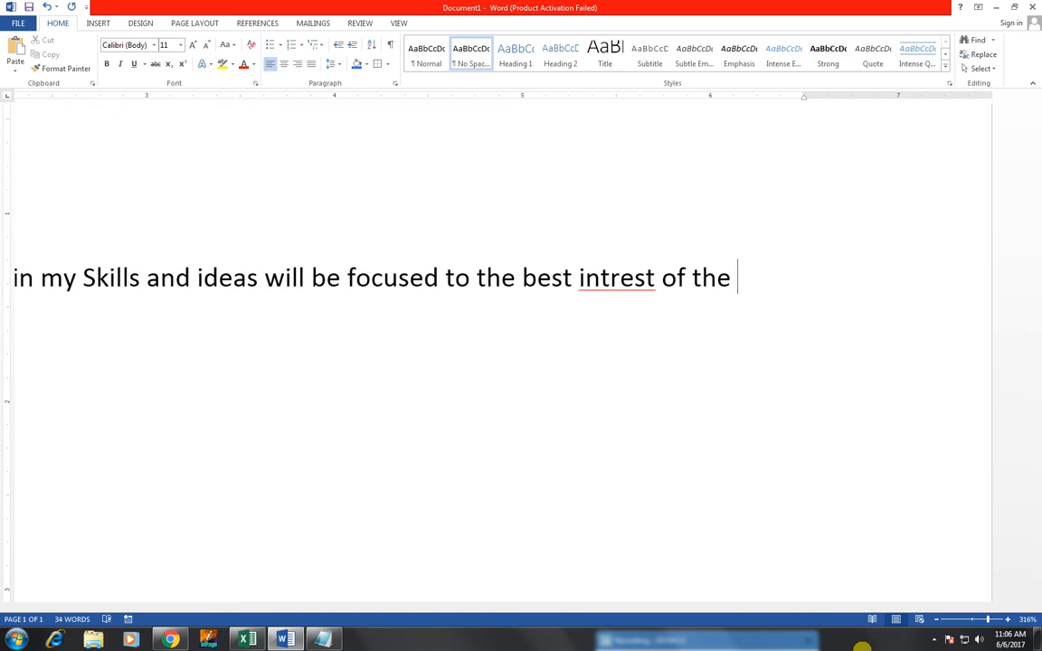
{"action": "type", "text": "organiza"}
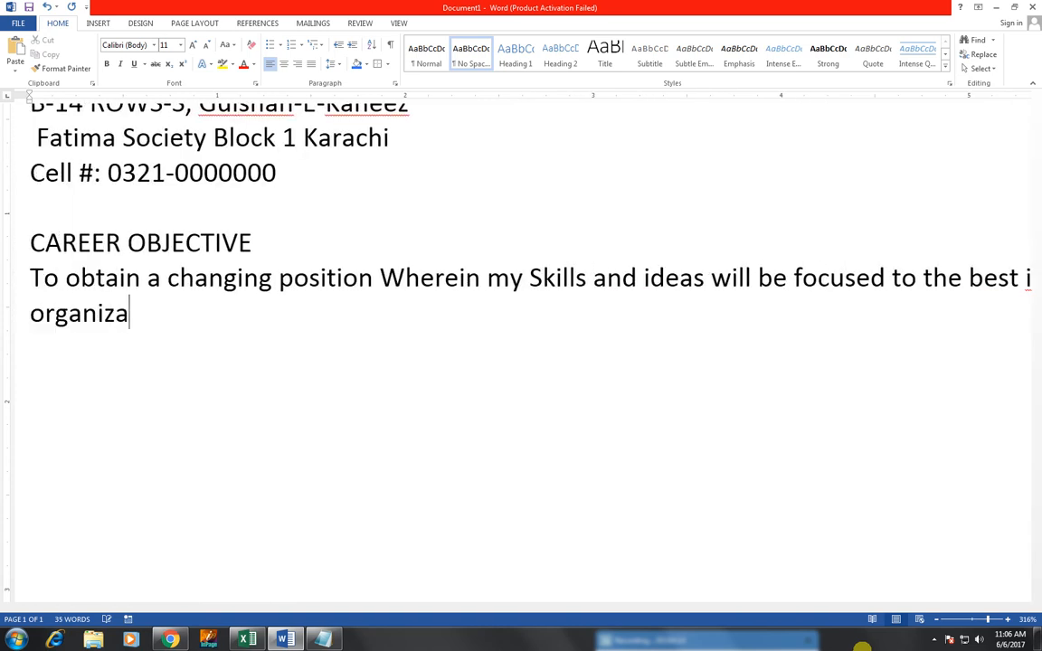
{"action": "type", "text": "tion ena"}
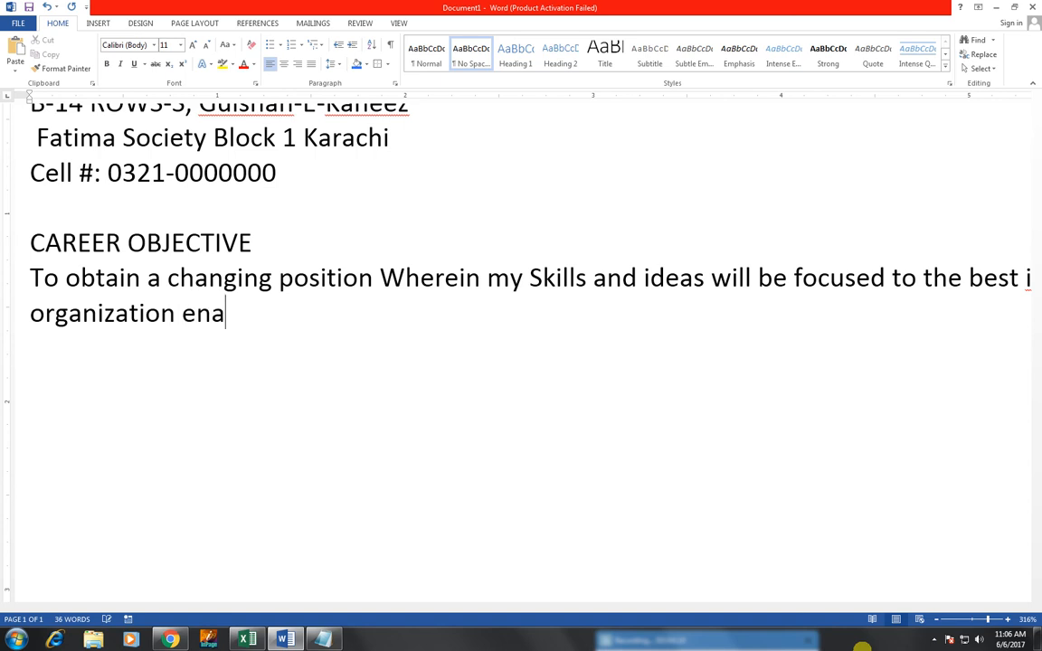
{"action": "type", "text": "bling "}
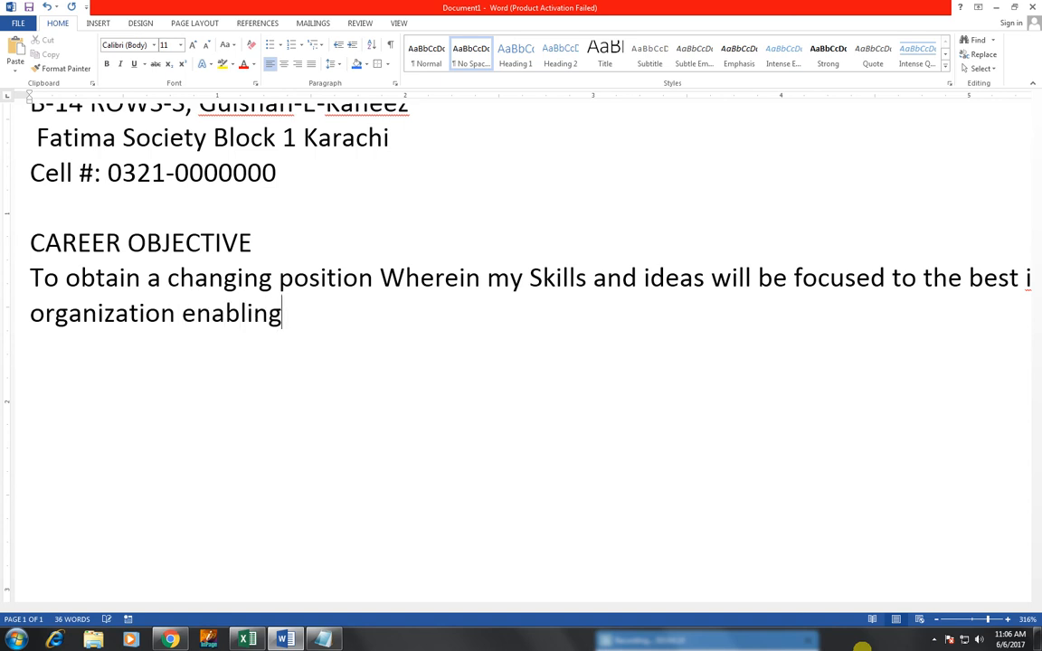
{"action": "type", "text": "its dynamic"}
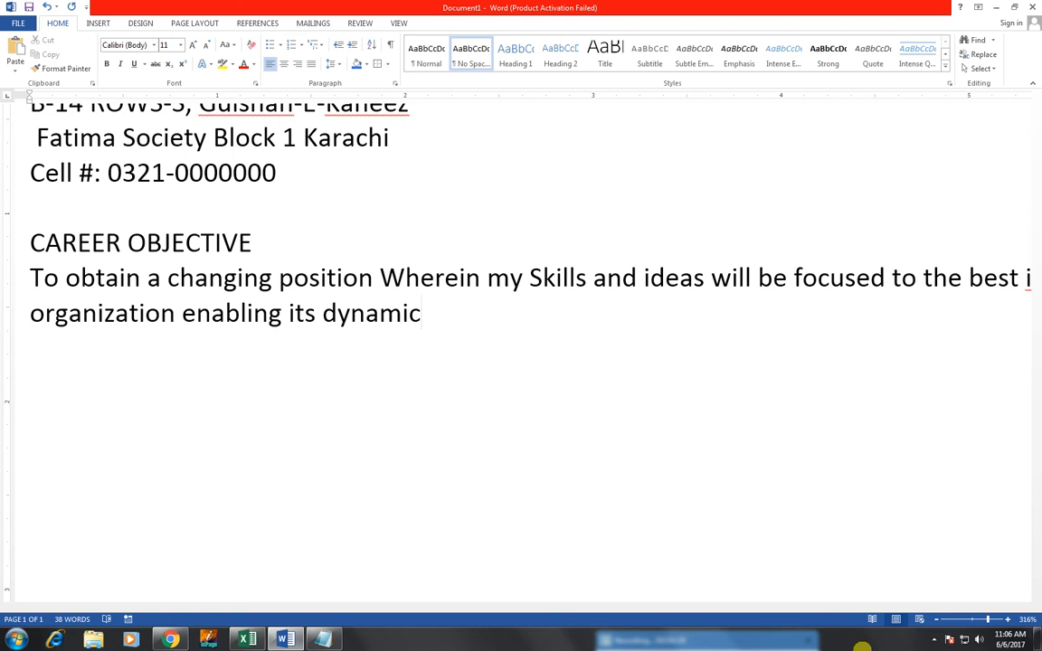
{"action": "type", "text": " growth"}
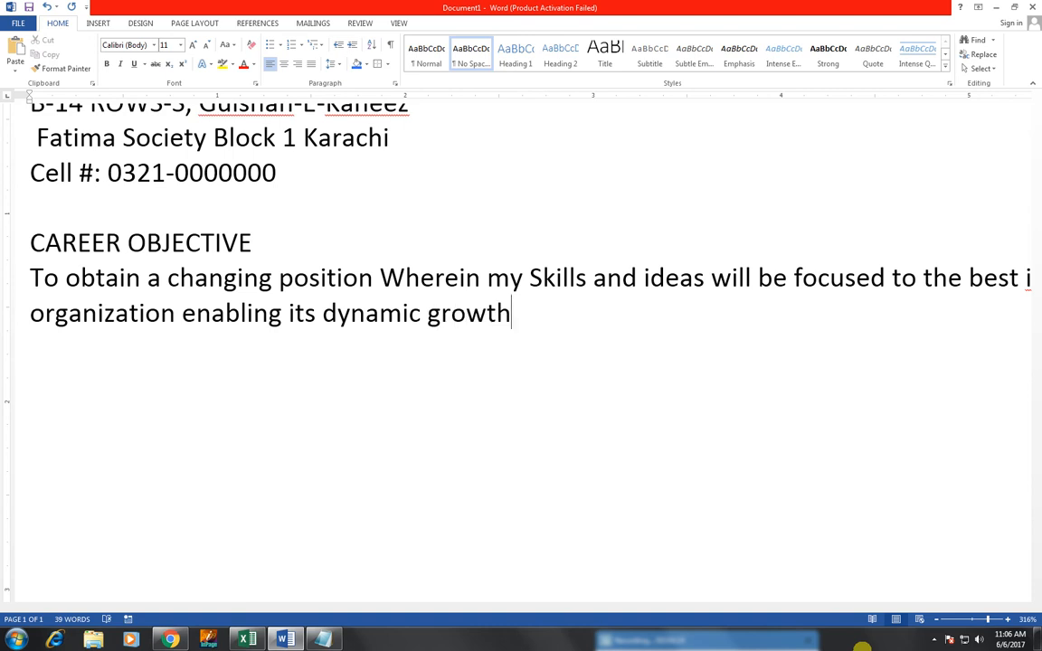
{"action": "type", "text": " and progre"}
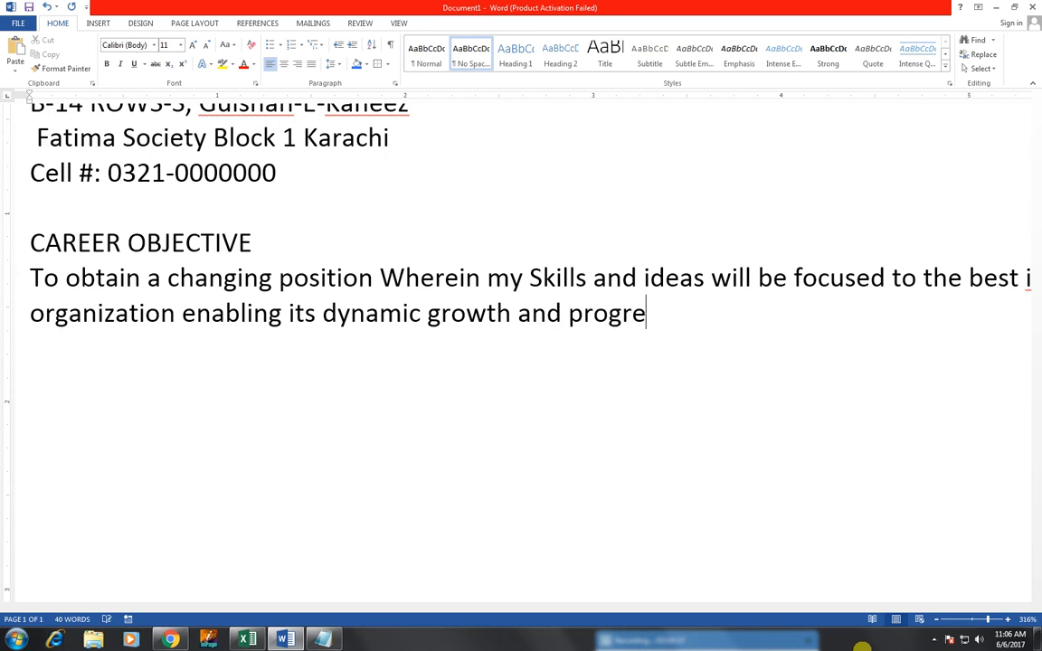
{"action": "type", "text": "ss. a "}
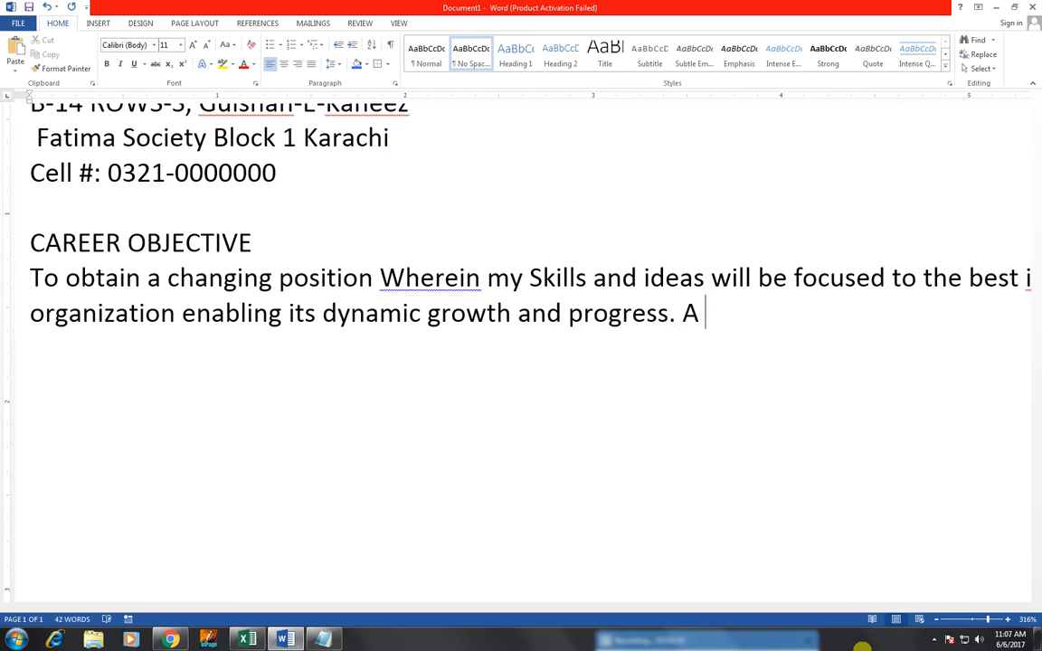
{"action": "type", "text": "proactive"}
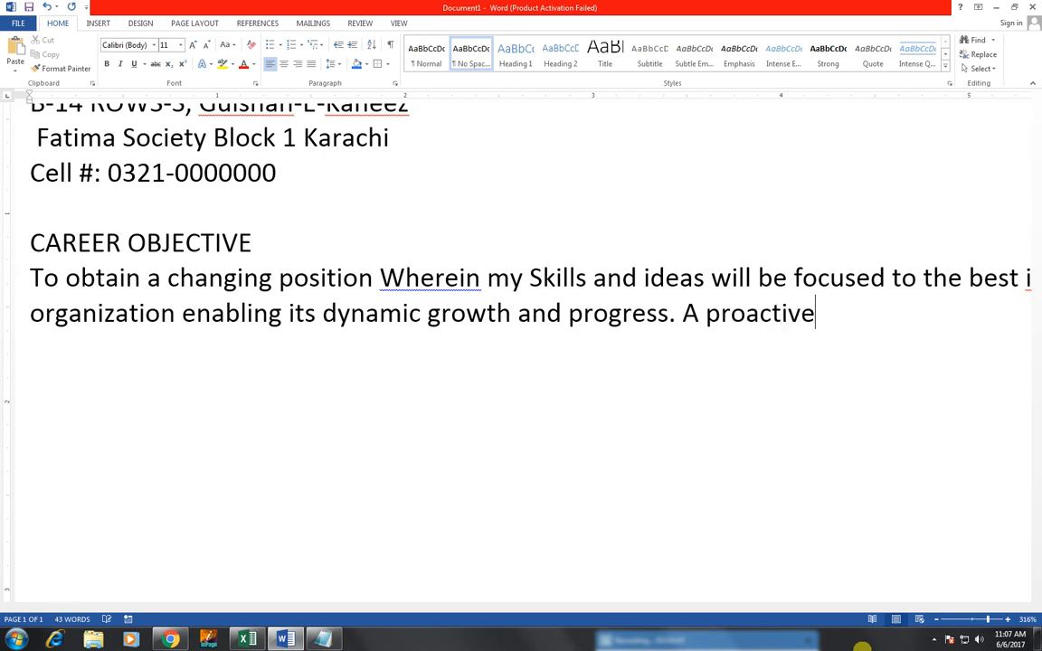
{"action": "type", "text": " person"}
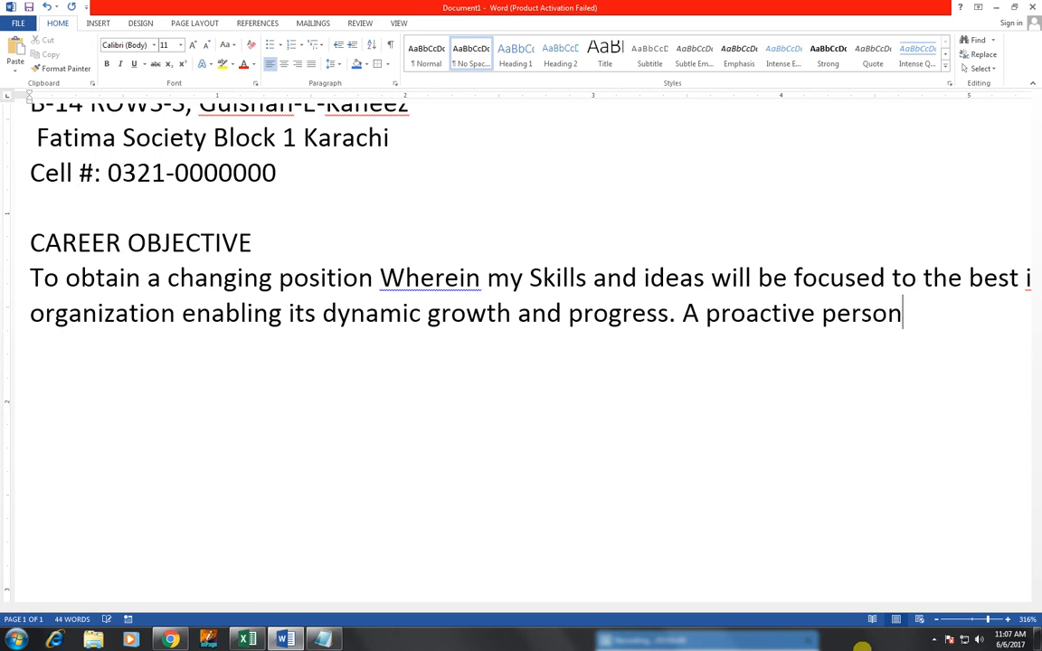
{"action": "type", "text": " with "}
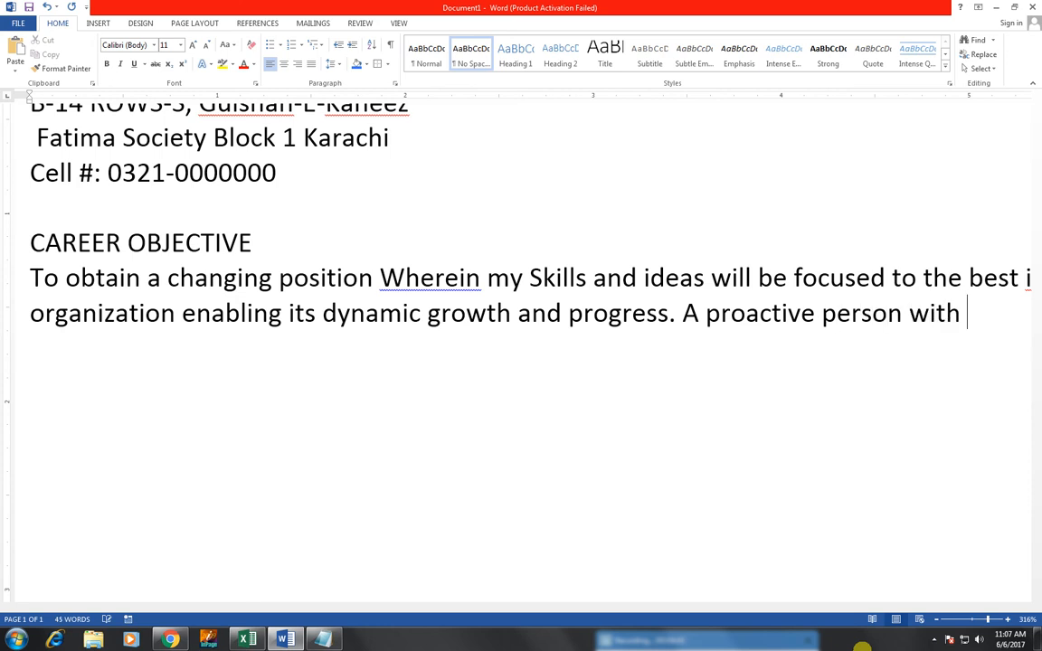
{"action": "type", "text": "excellent "}
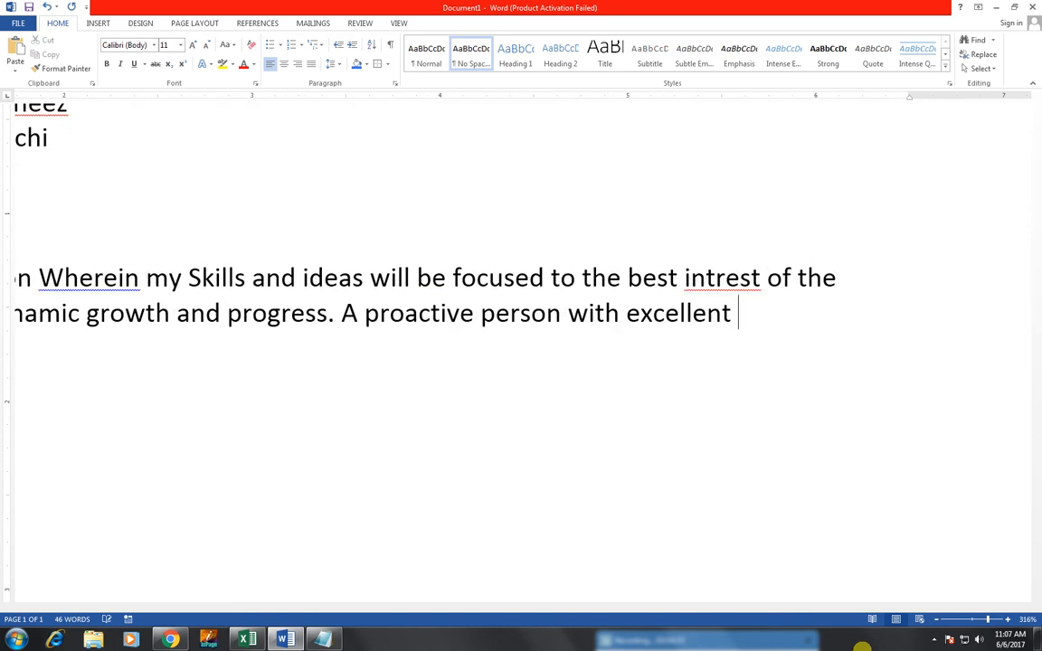
{"action": "type", "text": "inter"}
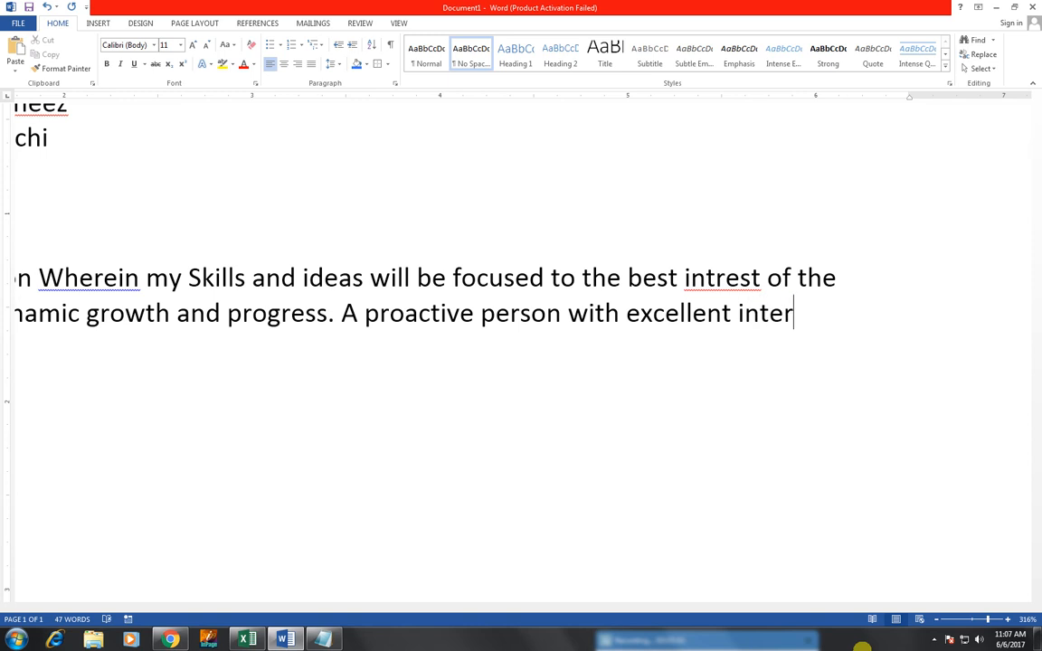
{"action": "type", "text": "per"}
{"action": "type", "text": "s"}
{"action": "type", "text": "o"}
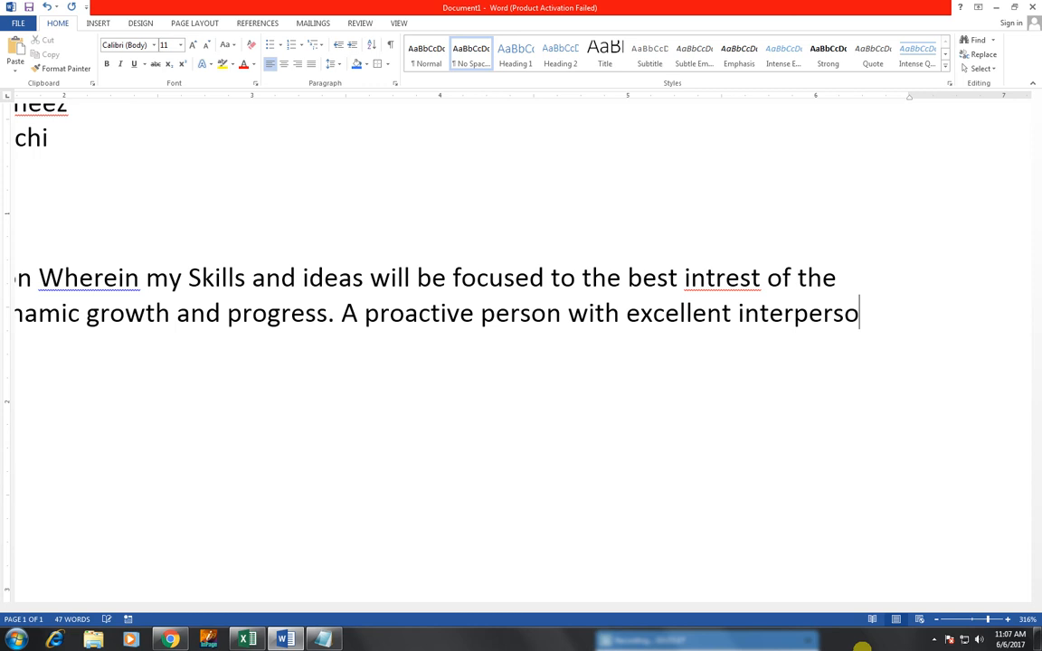
{"action": "type", "text": "nal sk"}
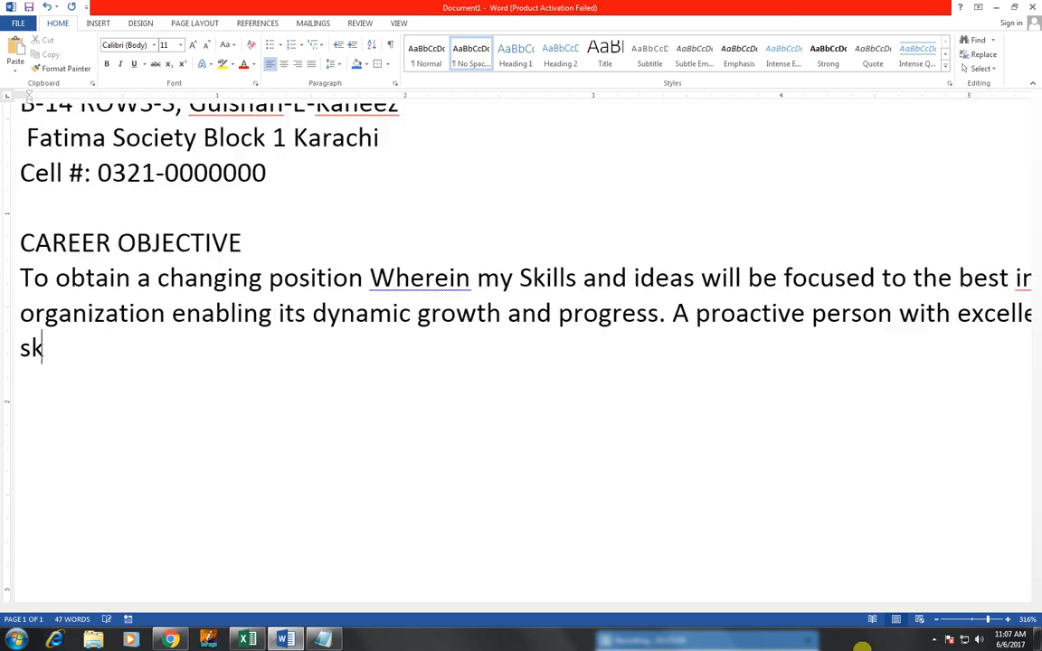
{"action": "type", "text": "ills and "}
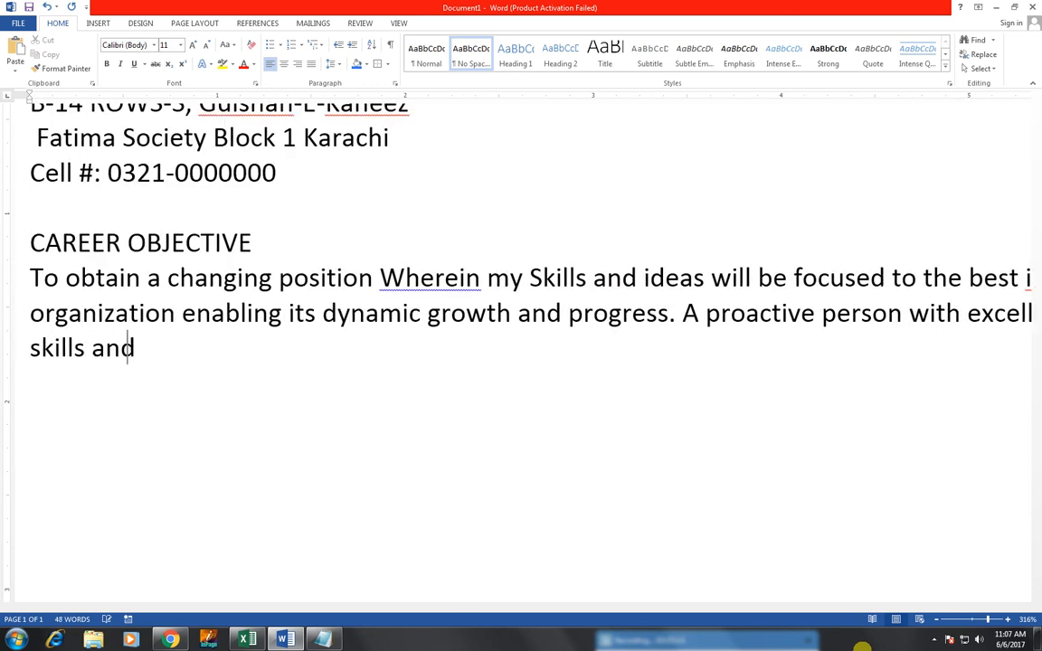
{"action": "type", "text": "can ado"}
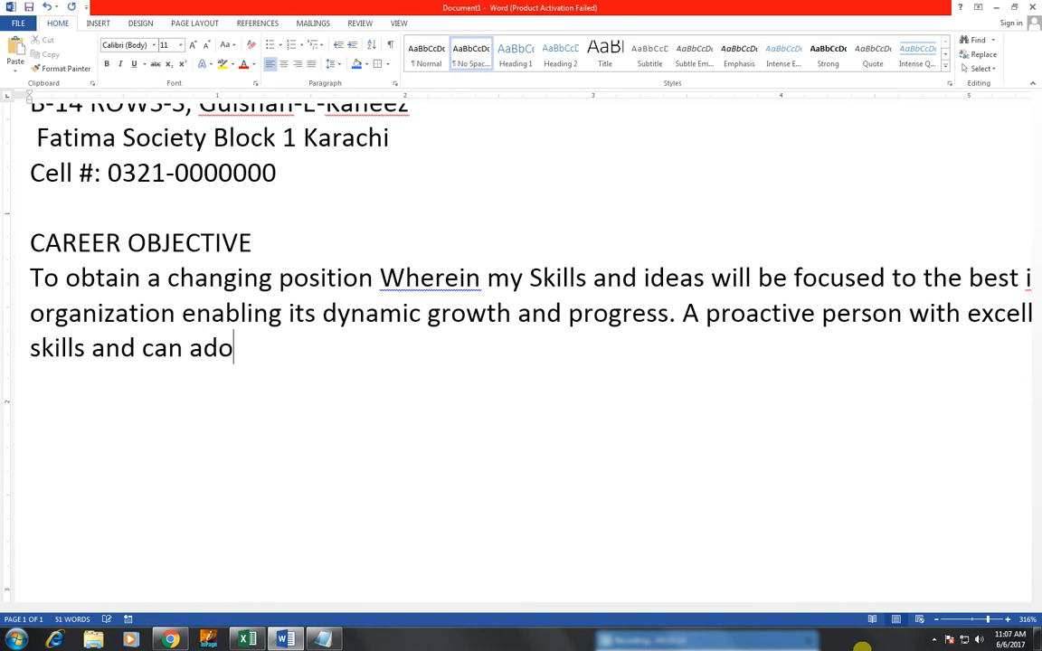
{"action": "type", "text": "pt ne"}
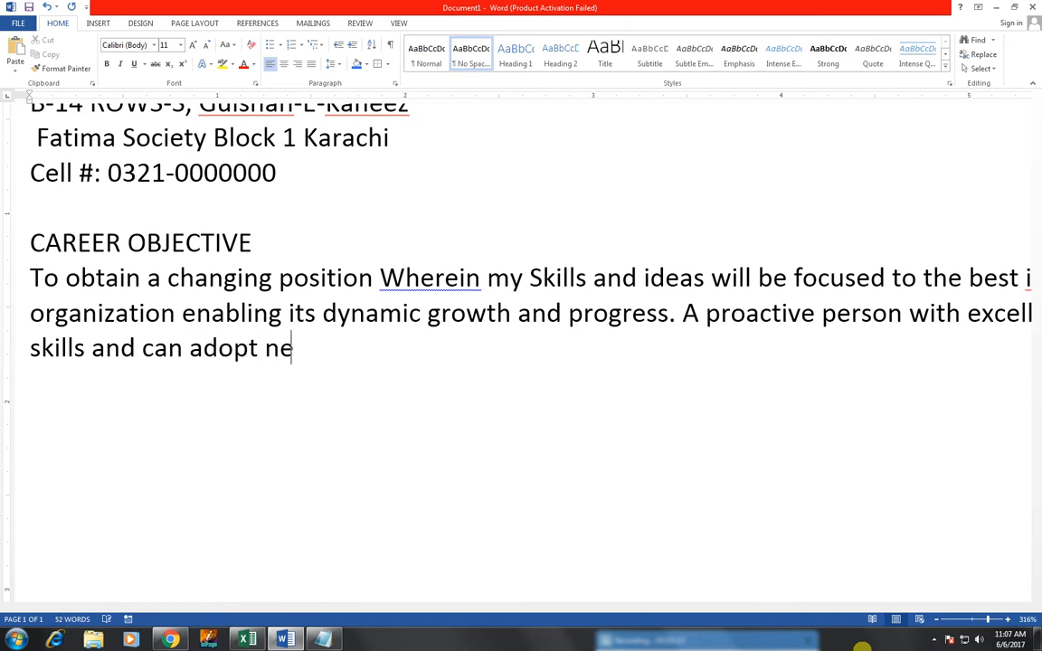
{"action": "type", "text": "w te"}
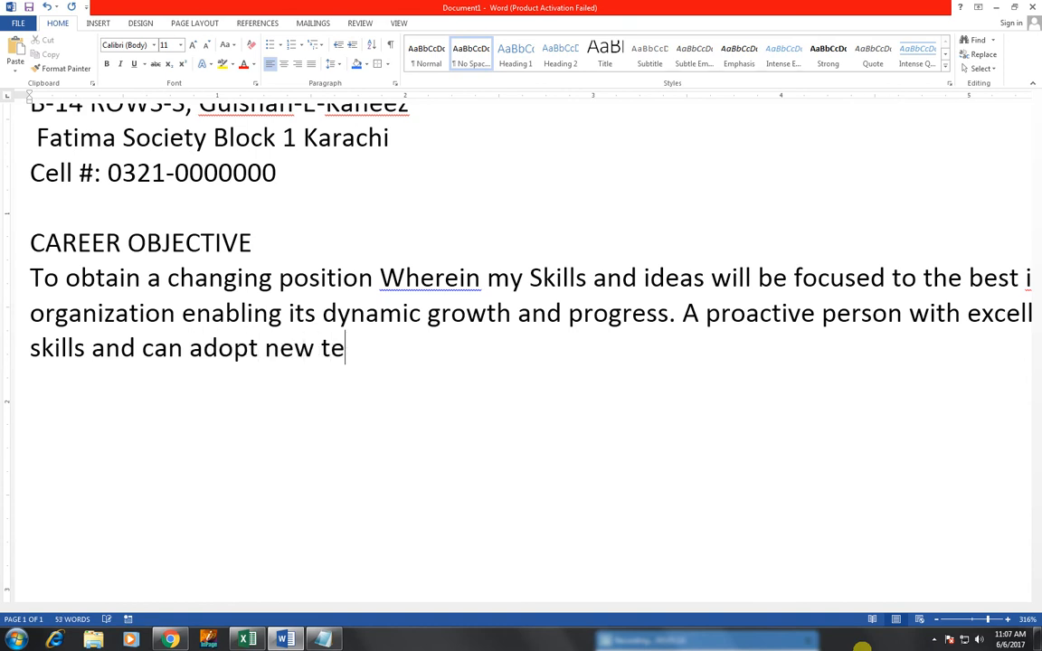
{"action": "type", "text": "chniques "}
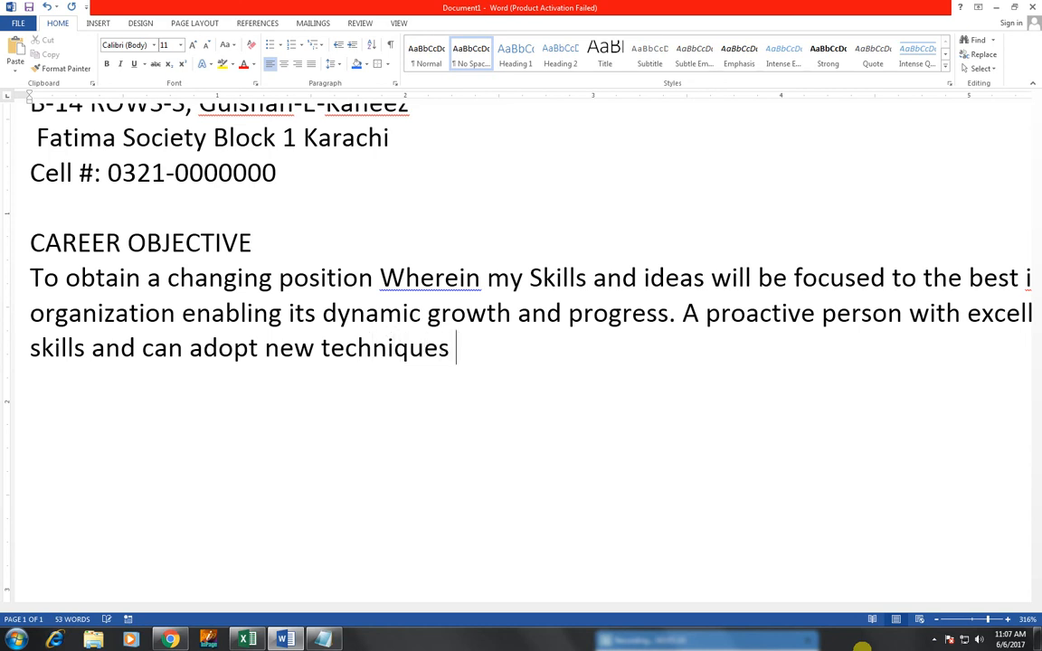
{"action": "type", "text": "quickly."}
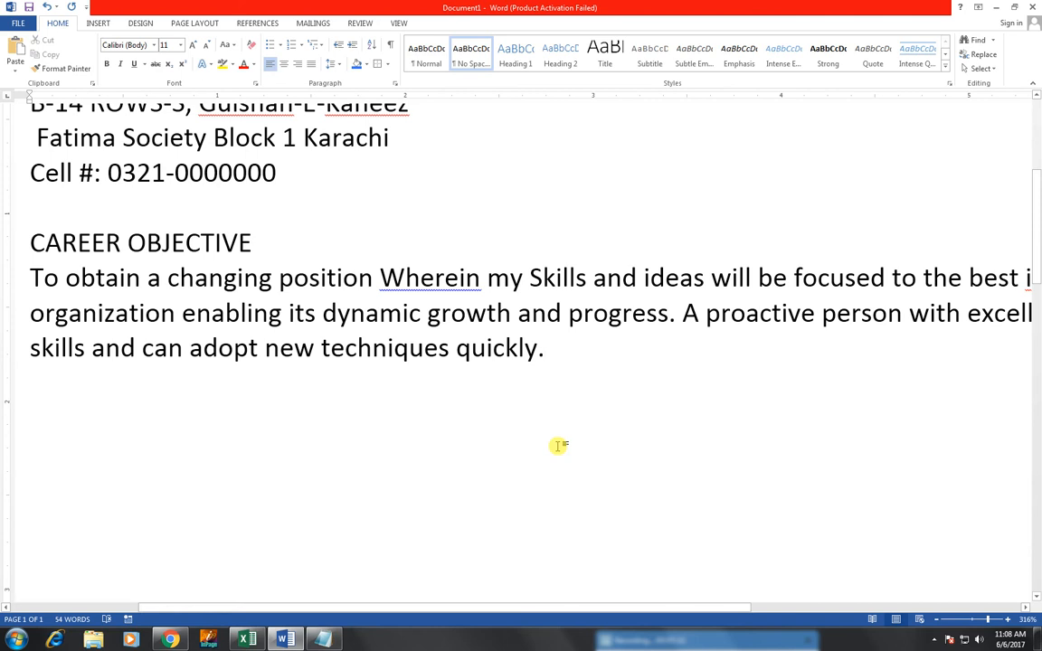
{"action": "key", "text": "Return"}
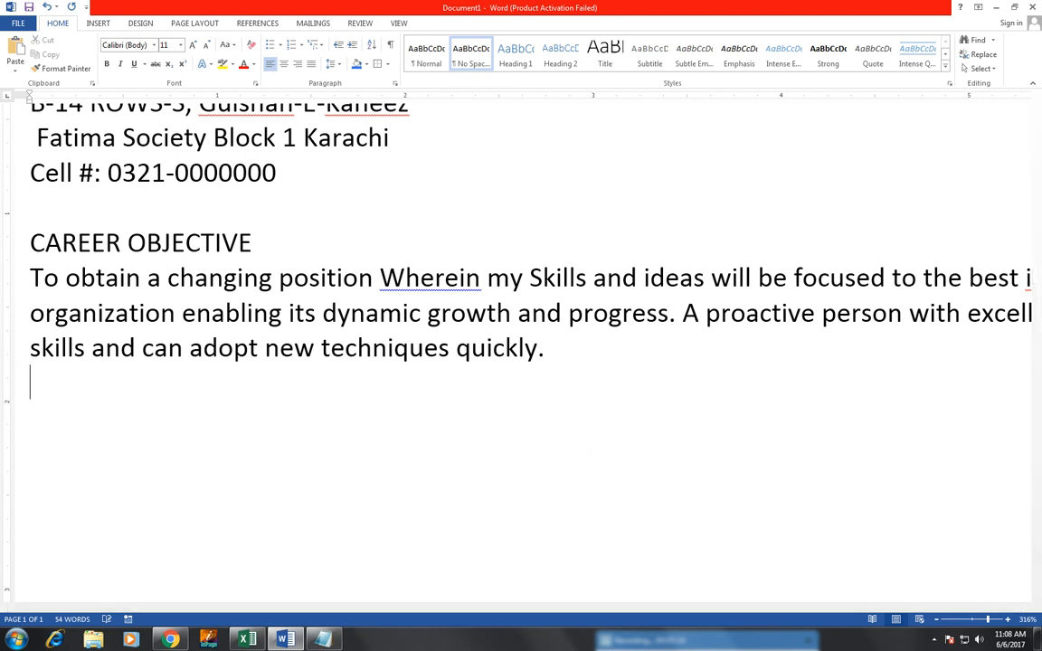
{"action": "key", "text": "Return"}
Step: Type the ACADEMIC QUALIFICATION heading and an INTERMEDIATE entry with its board of Karachi
{"action": "type", "text": "ACADE"}
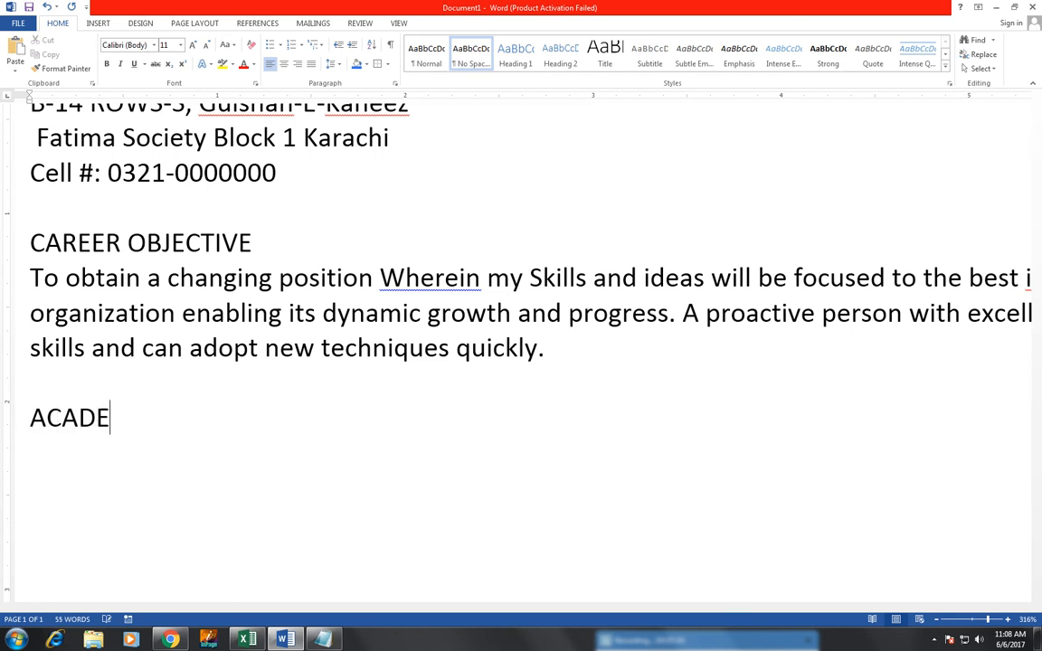
{"action": "type", "text": "MIC QUALI"}
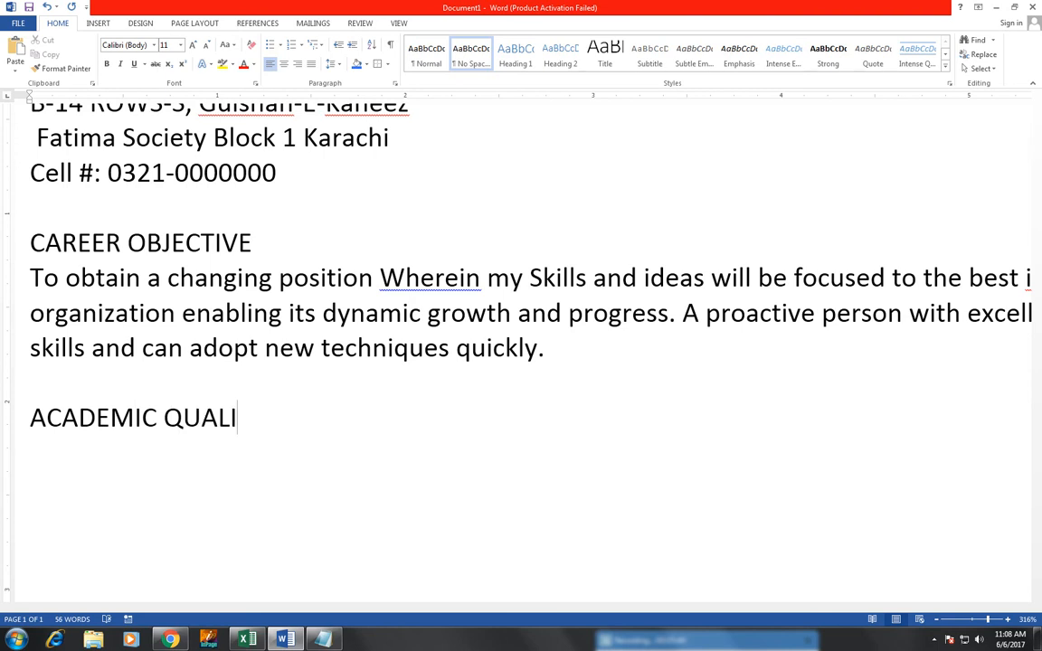
{"action": "type", "text": "FICA"}
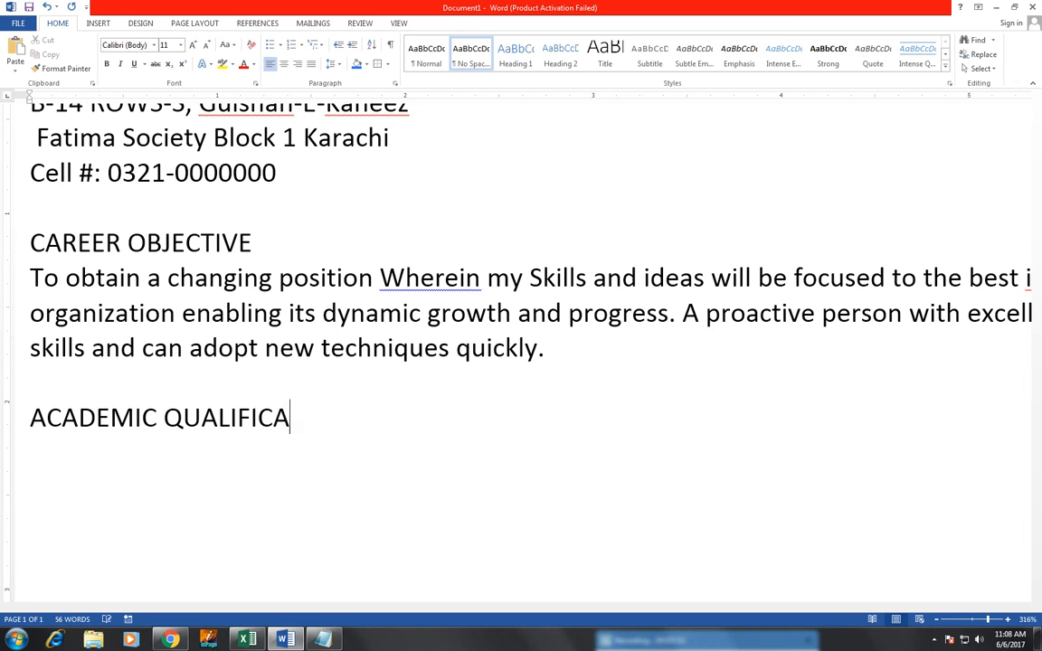
{"action": "type", "text": "TION"}
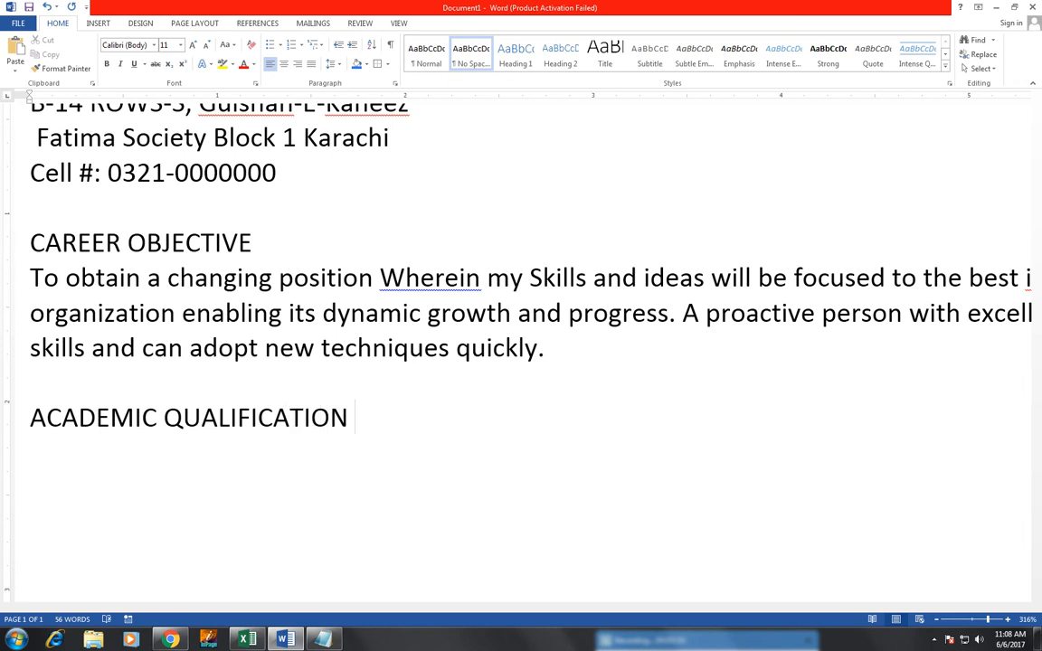
{"action": "key", "text": "Return"}
{"action": "type", "text": "INTERM"}
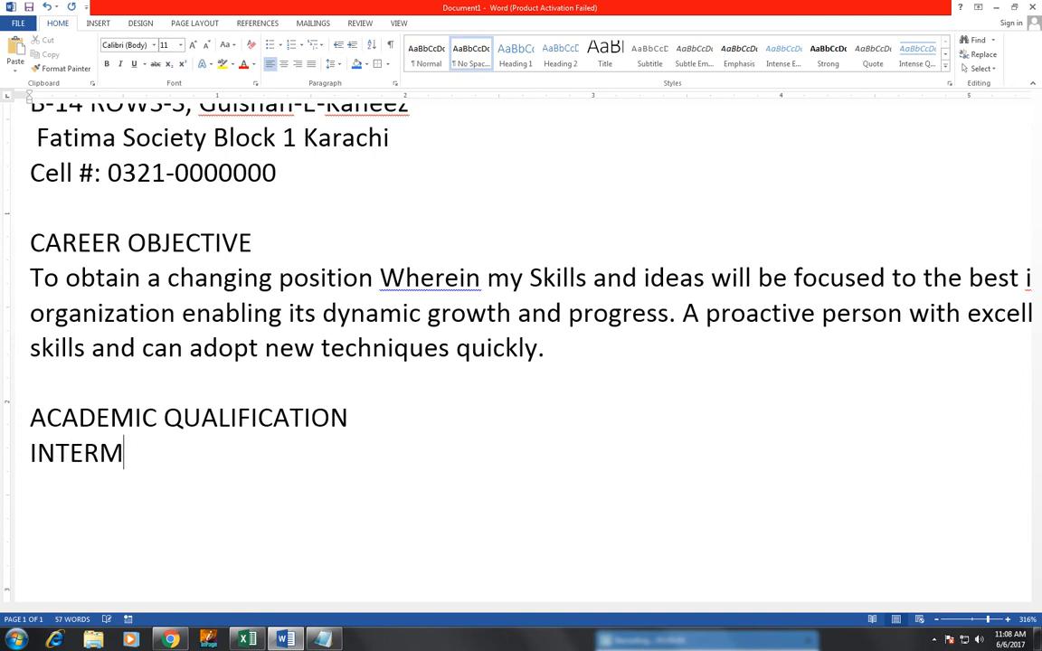
{"action": "type", "text": "EDIATE "}
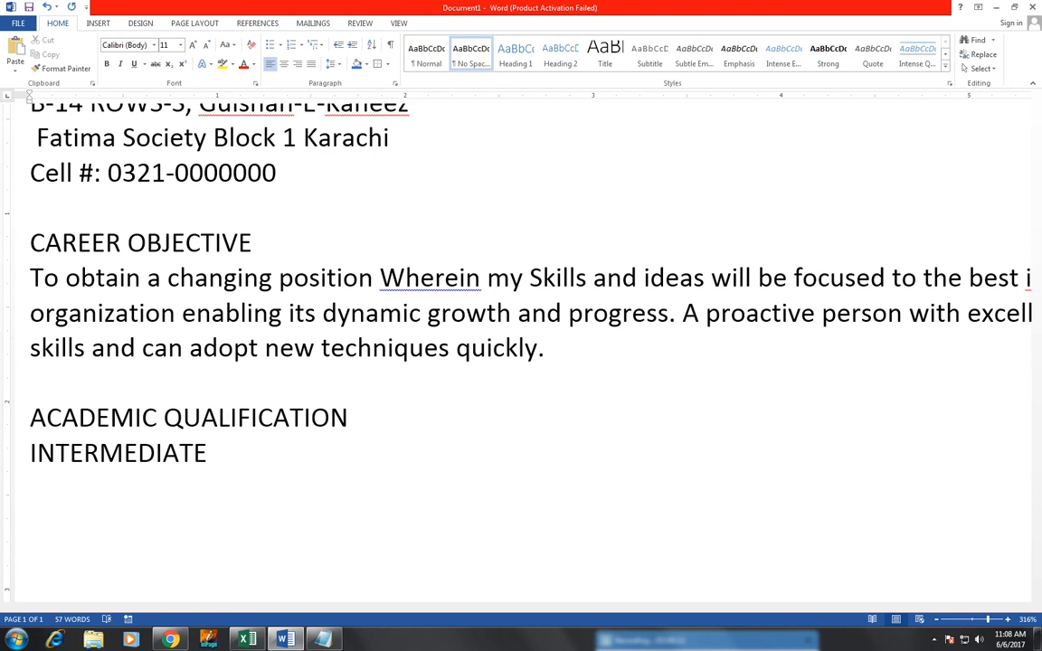
{"action": "type", "text": "                    BOE"}
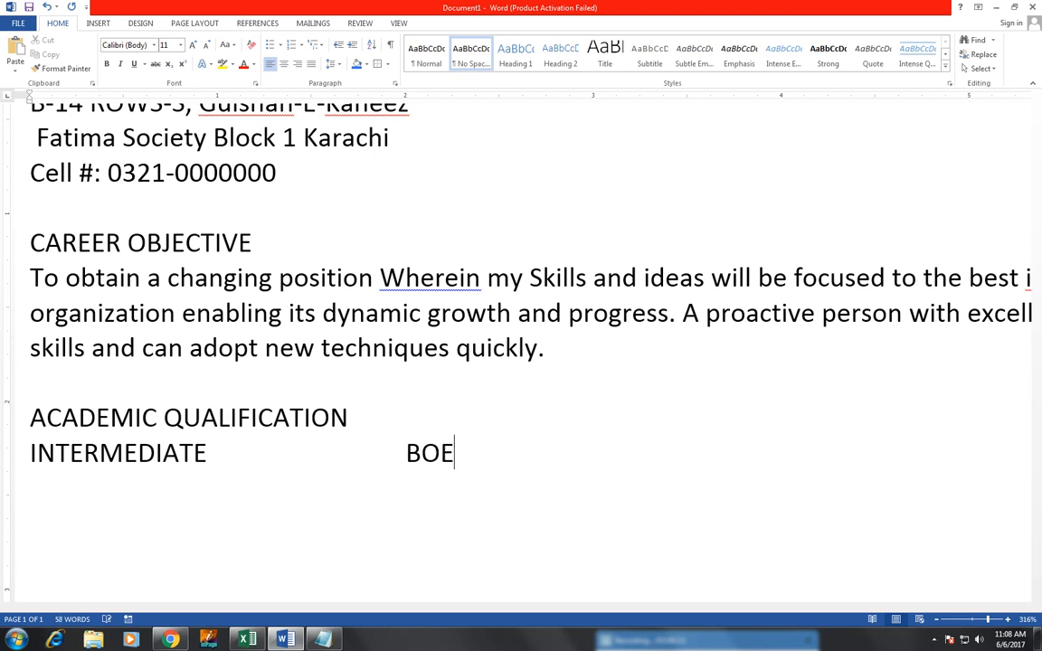
{"action": "key", "text": "BackSpace"}
{"action": "type", "text": "ARD"}
{"action": "key", "text": "BackSpace"}
{"action": "key", "text": "BackSpace"}
{"action": "type", "text": "D"}
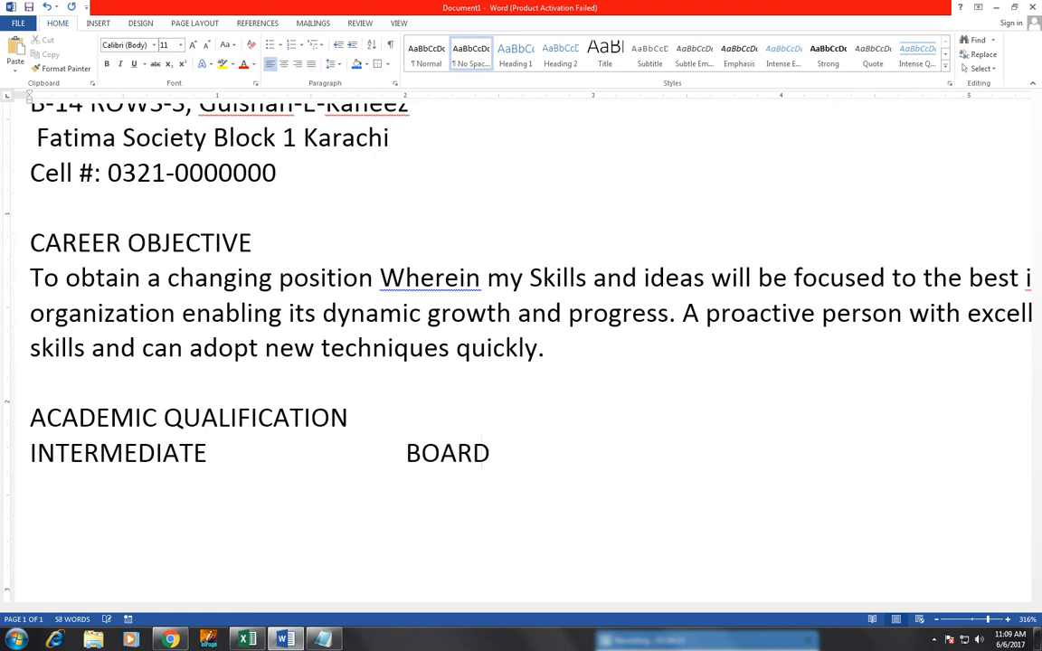
{"action": "type", "text": " OF AKRACHI"}
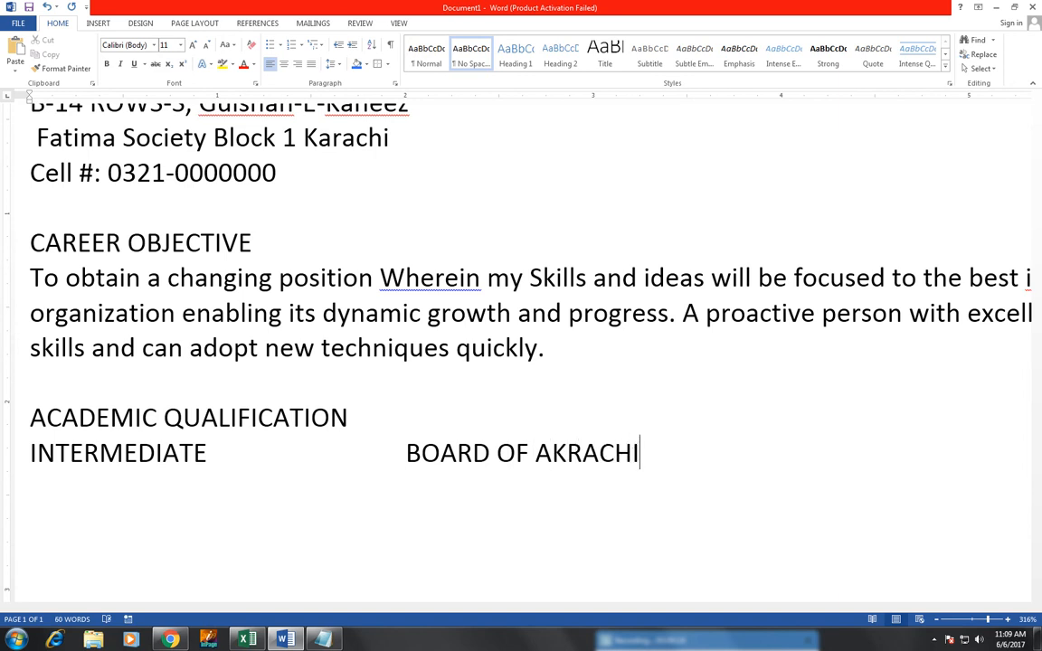
{"action": "key", "text": "Return"}
Step: Add the MATRICULATION entry with BOARD OF KARACHI tabbed into the board column
{"action": "type", "text": "MATRI"}
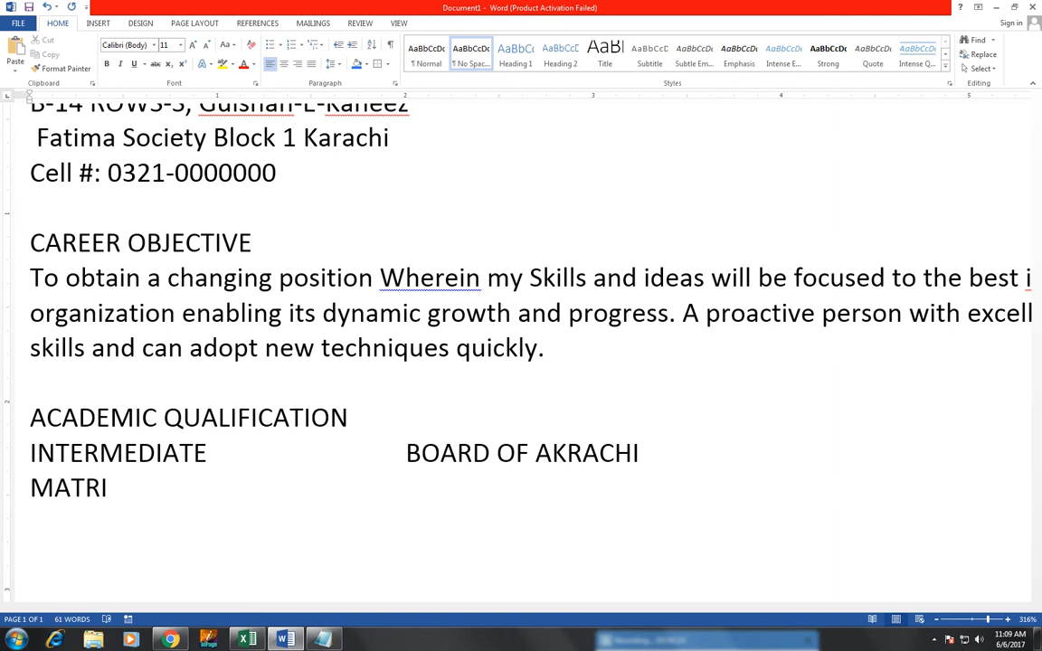
{"action": "type", "text": "CULATION"}
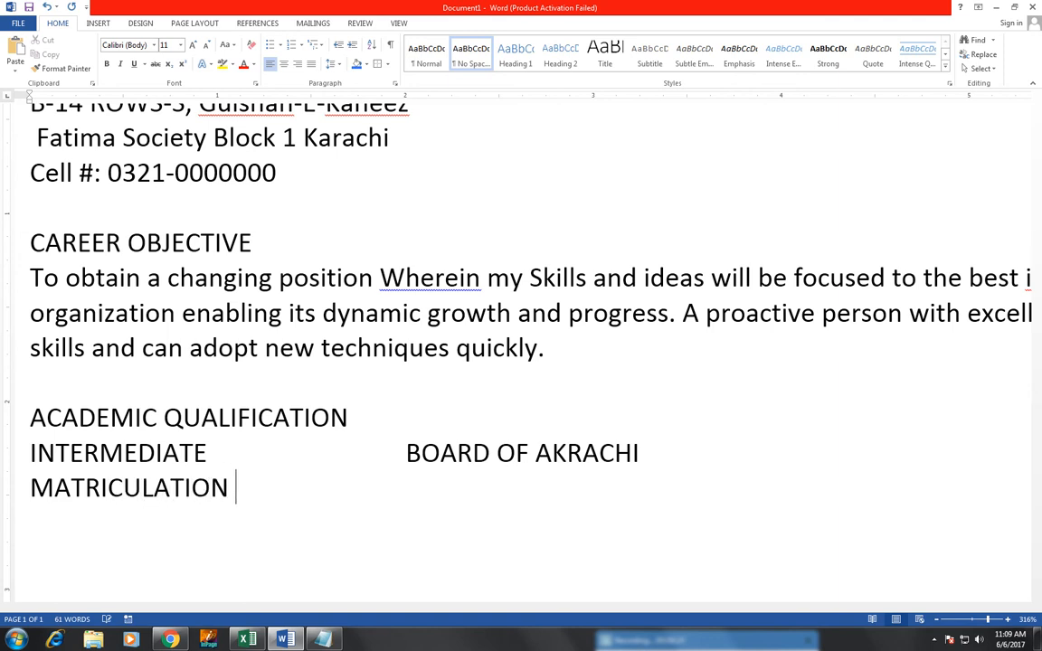
{"action": "key", "text": "Tab"}
{"action": "key", "text": "Tab"}
{"action": "type", "text": "BO"}
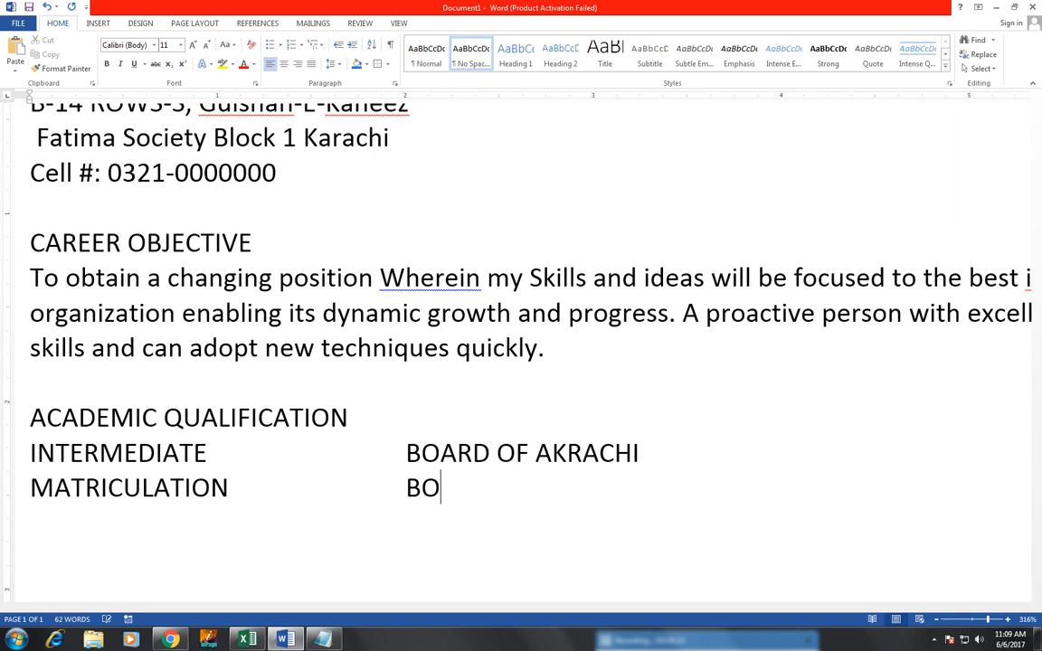
{"action": "type", "text": "ARD OF K"}
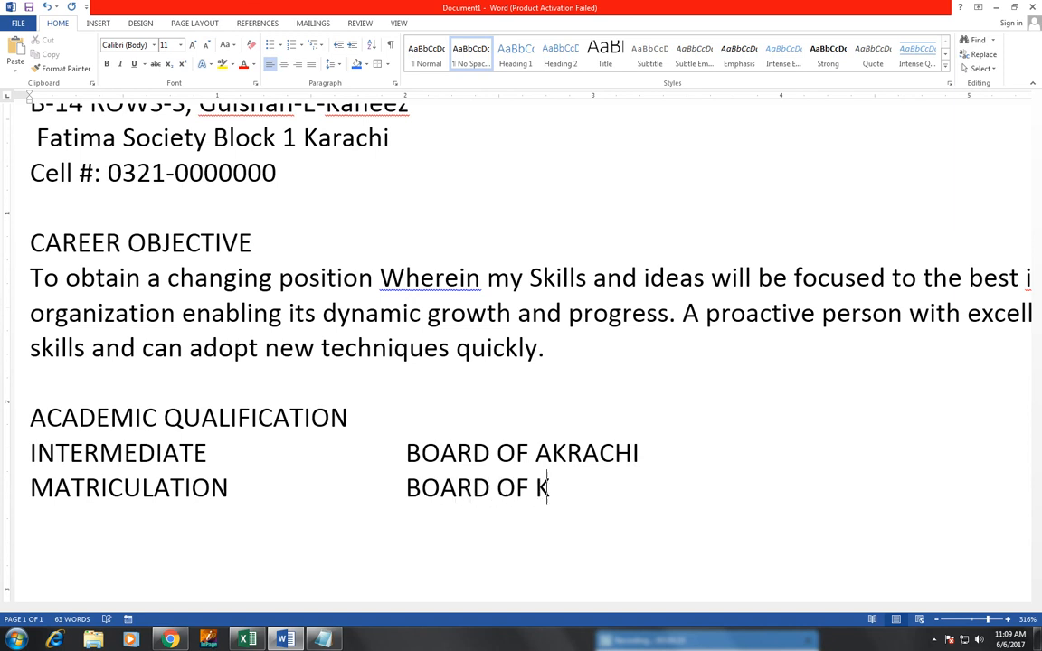
{"action": "type", "text": "ARACHI"}
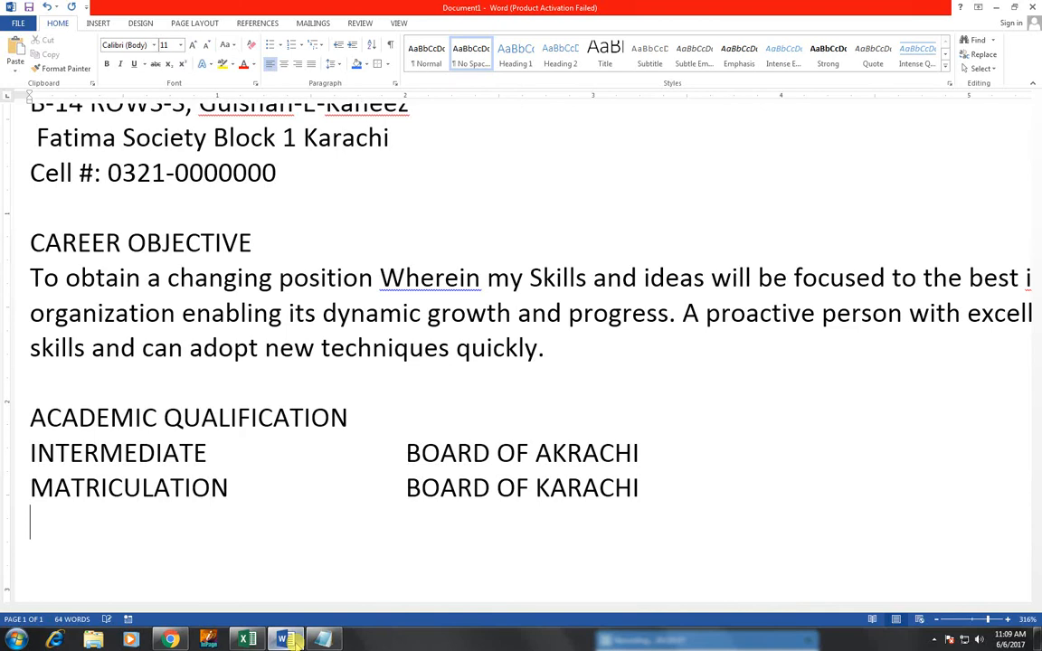
{"action": "key", "text": "Return"}
Step: Add a COMPUTER SKILLS heading listing 'MICROSFT OFFICE' with '(IN PROGRESS)' tabbed into the second column
{"action": "type", "text": "COMPUTER SKILL"}
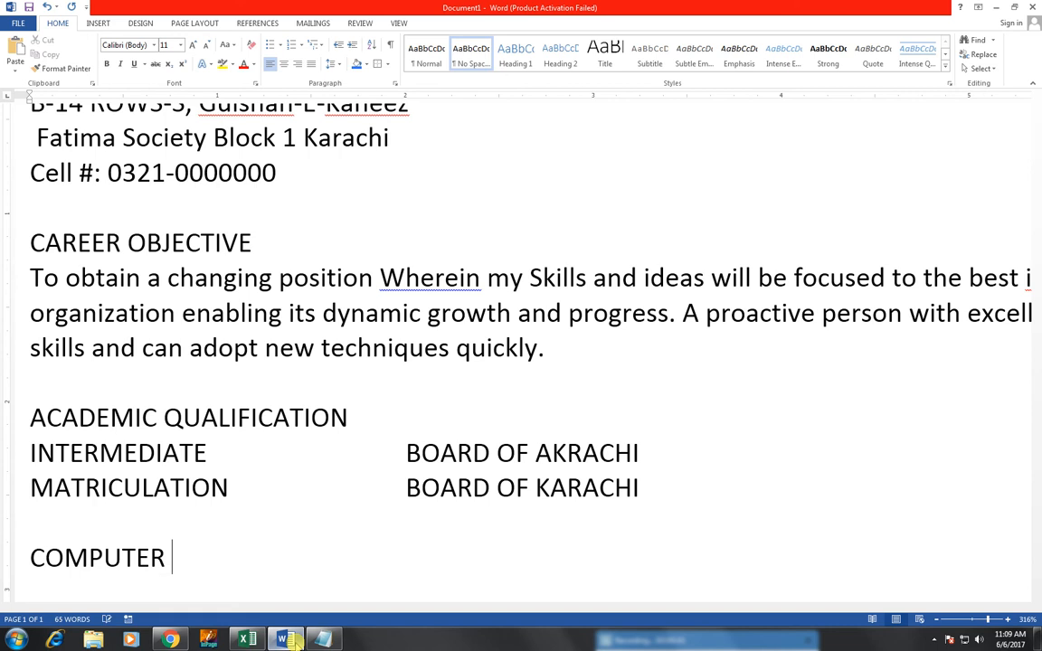
{"action": "type", "text": "S"}
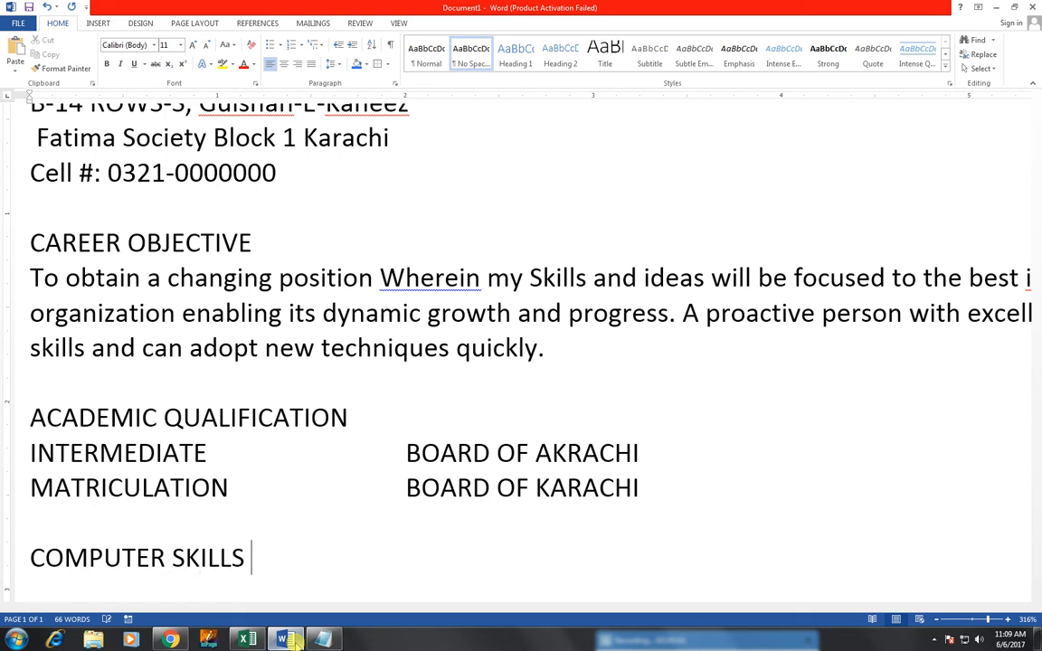
{"action": "key", "text": "Return"}
{"action": "scroll", "coordinate": [639, 397], "scroll_direction": "down", "scroll_amount": 2}
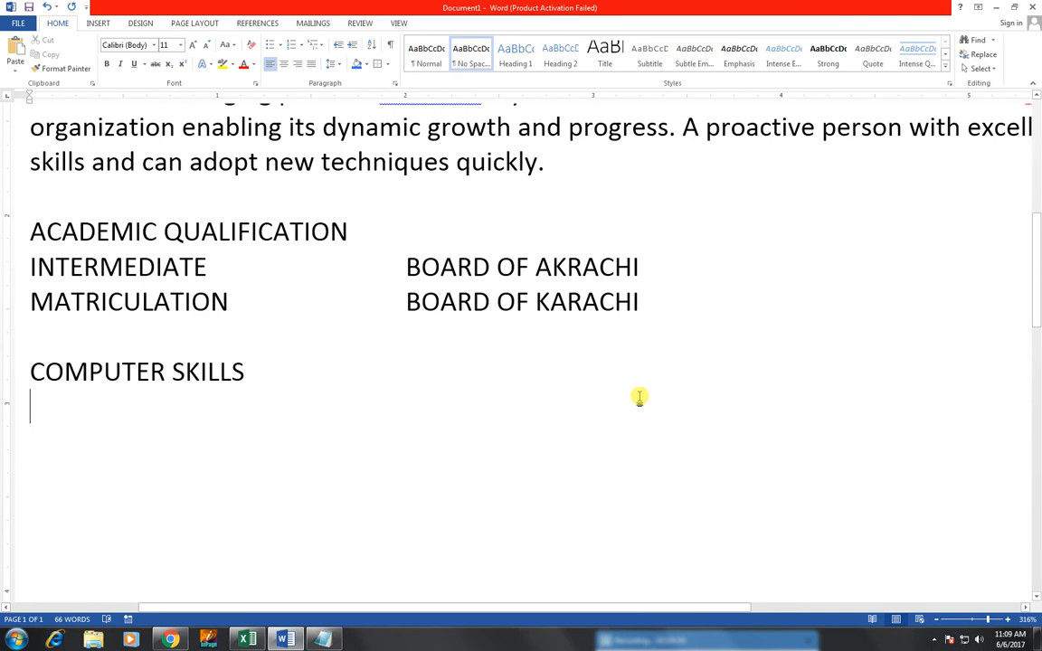
{"action": "type", "text": "MICROS"}
{"action": "type", "text": "FT "}
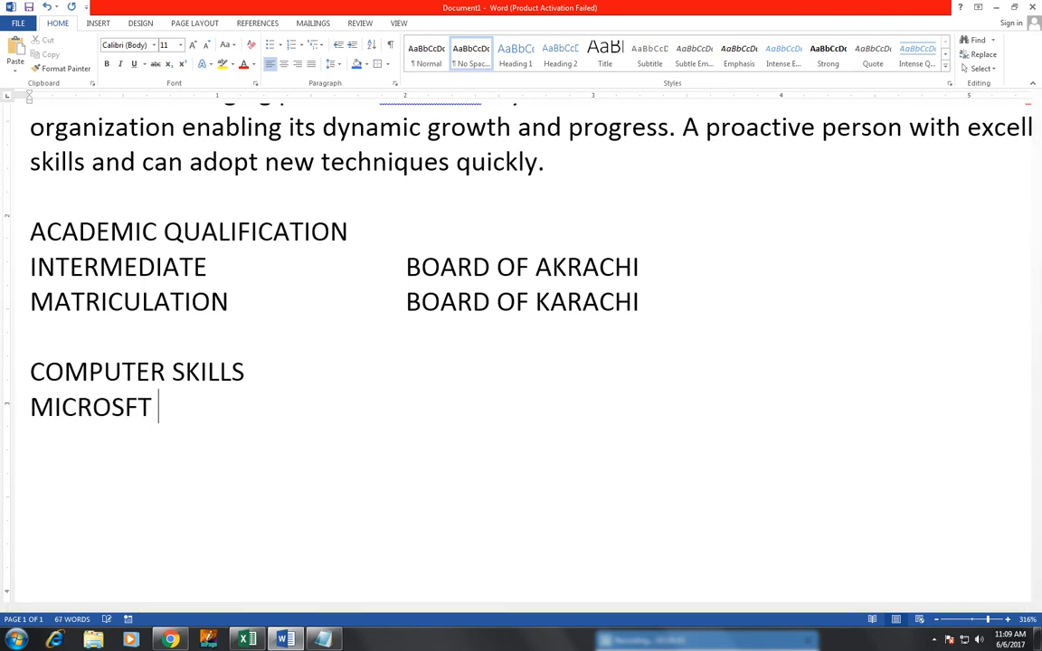
{"action": "type", "text": "OFFICE"}
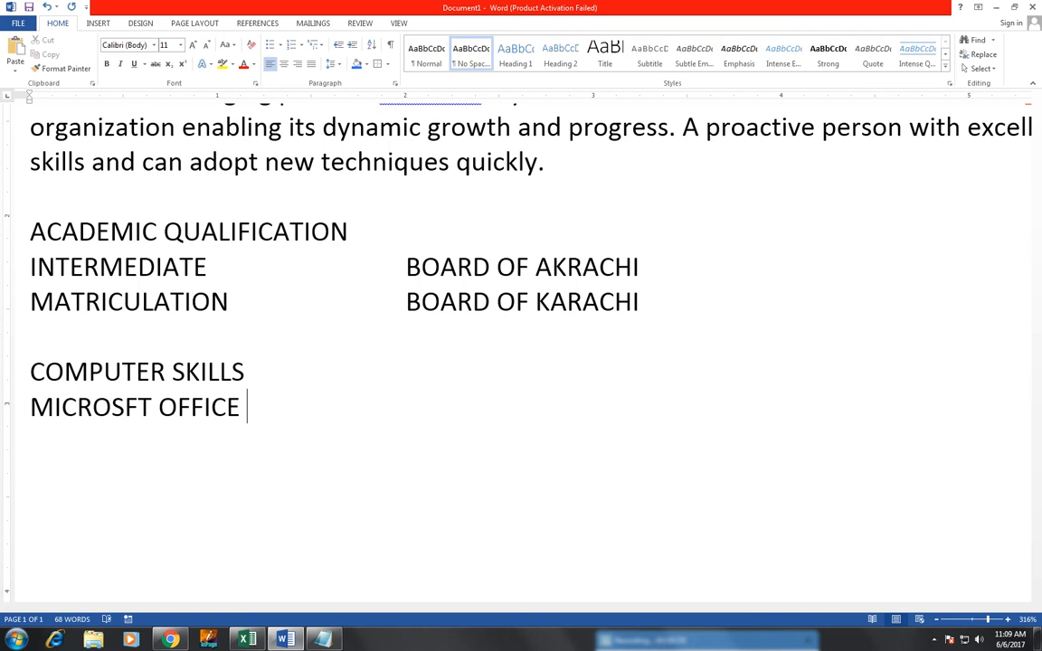
{"action": "key", "text": "Tab"}
{"action": "key", "text": "Tab"}
{"action": "type", "text": "(IN PROGRESS"}
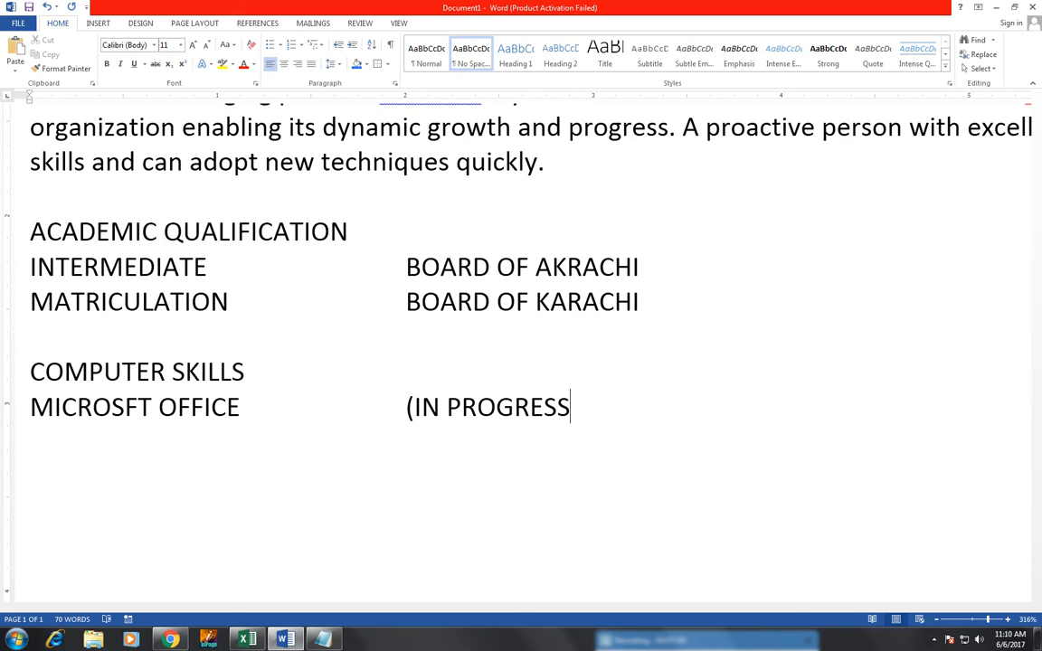
{"action": "type", "text": ")"}
{"action": "key", "text": "Return"}
{"action": "key", "text": "Return"}
Step: Add the PERSONAL INFORMATION heading and a FAHTER'S NAME row holding the father's full name
{"action": "type", "text": "PER"}
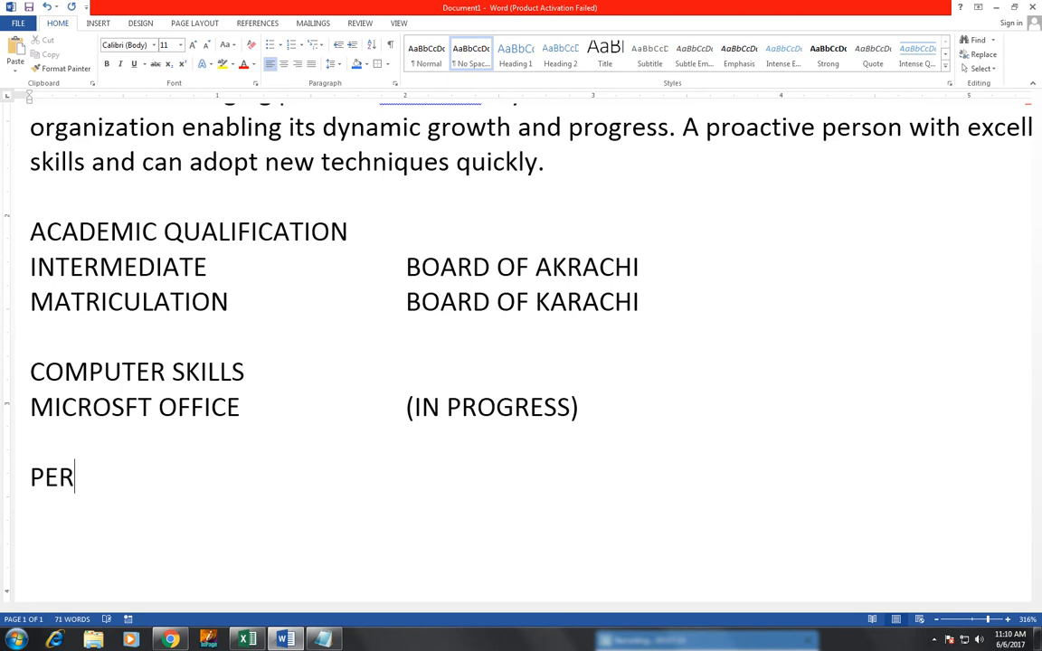
{"action": "type", "text": "SONAL O"}
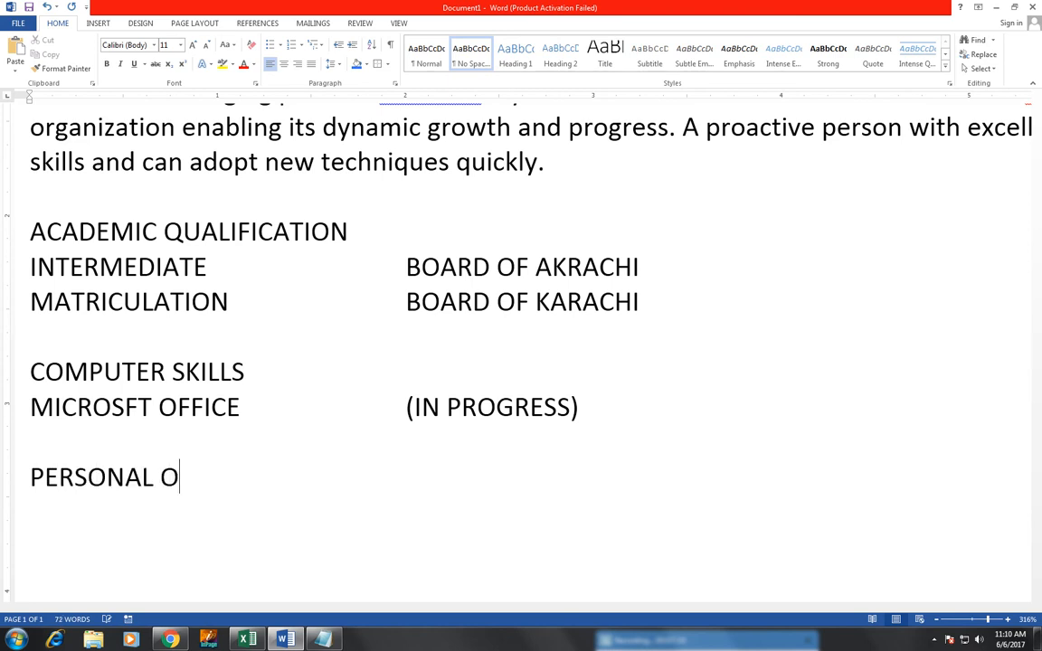
{"action": "key", "text": "BackSpace"}
{"action": "type", "text": "INFORMAT"}
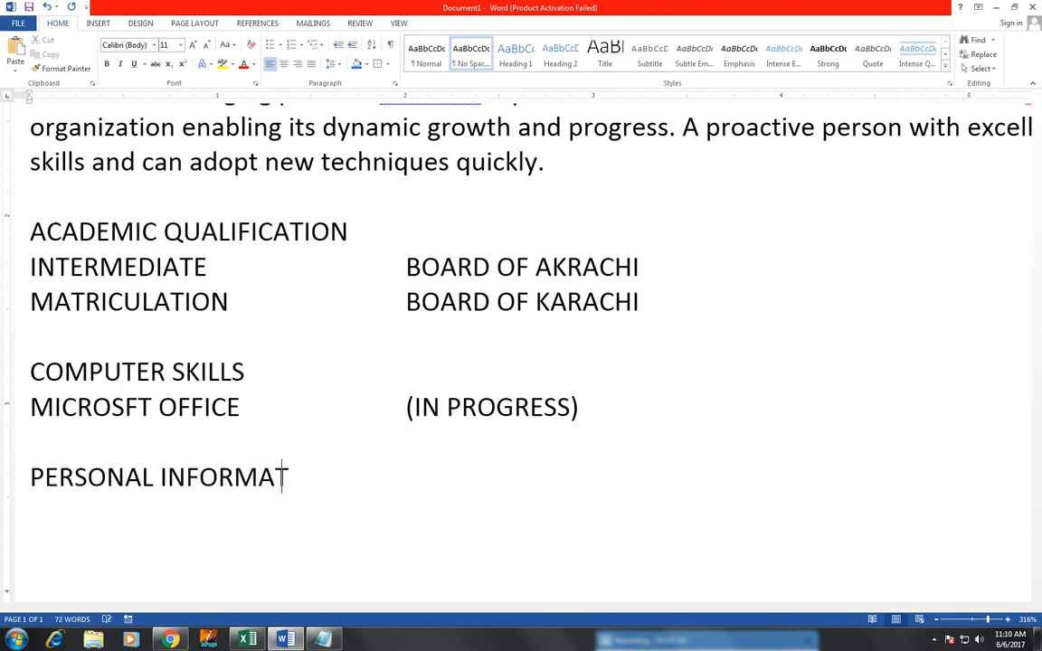
{"action": "type", "text": "ION"}
{"action": "key", "text": "Return"}
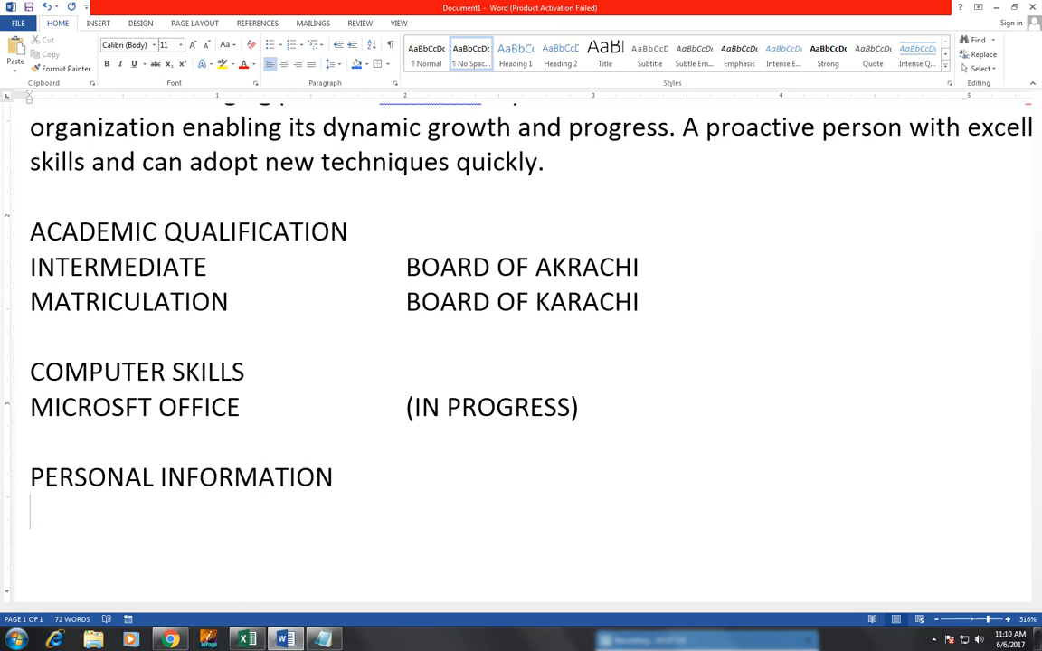
{"action": "type", "text": "FAHTER"}
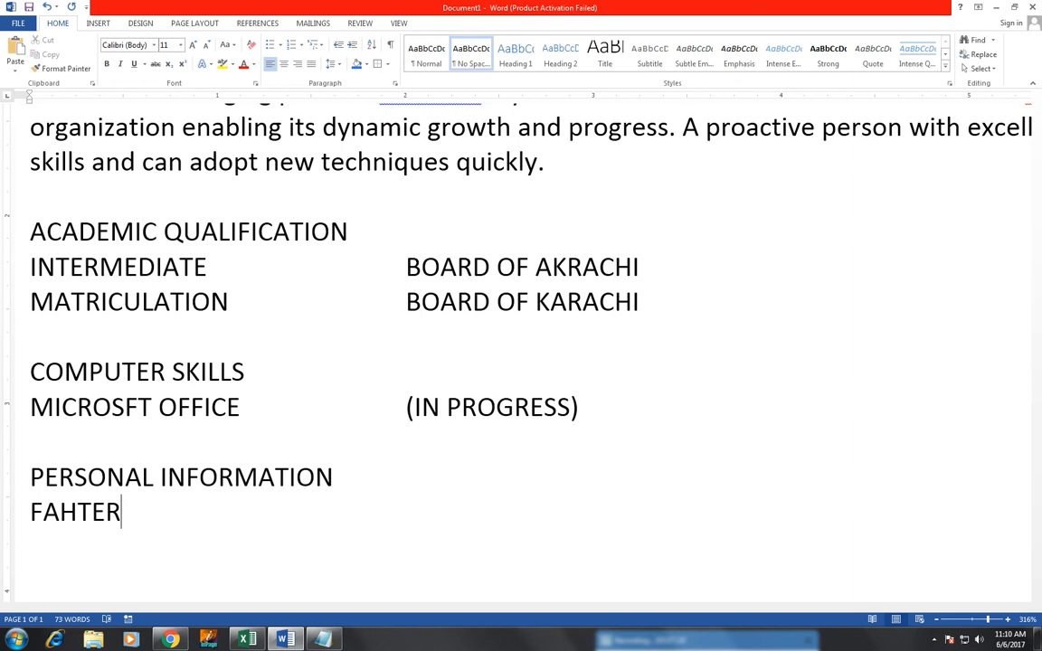
{"action": "type", "text": "'S "}
{"action": "type", "text": "NAME"}
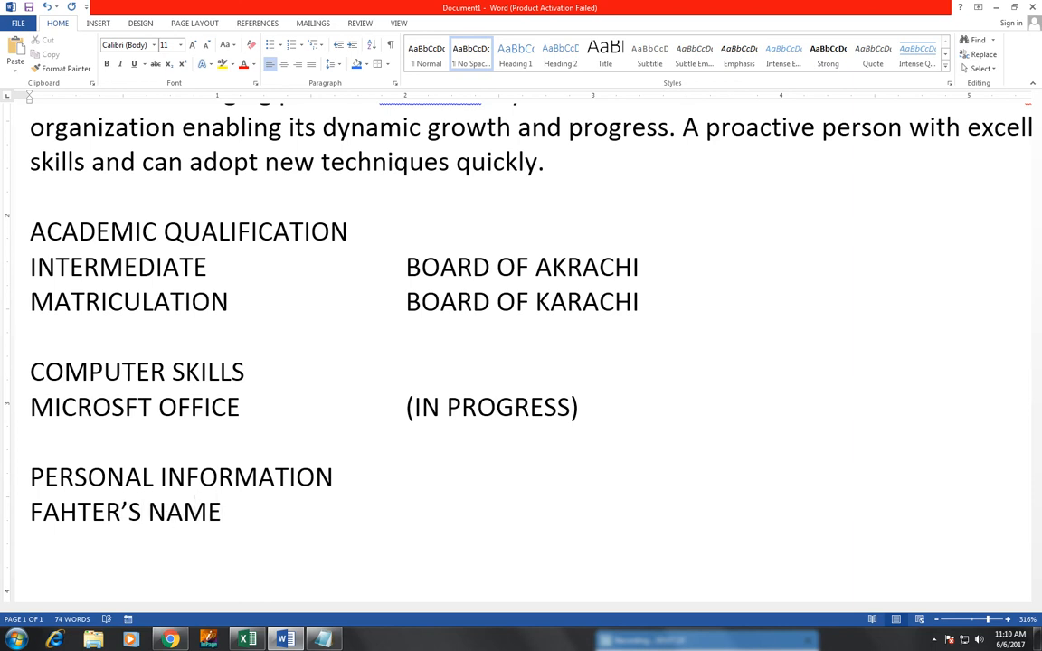
{"action": "key", "text": "Tab"}
{"action": "key", "text": "Tab"}
{"action": "type", "text": "m"}
{"action": "key", "text": "BackSpace"}
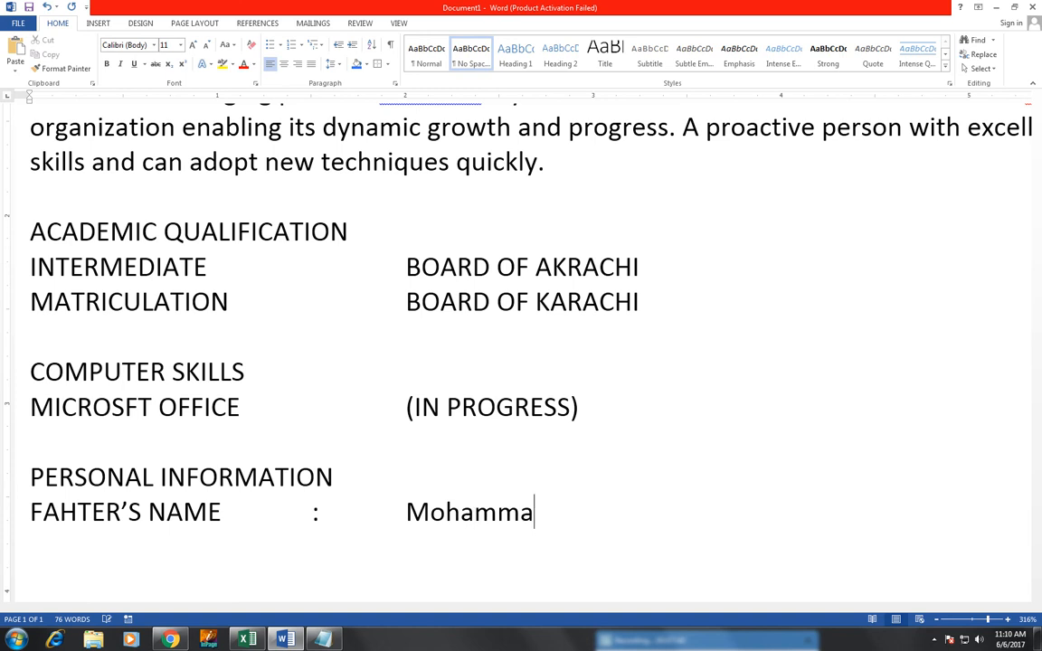
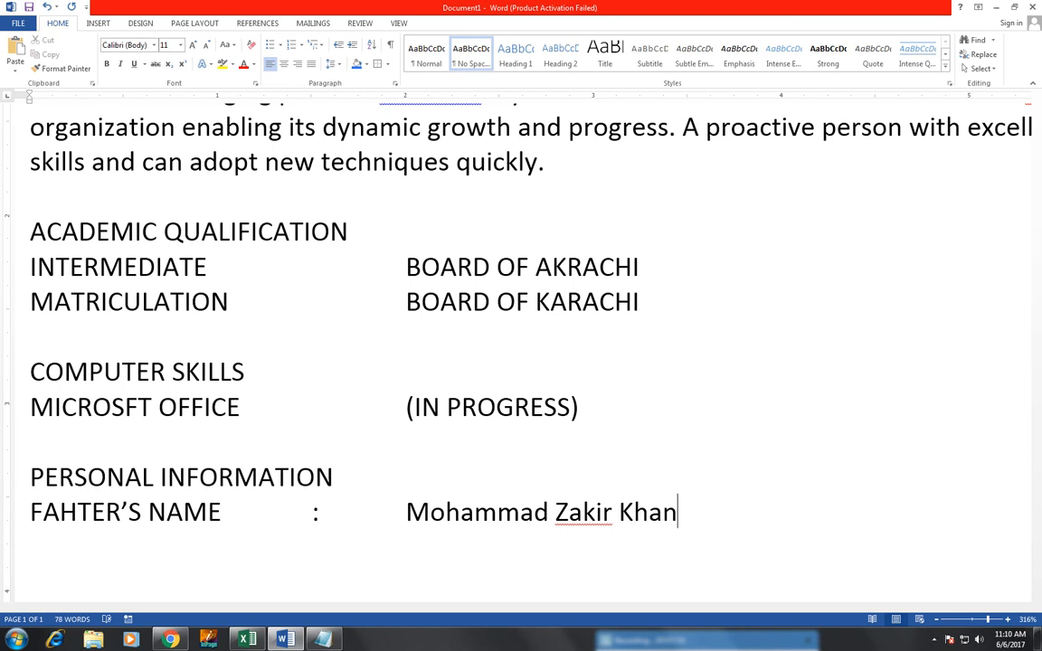
{"action": "key", "text": "Return"}
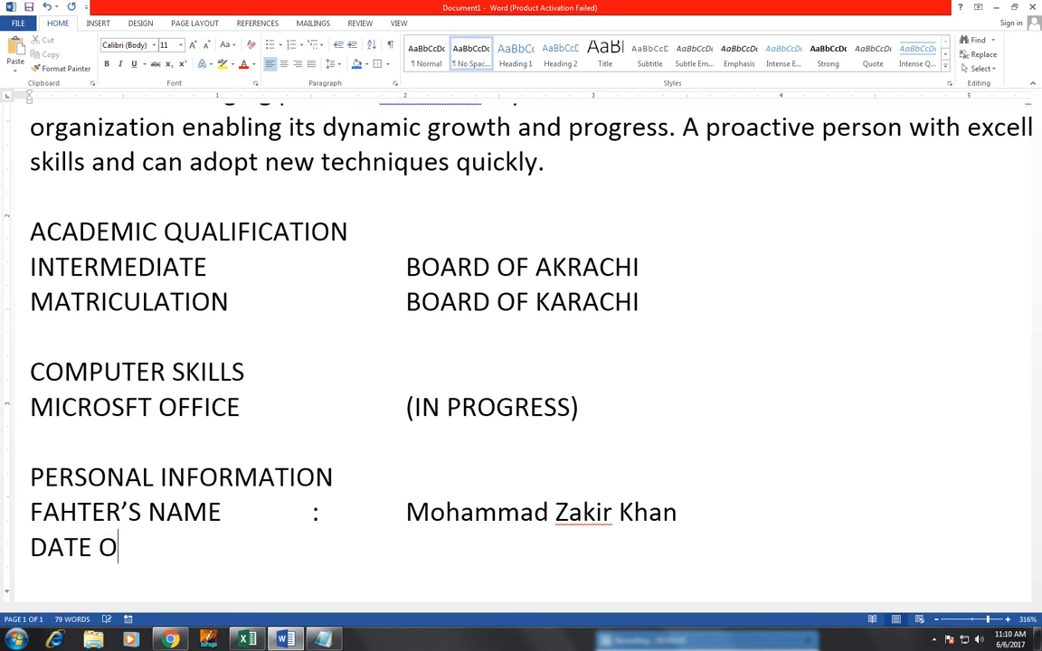
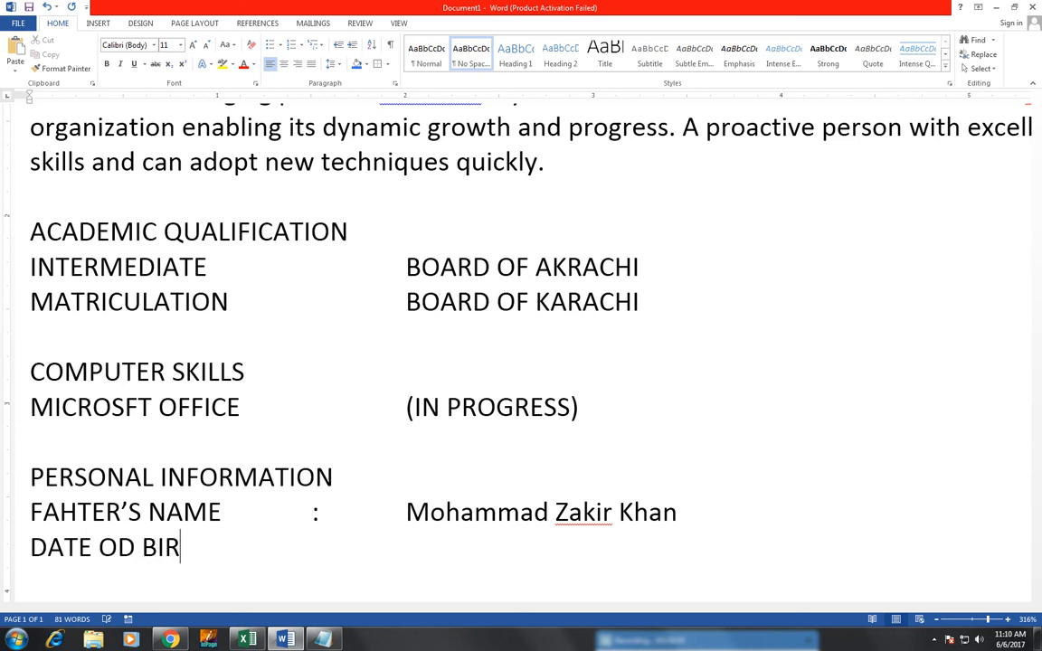
Step: Add a DATE OF BIRTH row with the birth date tabbed into the value column
{"action": "key", "text": "BackSpace"}
{"action": "key", "text": "BackSpace"}
{"action": "key", "text": "BackSpace"}
{"action": "key", "text": "BackSpace"}
{"action": "key", "text": "BackSpace"}
{"action": "key", "text": "BackSpace"}
{"action": "key", "text": "BackSpace"}
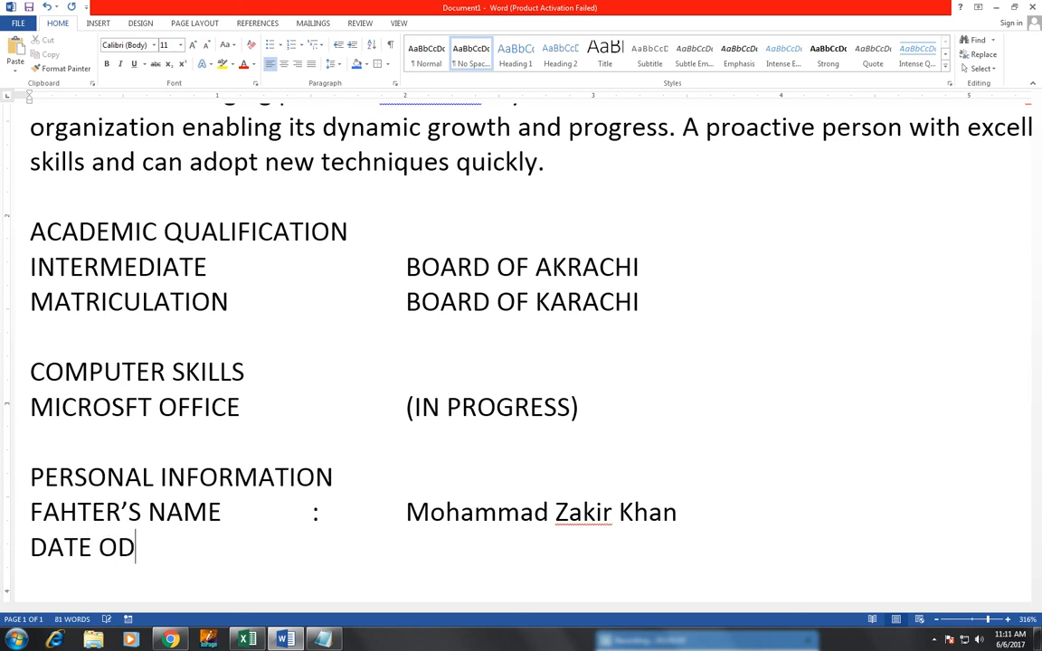
{"action": "key", "text": "Tab"}
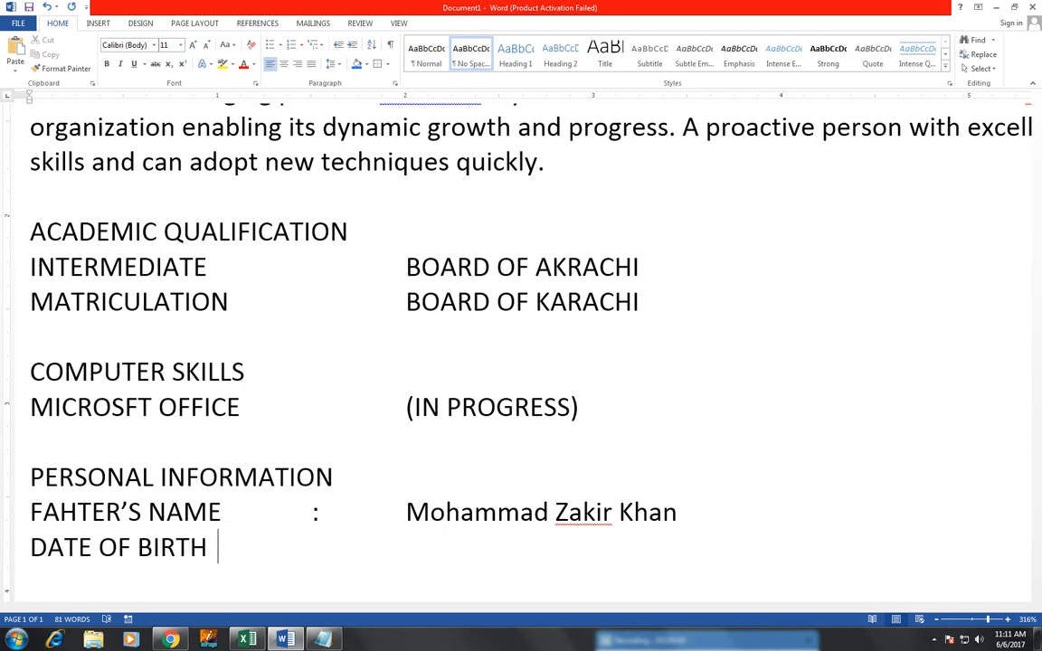
{"action": "key", "text": "Tab"}
{"action": "key", "text": "Tab"}
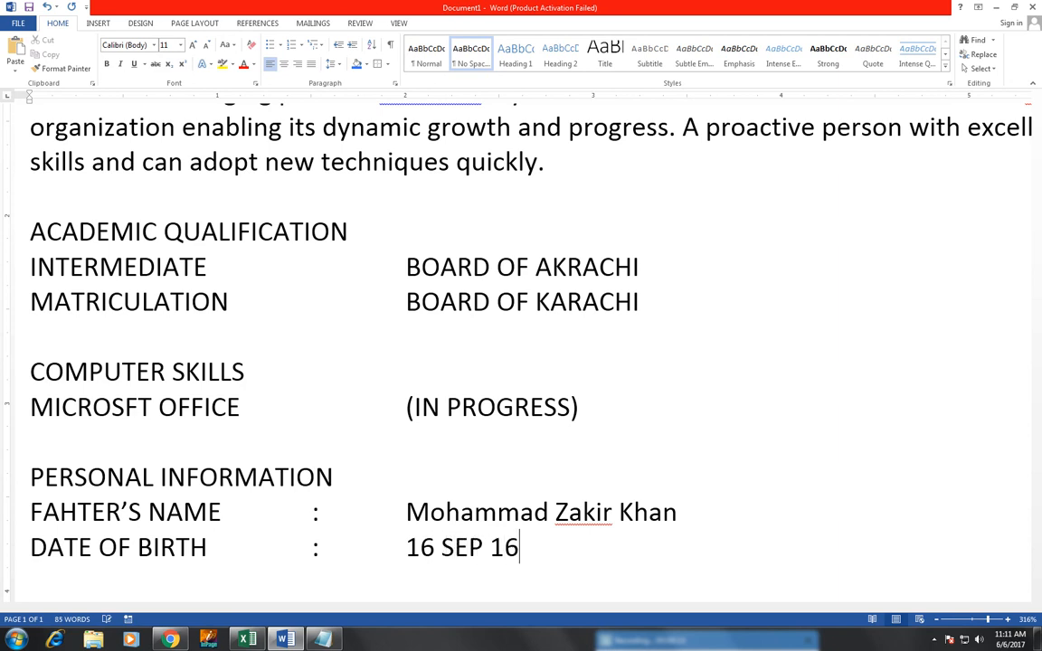
{"action": "key", "text": "BackSpace"}
{"action": "key", "text": "BackSpace"}
{"action": "key", "text": "BackSpace"}
{"action": "key", "text": "BackSpace"}
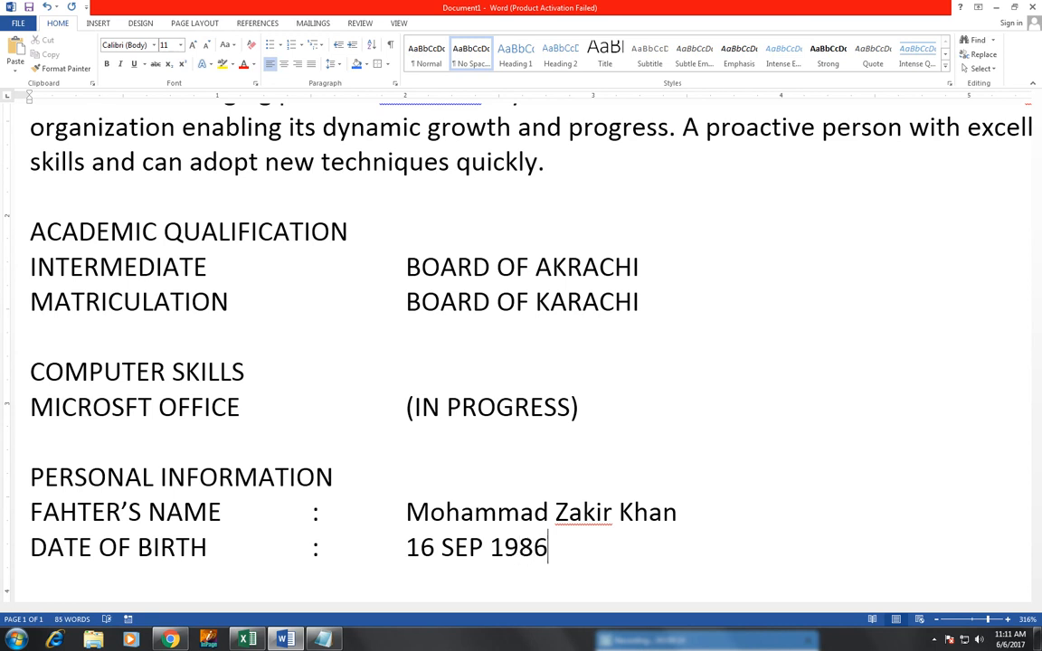
{"action": "key", "text": "Return"}
Step: Add RELIGION : ISLAM and DOMICILE : Karachi rows with tab-aligned colons and values
{"action": "type", "text": "RELI"}
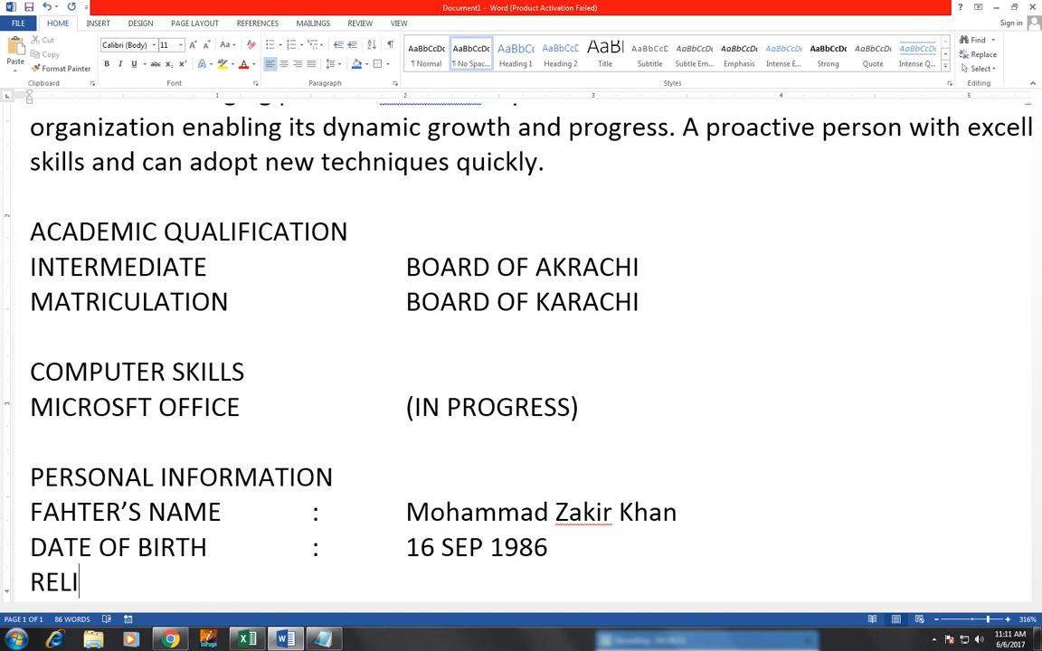
{"action": "type", "text": "GION"}
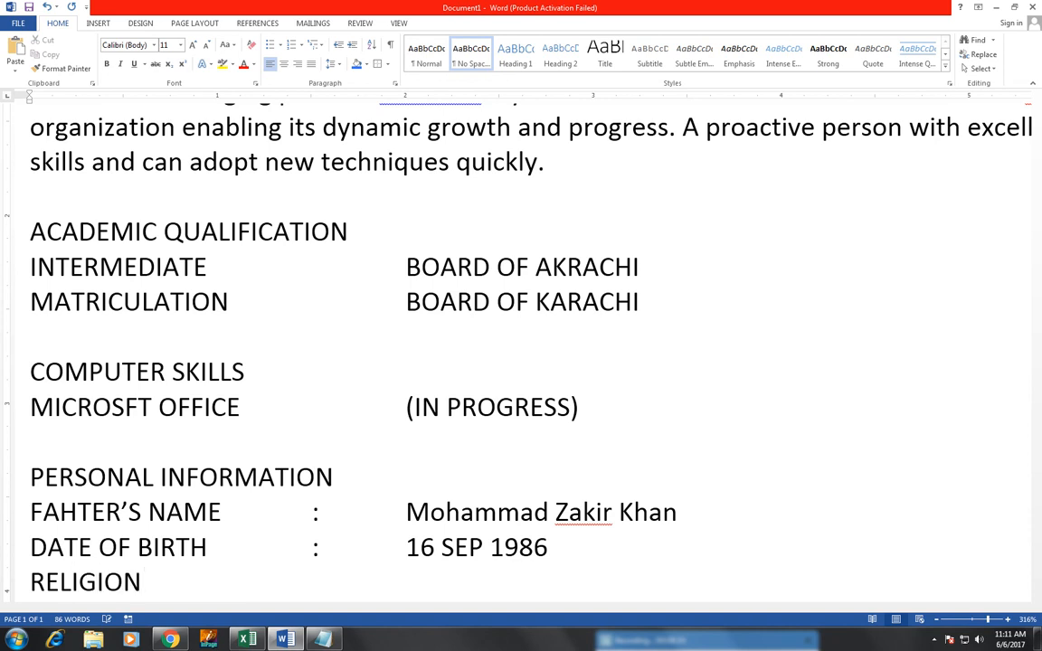
{"action": "type", "text": "                           :"}
{"action": "key", "text": "Tab"}
{"action": "type", "text": "IL"}
{"action": "key", "text": "BackSpace"}
{"action": "type", "text": "SLAM"}
{"action": "key", "text": "Return"}
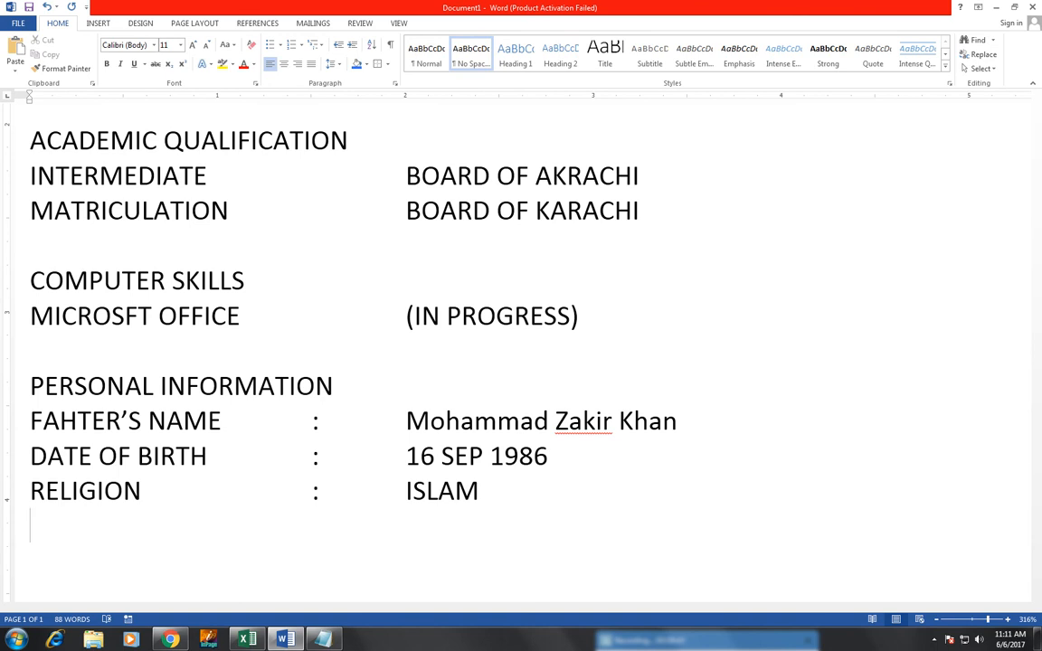
{"action": "type", "text": "DOMICILE"}
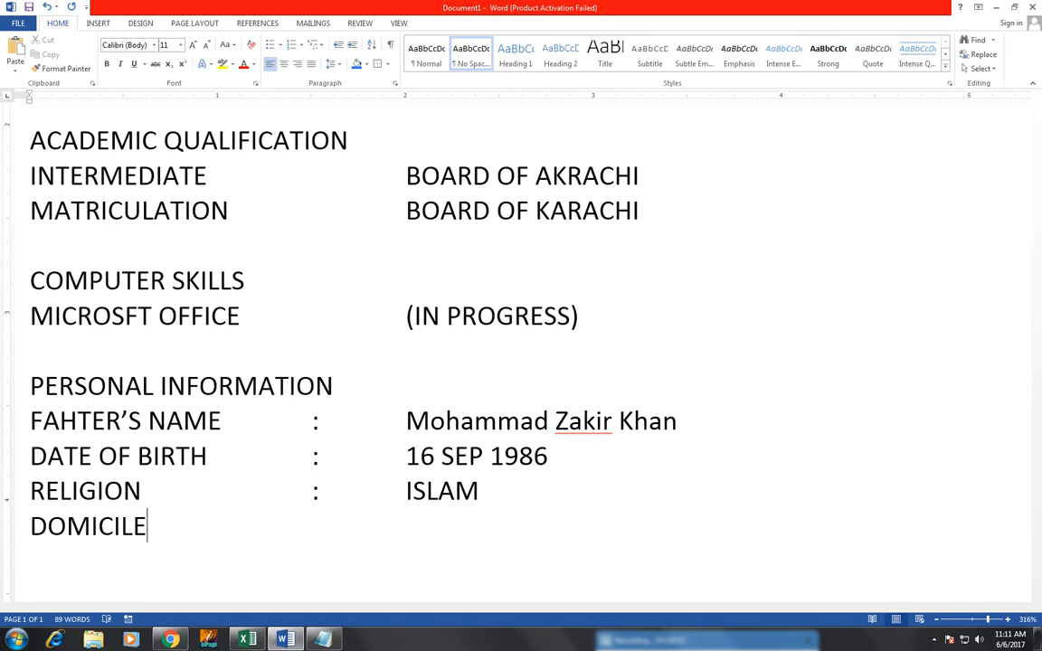
{"action": "key", "text": "Tab"}
{"action": "key", "text": "Tab"}
{"action": "type", "text": ":"}
{"action": "key", "text": "Tab"}
{"action": "type", "text": "Karachi"}
{"action": "key", "text": "Return"}
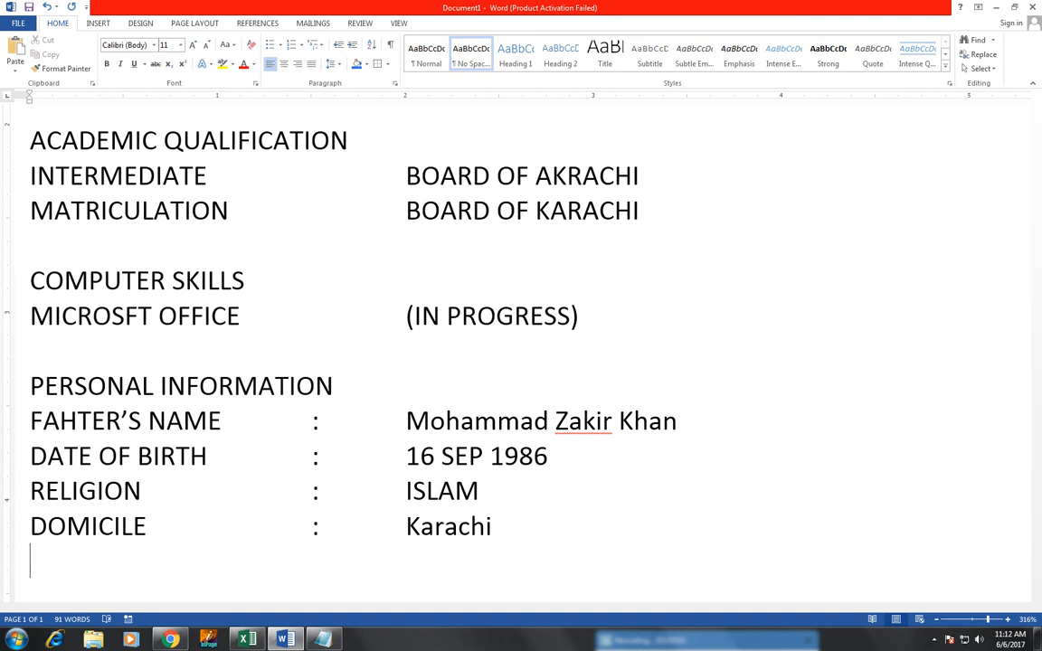
Step: Add a NATIONALITY : Pakistani row and start a new line below it
{"action": "type", "text": "NATIONA"}
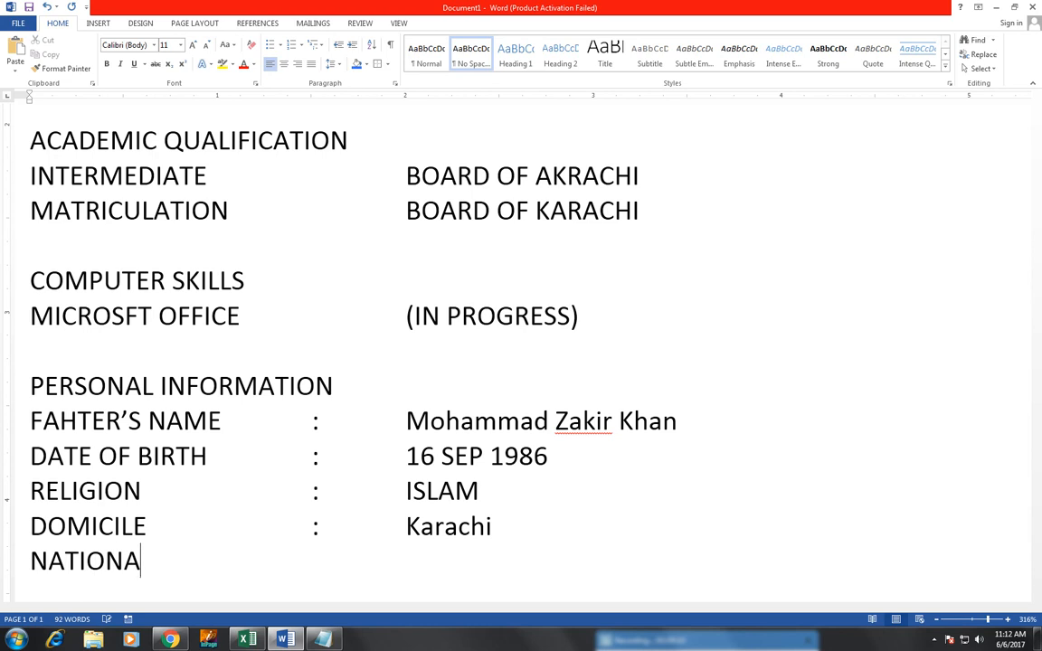
{"action": "type", "text": "LITY"}
{"action": "key", "text": "Tab"}
{"action": "key", "text": "Tab"}
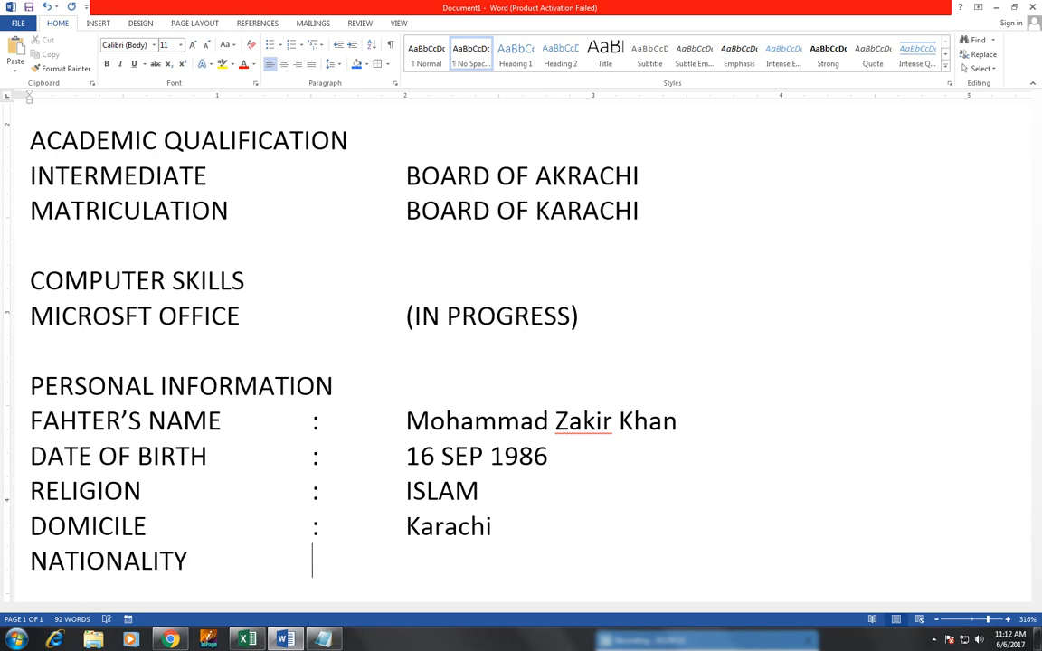
{"action": "type", "text": ":"}
{"action": "key", "text": "Tab"}
{"action": "type", "text": "Pak"}
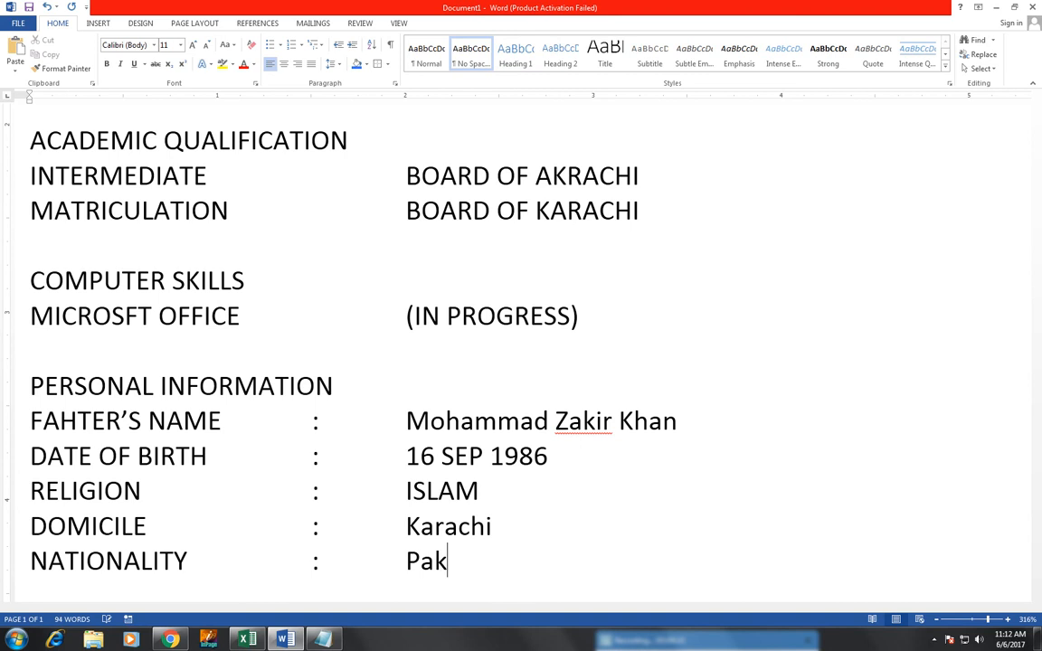
{"action": "type", "text": "istani"}
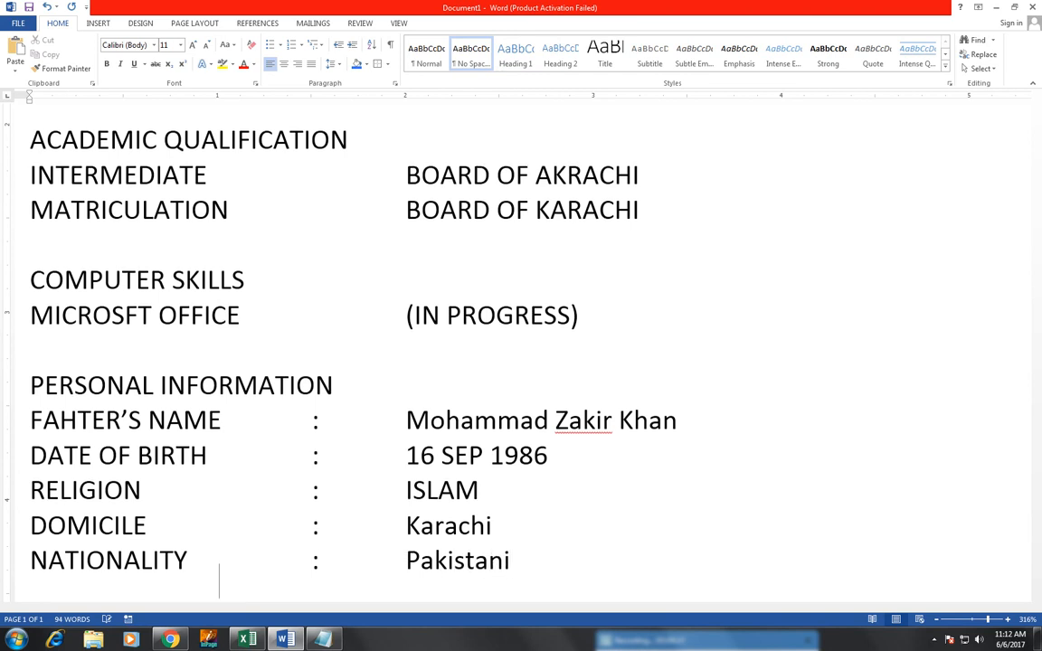
{"action": "key", "text": "Return"}
{"action": "key", "text": "Return"}
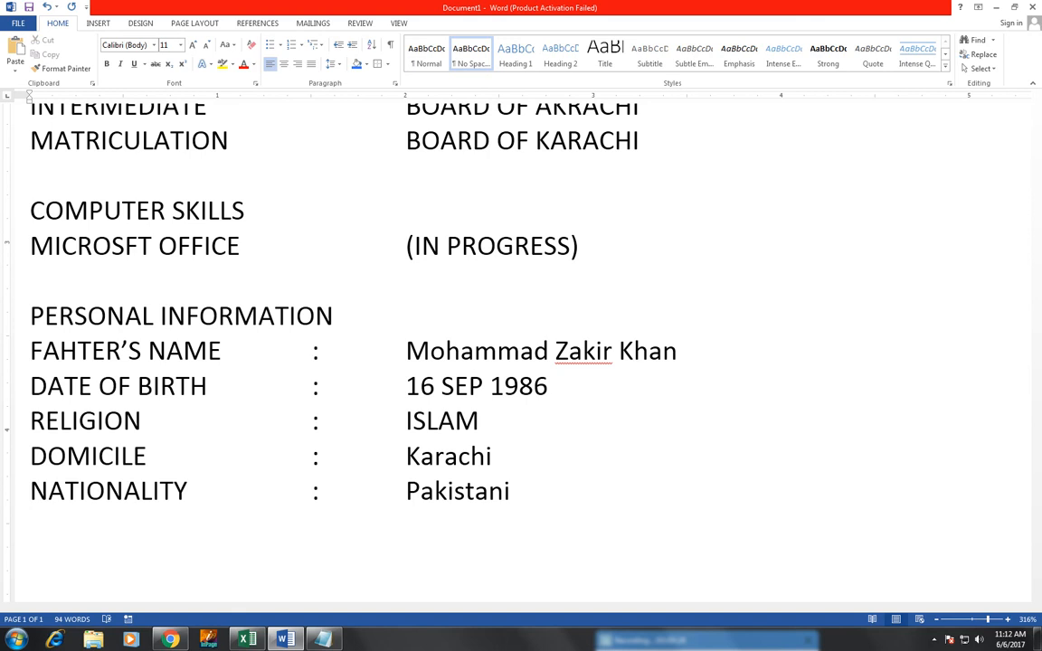
Step: Type the REFERENCE: heading and start a new line below it
{"action": "type", "text": "REFERENCE"}
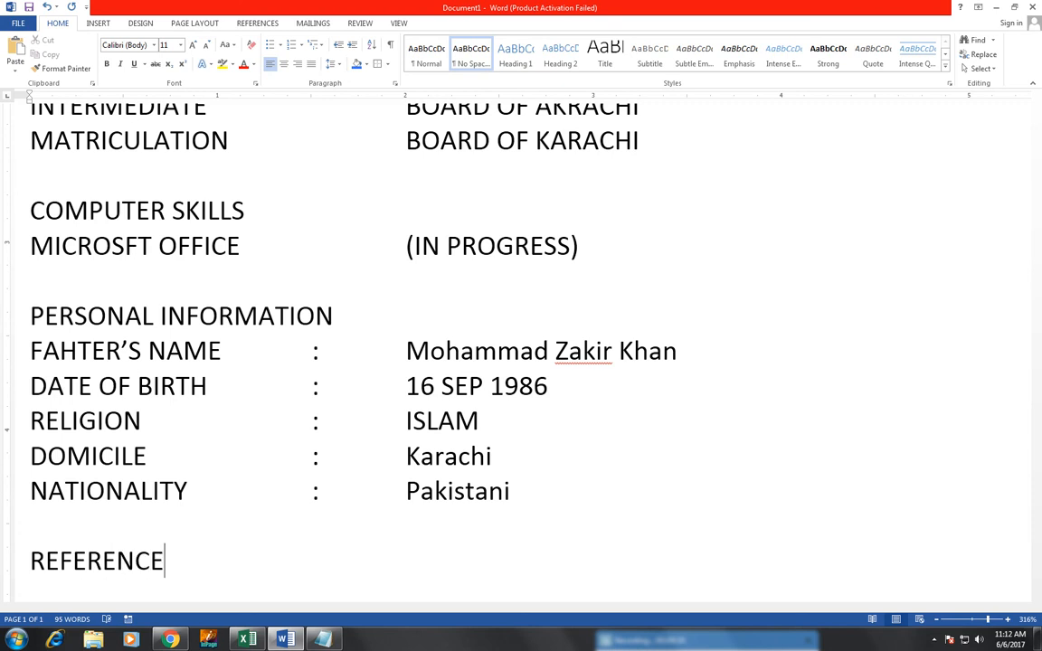
{"action": "type", "text": ":"}
{"action": "key", "text": "Return"}
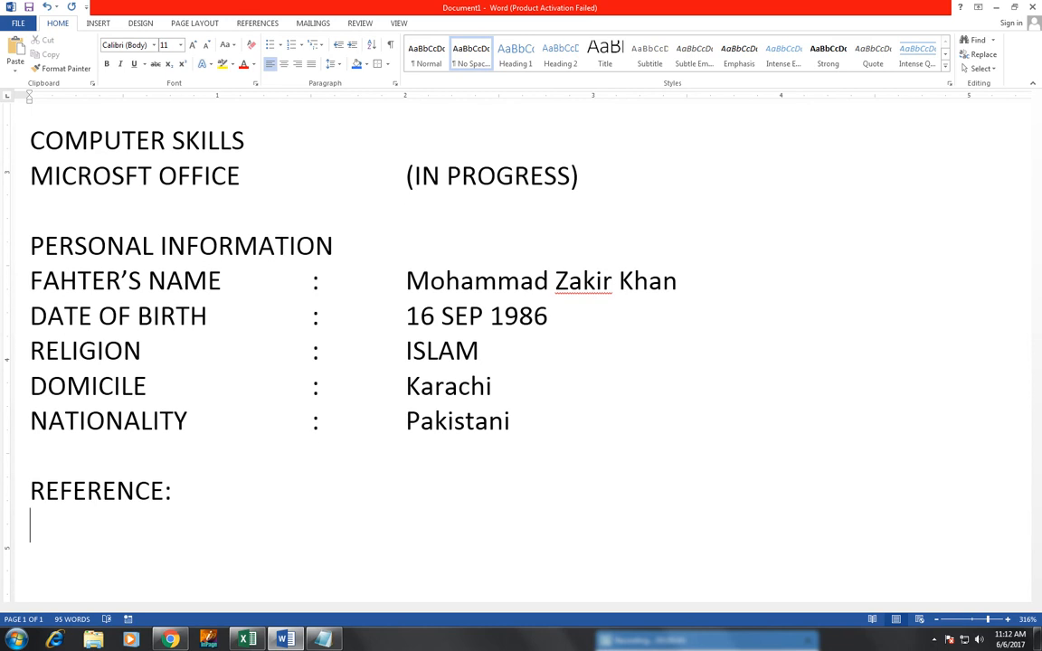
Step: Add 'Reference will be furnished on request' and the closing line 'Awaiting for your positive response'
{"action": "type", "text": "efe"}
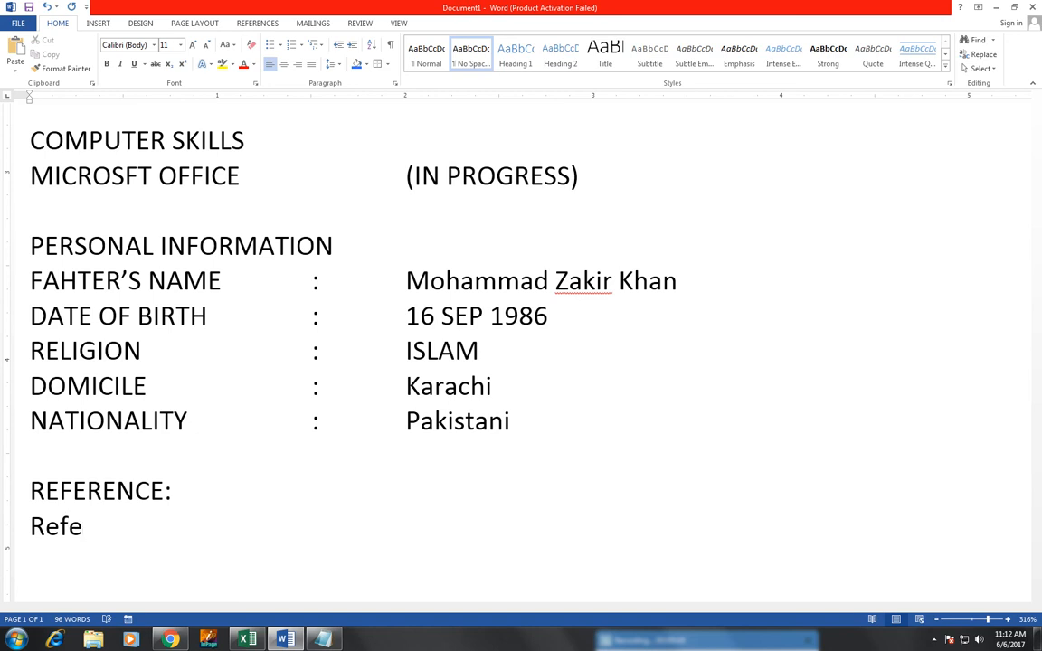
{"action": "type", "text": "rence will be"}
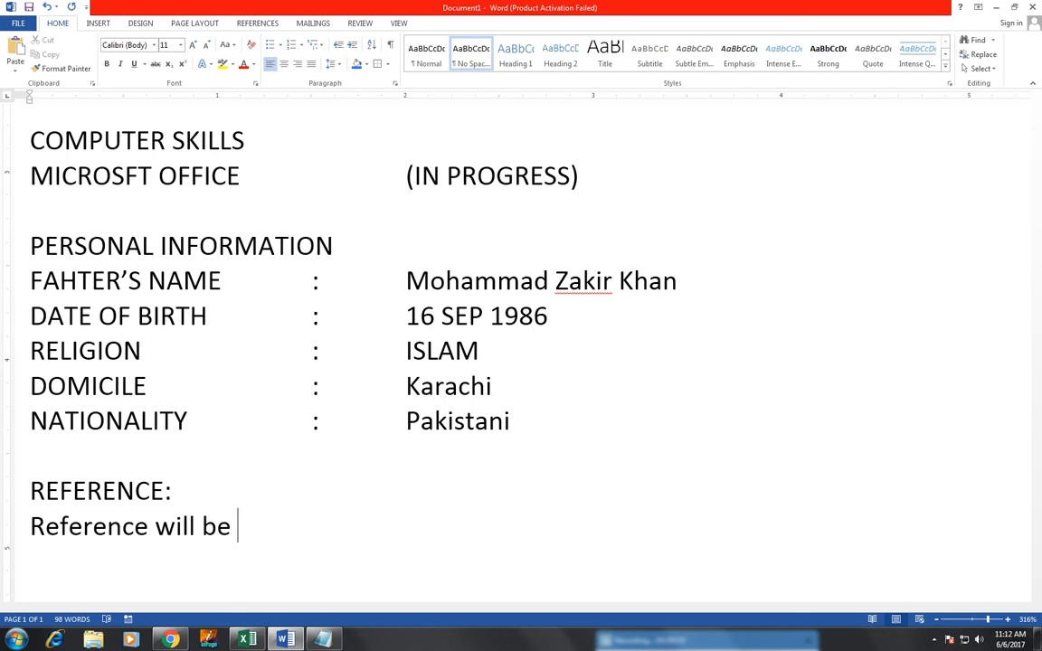
{"action": "type", "text": " furnis"}
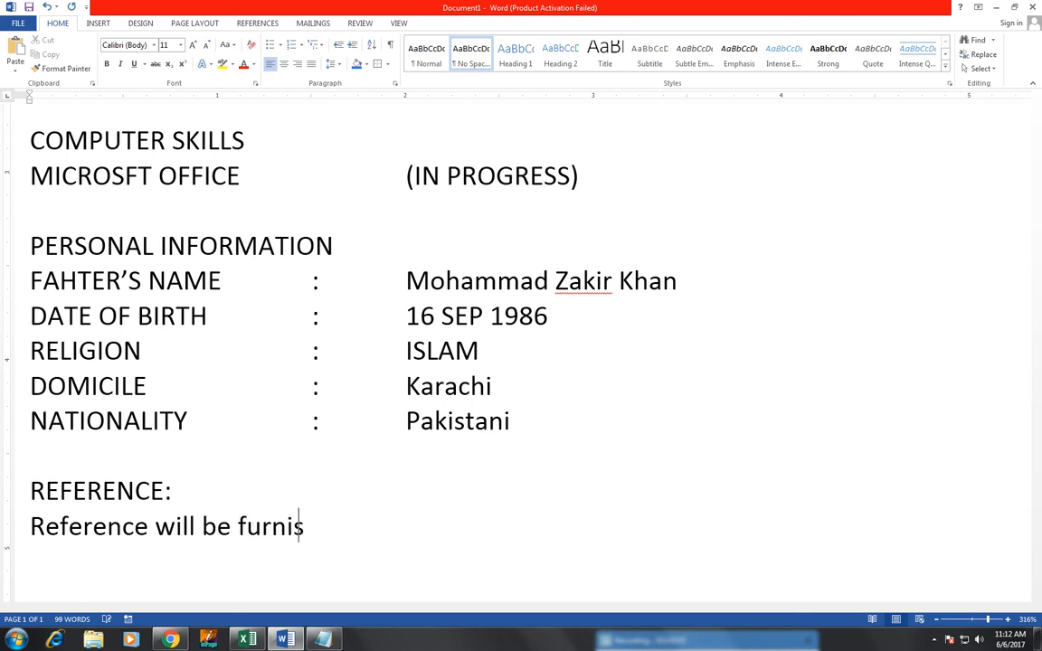
{"action": "type", "text": "hed on "}
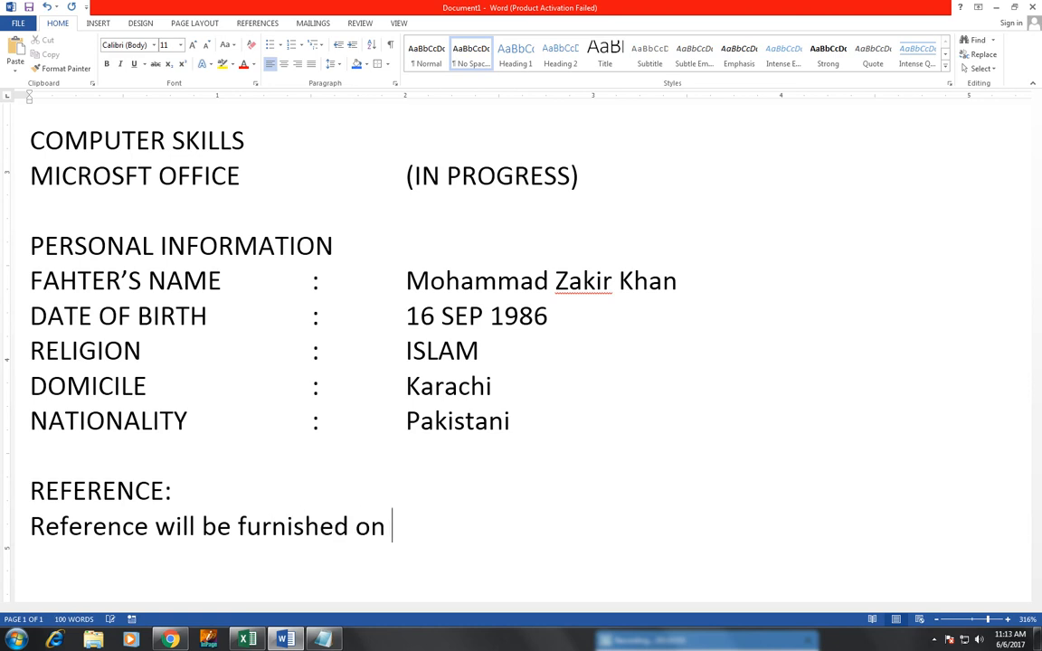
{"action": "type", "text": "request"}
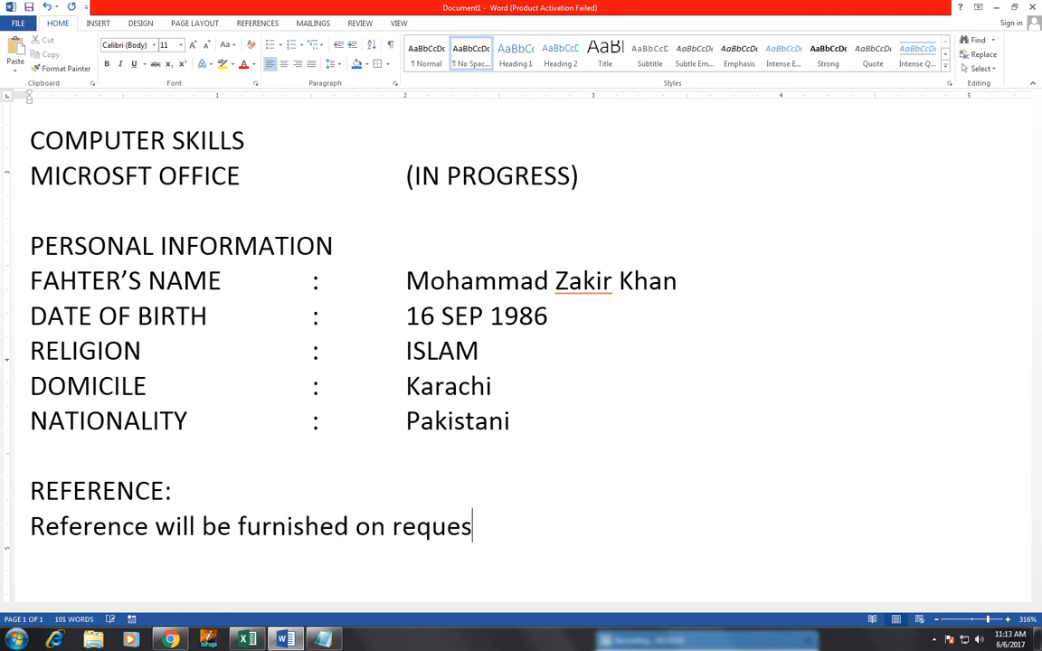
{"action": "key", "text": "Return"}
{"action": "key", "text": "Return"}
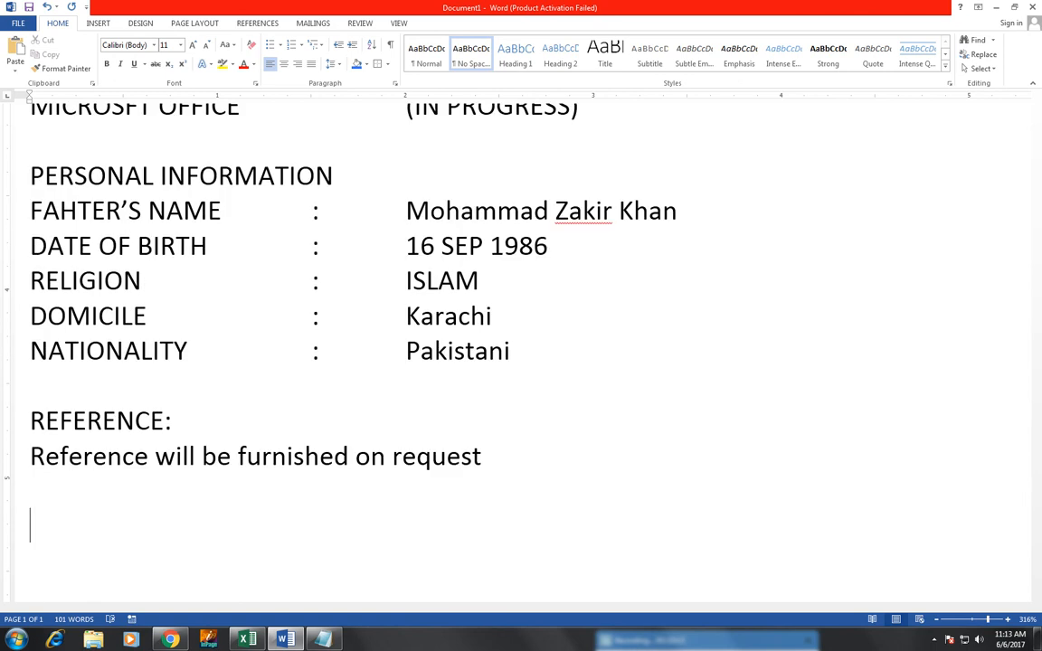
{"action": "type", "text": "aw"}
{"action": "type", "text": "w"}
{"action": "type", "text": "ai"}
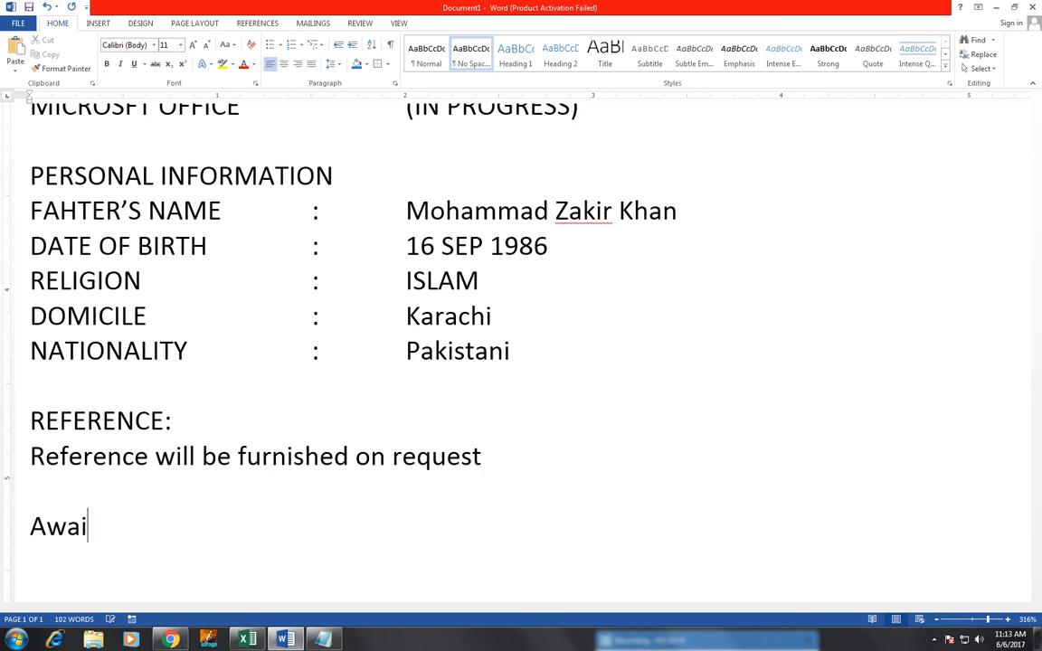
{"action": "type", "text": "ting "}
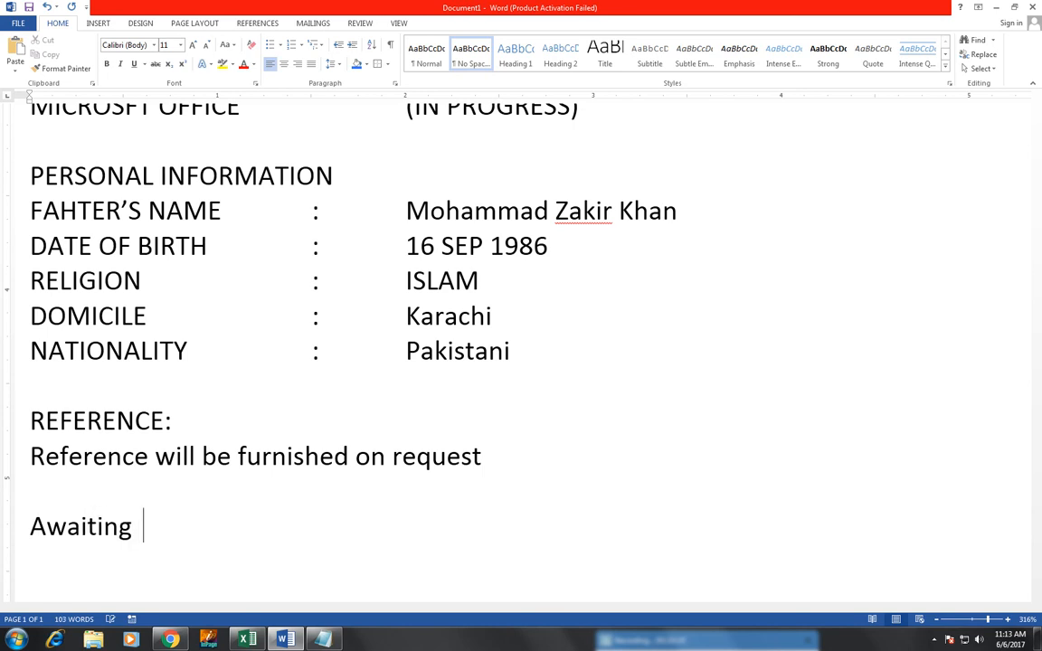
{"action": "type", "text": " for your"}
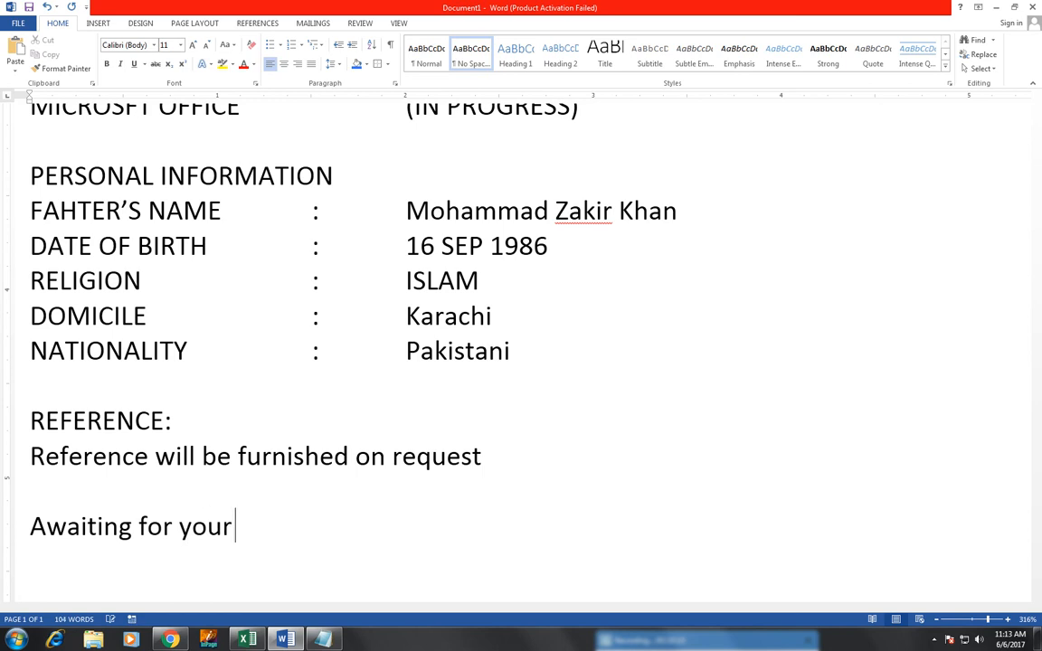
{"action": "type", "text": " po"}
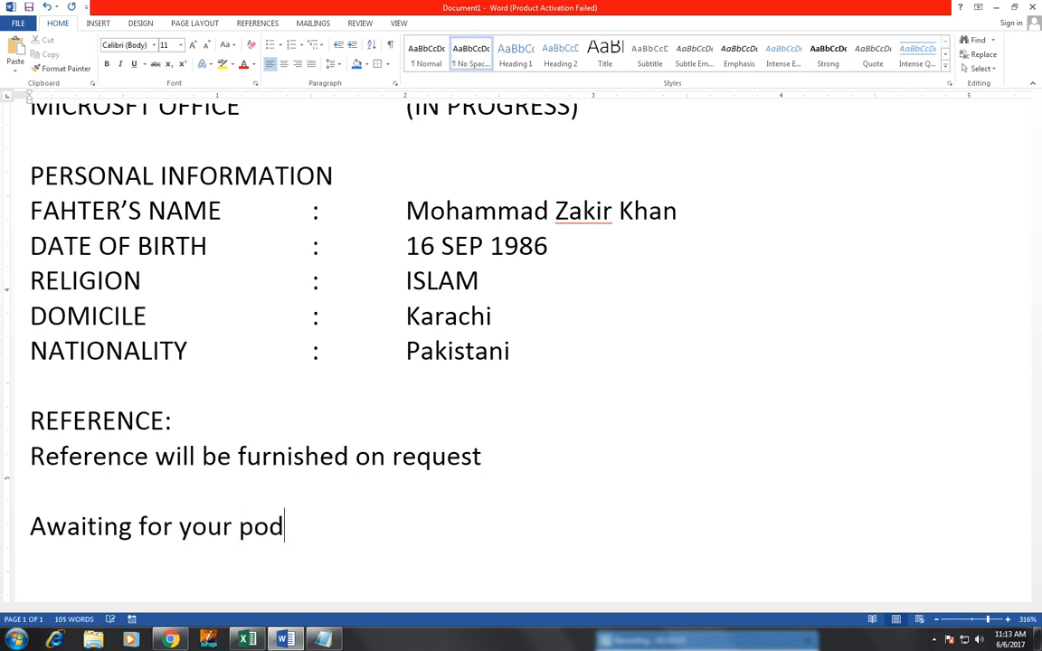
{"action": "type", "text": "sitive"}
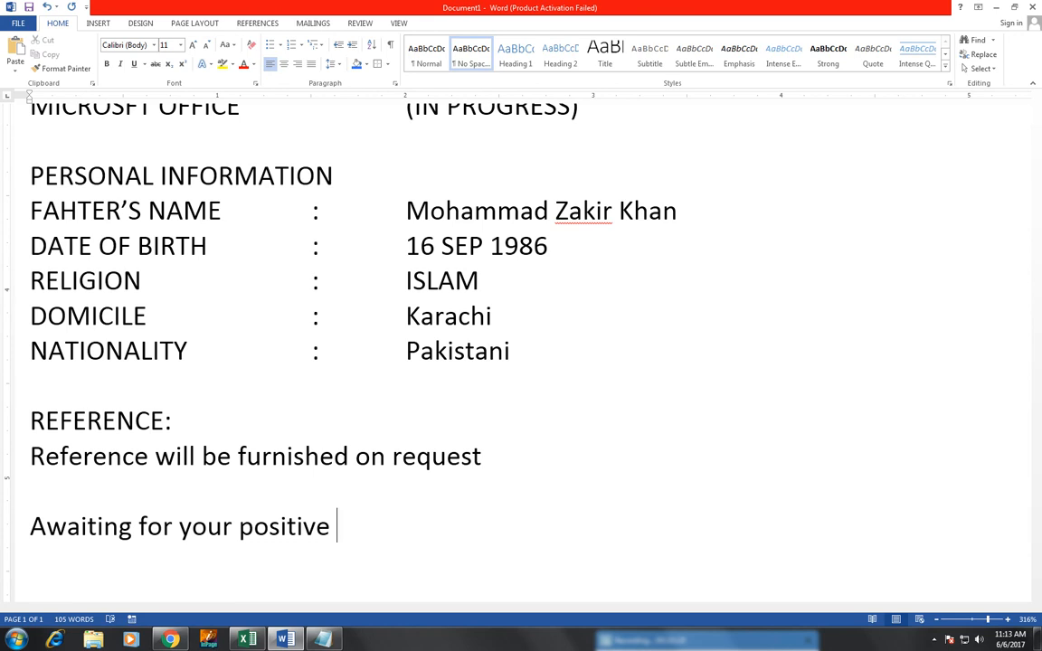
{"action": "type", "text": " respo"}
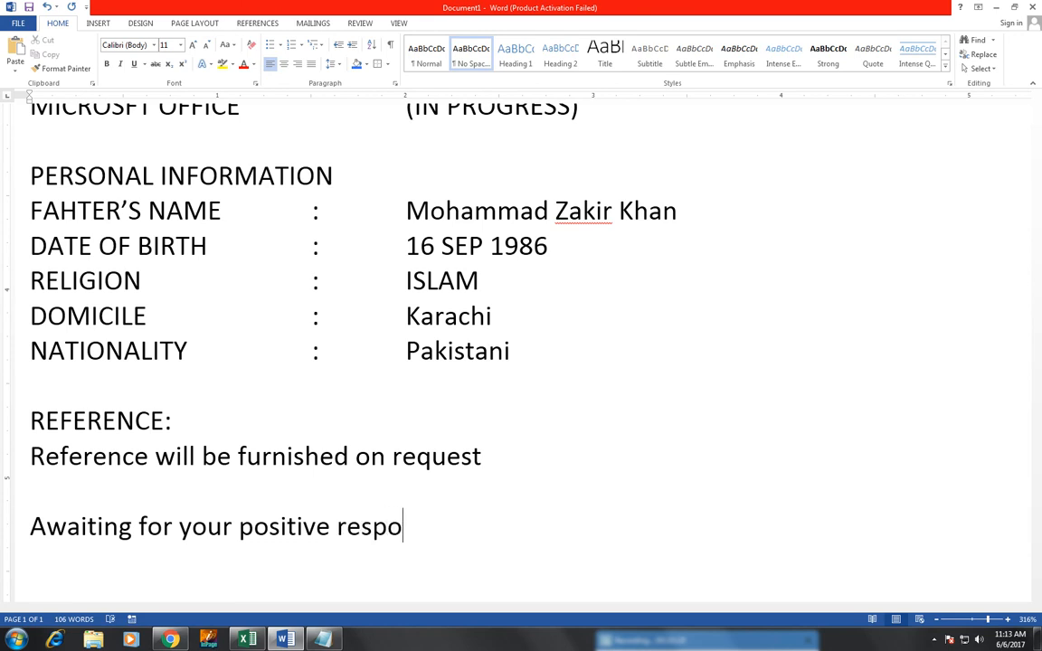
{"action": "type", "text": "nse."}
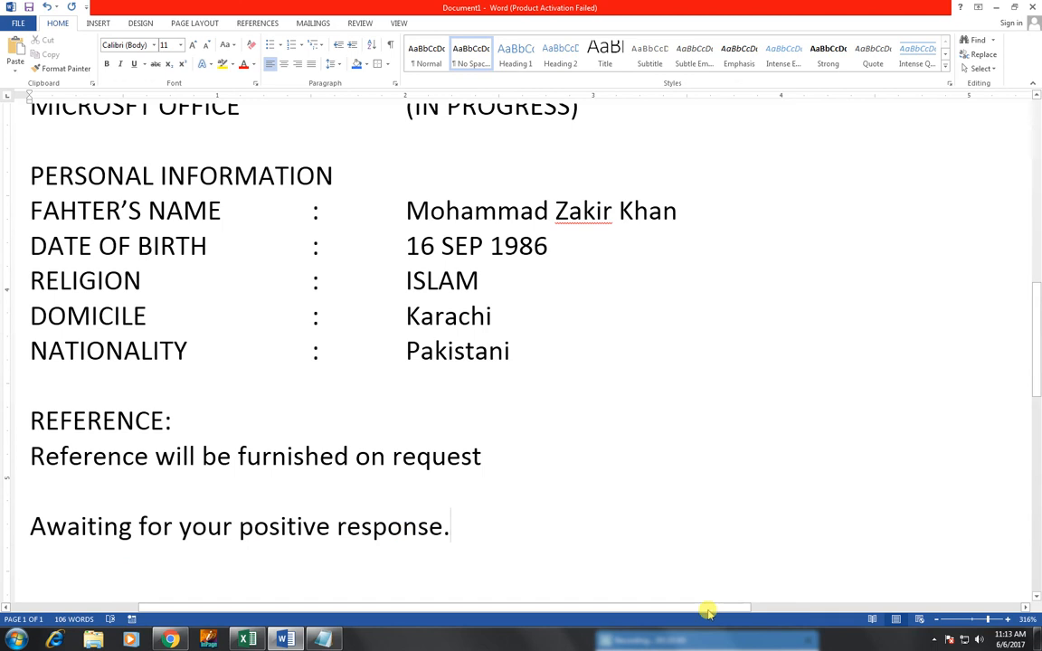
Step: Zoom the document to 100% to see the whole resume page, then view File Info
{"action": "left_click", "coordinate": [1027, 618]}
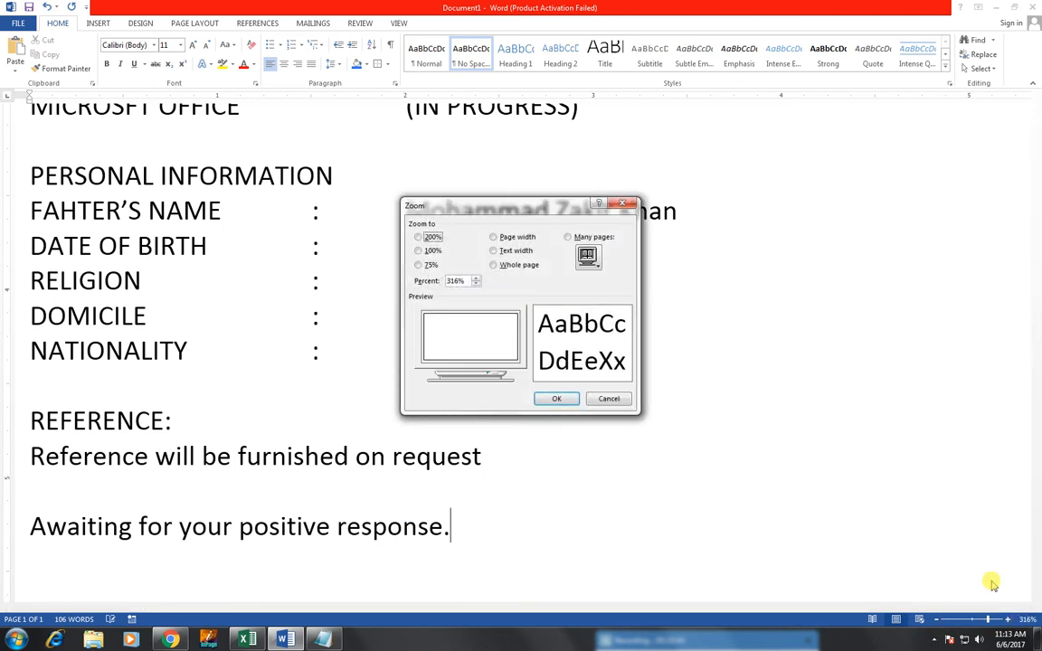
{"action": "left_click", "coordinate": [429, 250]}
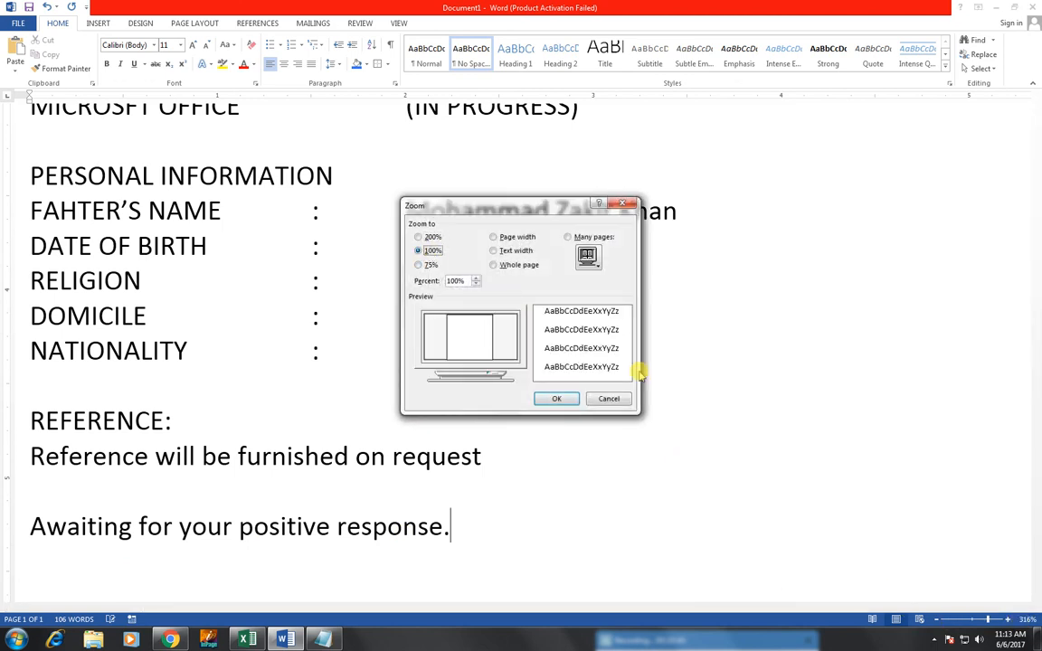
{"action": "left_click", "coordinate": [557, 399]}
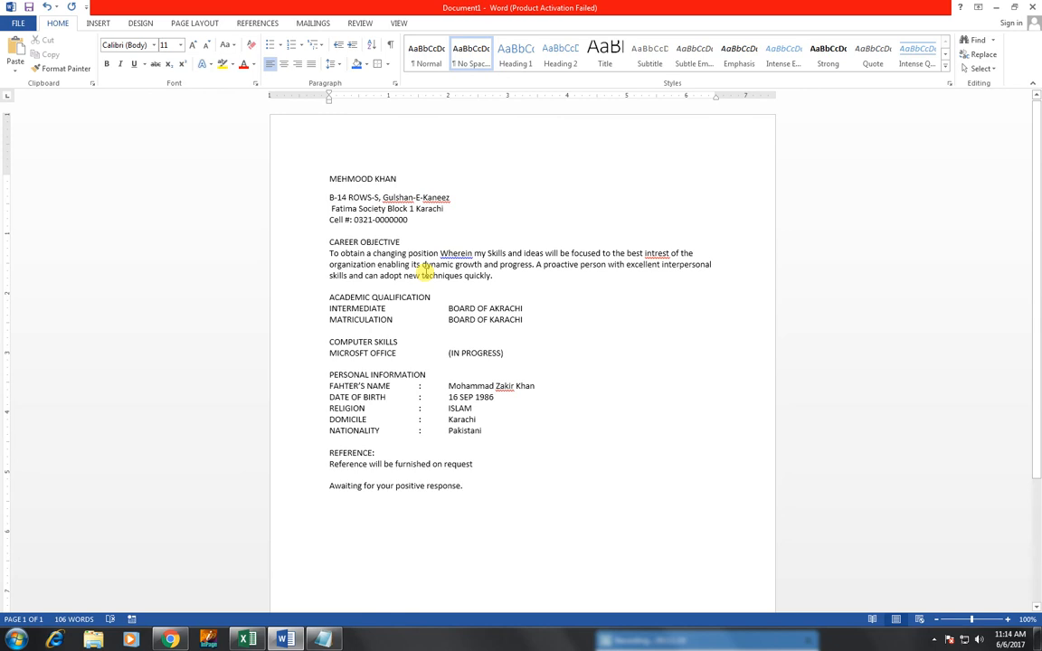
{"action": "left_click", "coordinate": [18, 23]}
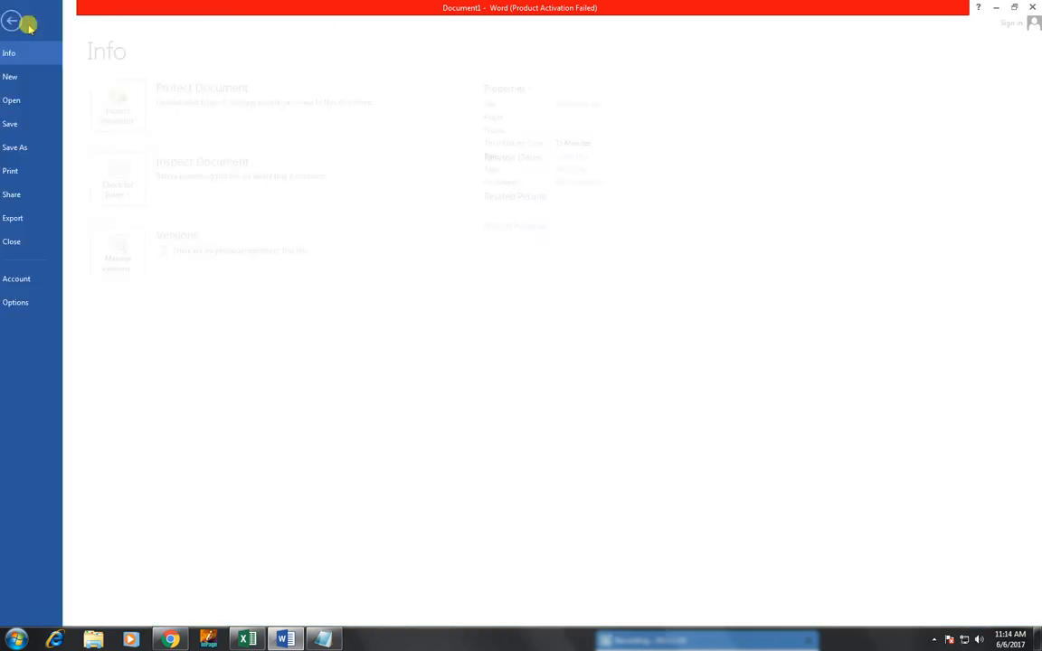
{"action": "left_click", "coordinate": [26, 171]}
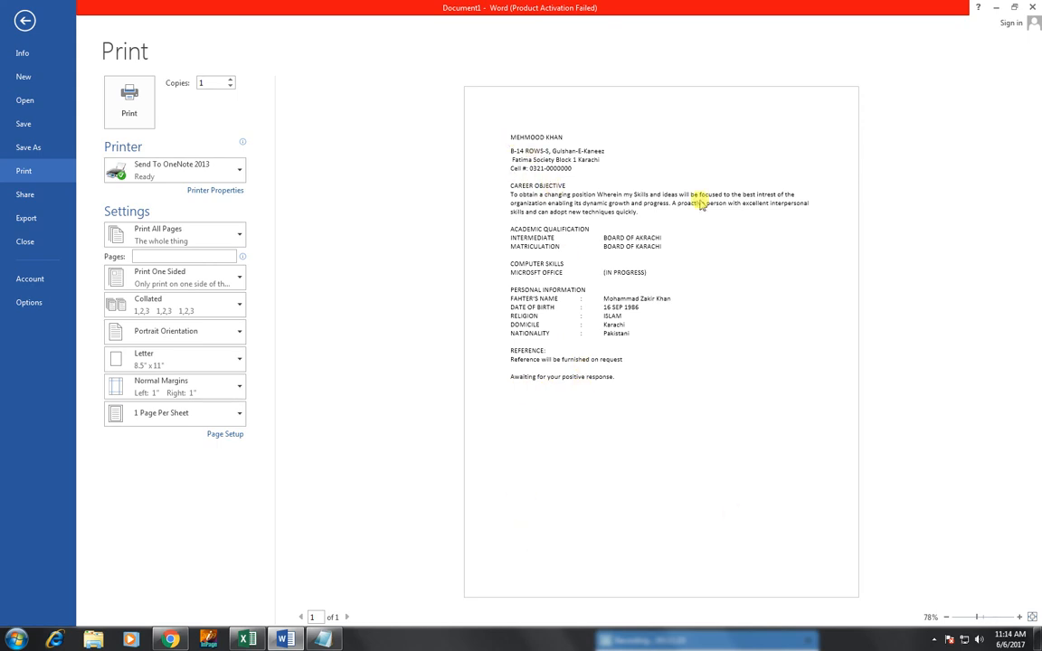
{"action": "left_click", "coordinate": [24, 20]}
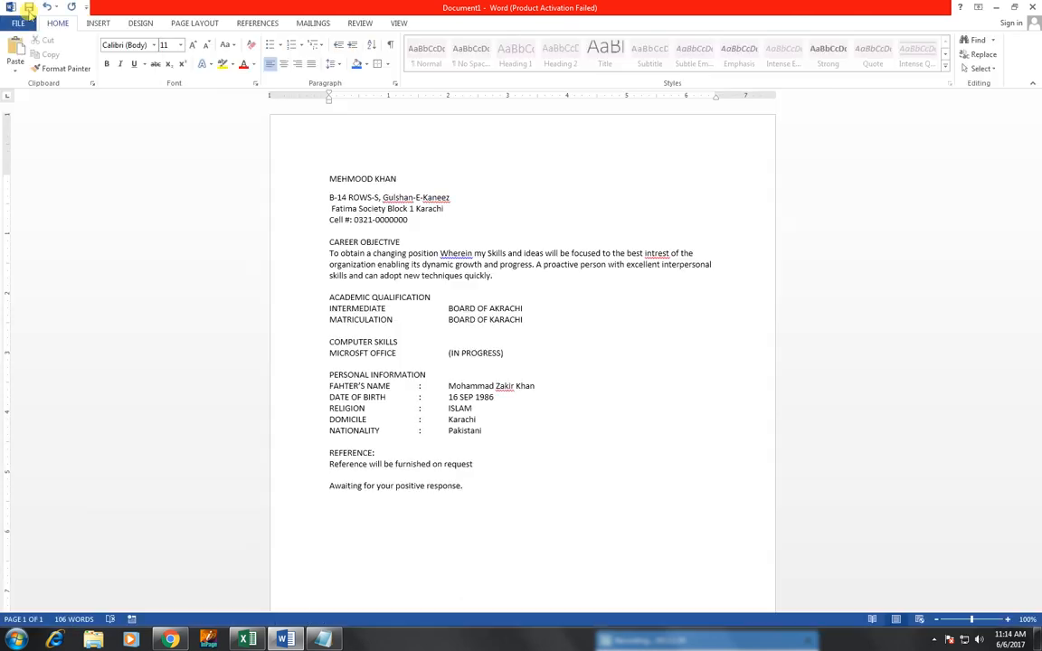
Step: Enlarge the name line to 18 pt and make it bold
{"action": "left_click", "coordinate": [398, 180]}
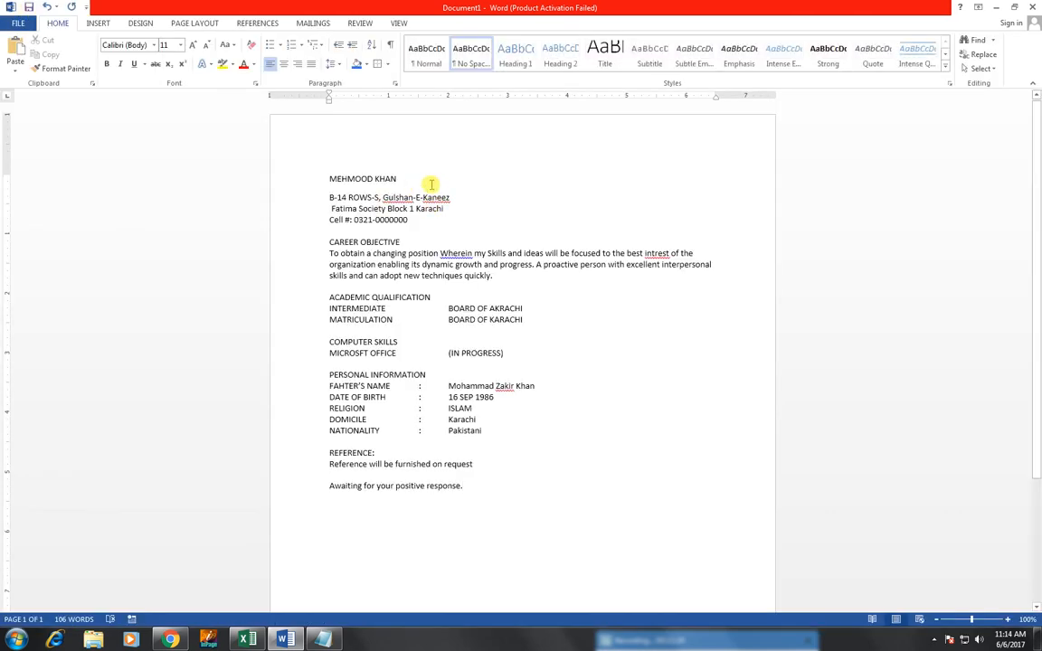
{"action": "triple_click", "coordinate": [332, 179]}
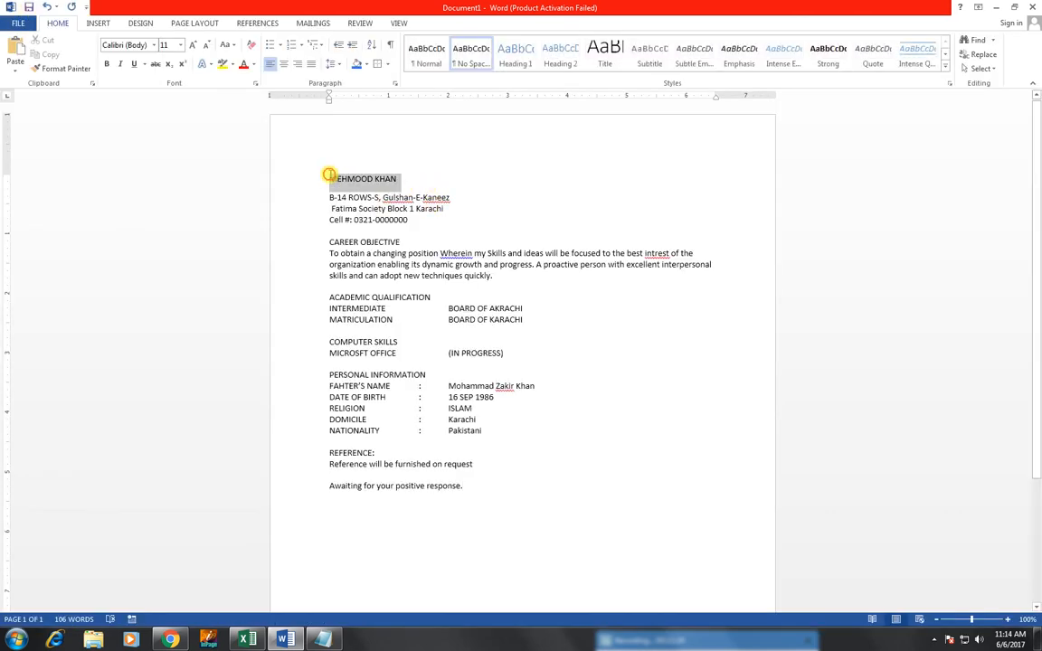
{"action": "left_click", "coordinate": [190, 48]}
{"action": "left_click", "coordinate": [191, 48]}
{"action": "left_click", "coordinate": [191, 48]}
{"action": "left_click", "coordinate": [191, 48]}
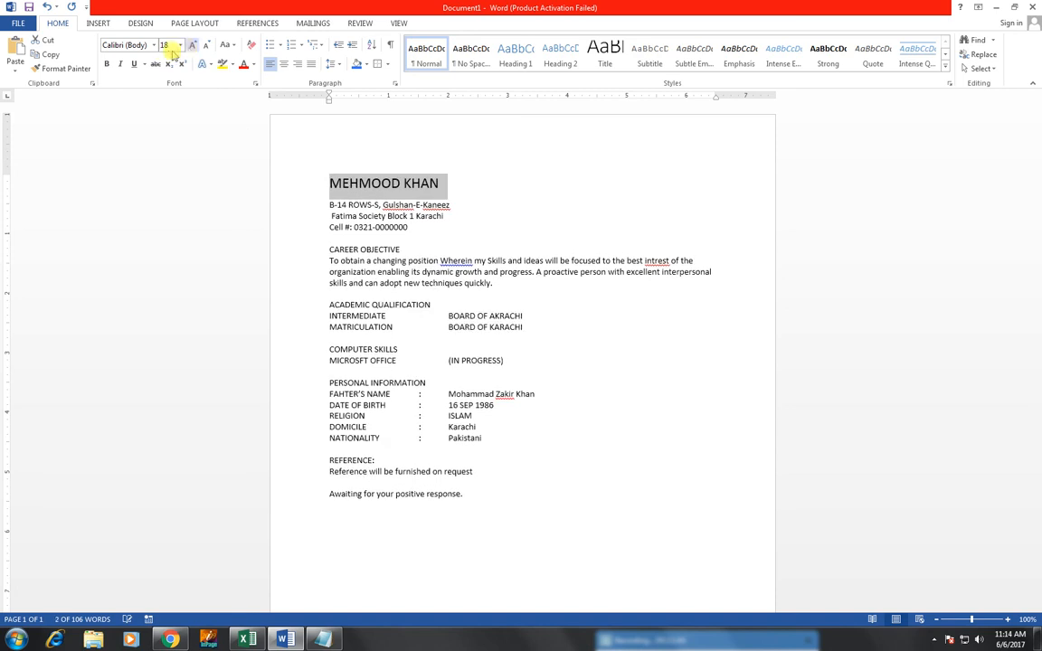
{"action": "left_click", "coordinate": [107, 64]}
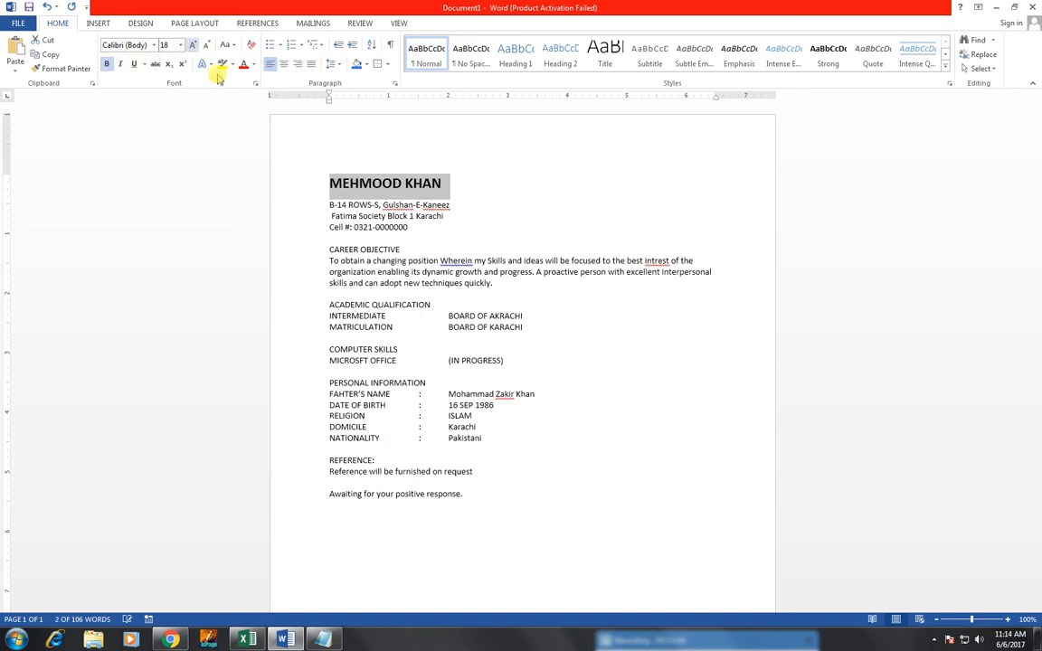
Step: Centre the name, address and phone lines
{"action": "left_click", "coordinate": [337, 186]}
{"action": "left_click_drag", "start_coordinate": [325, 180], "coordinate": [425, 225]}
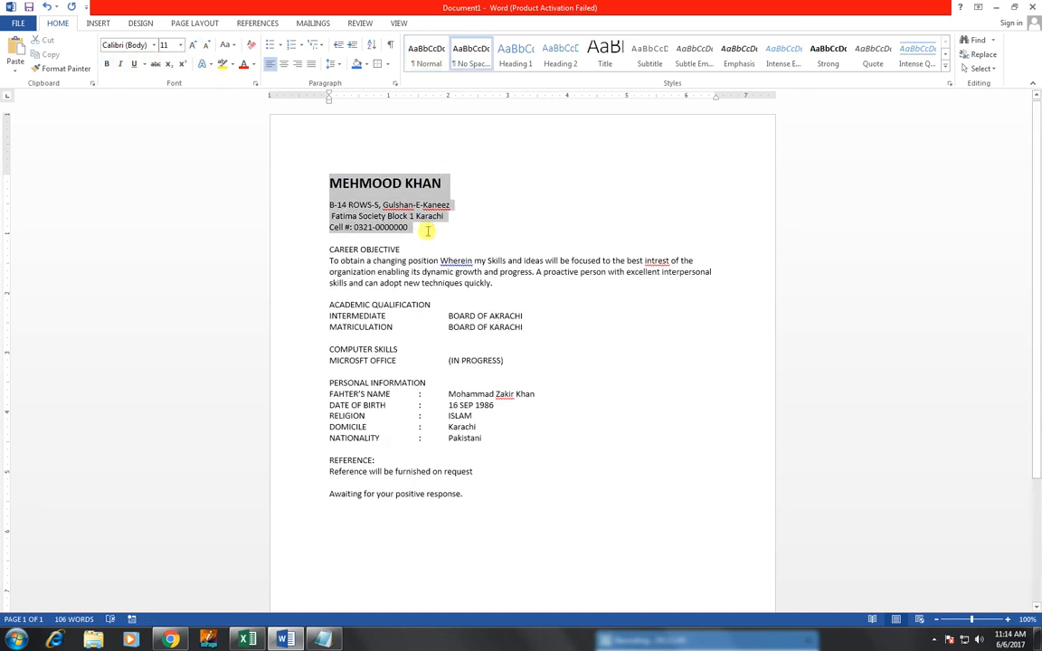
{"action": "left_click", "coordinate": [282, 66]}
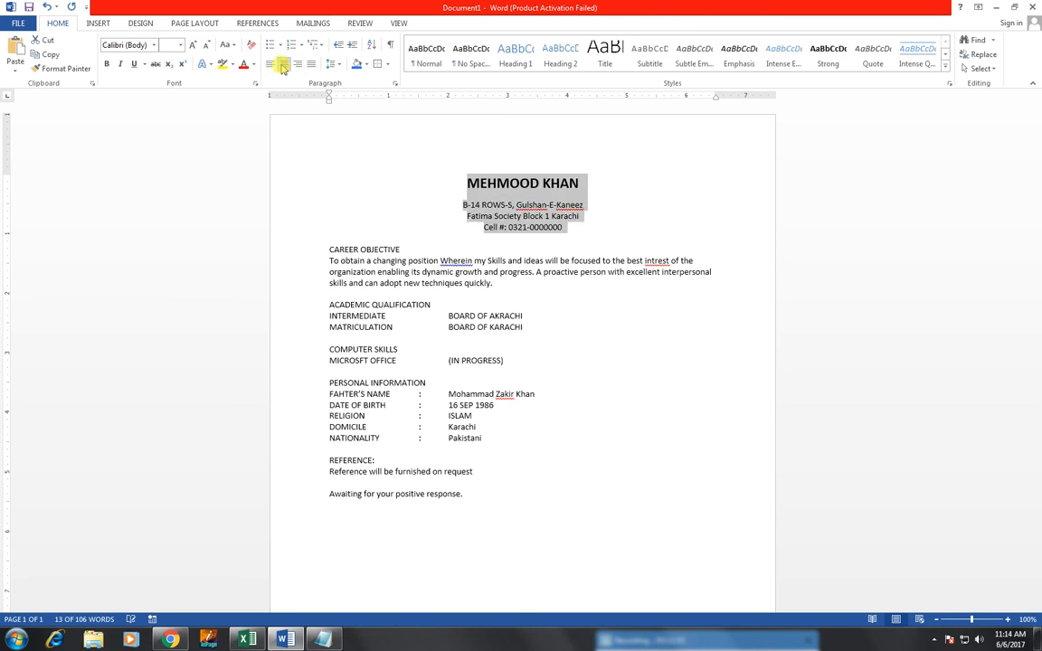
{"action": "left_click", "coordinate": [493, 182]}
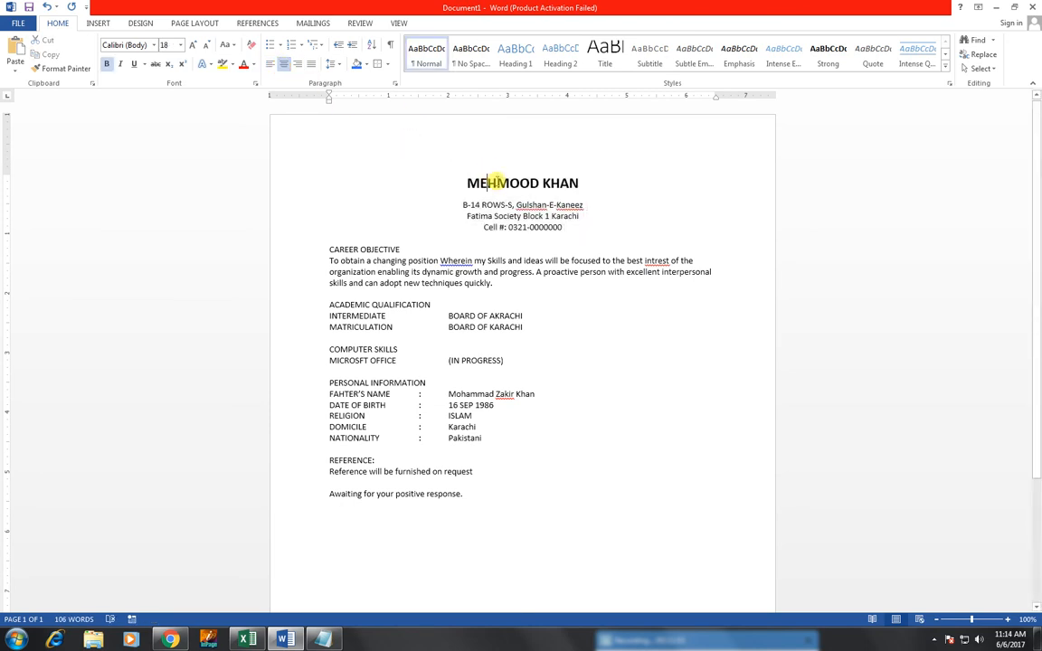
Step: Grow the address and cell number lines to 14 pt and the name heading to 20 pt
{"action": "left_click_drag", "start_coordinate": [462, 203], "coordinate": [550, 227]}
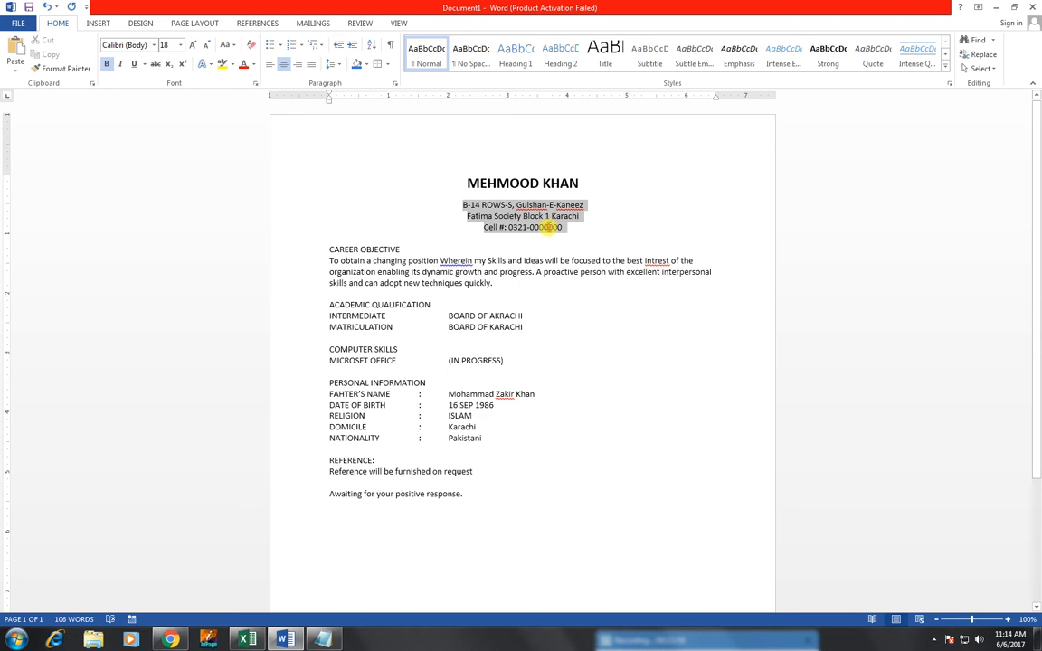
{"action": "left_click", "coordinate": [194, 47]}
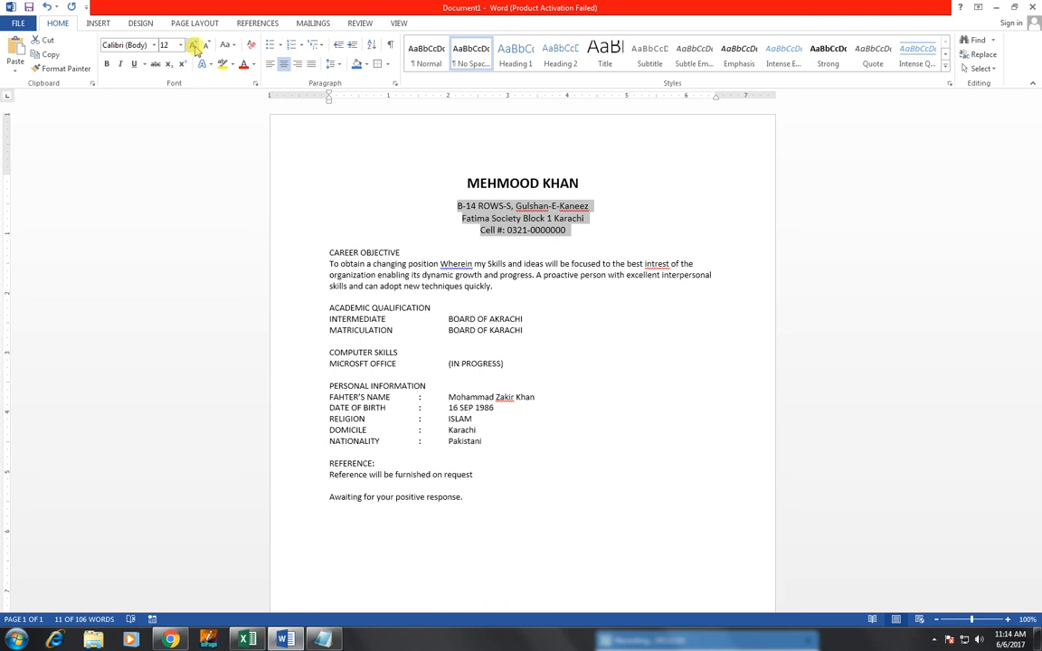
{"action": "left_click", "coordinate": [194, 47]}
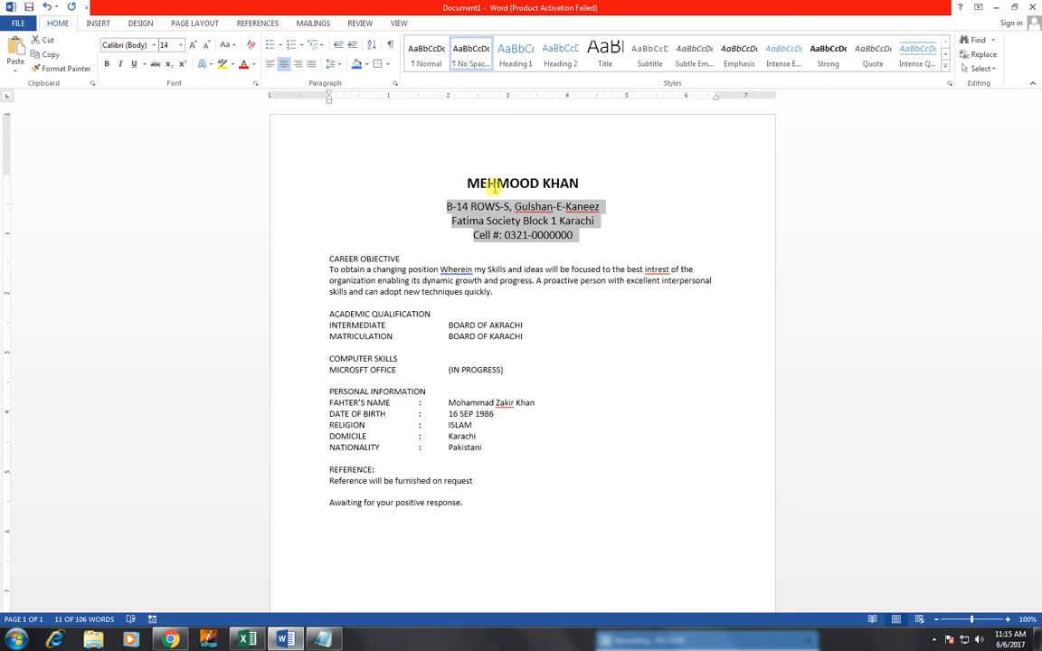
{"action": "left_click_drag", "start_coordinate": [467, 183], "coordinate": [592, 186]}
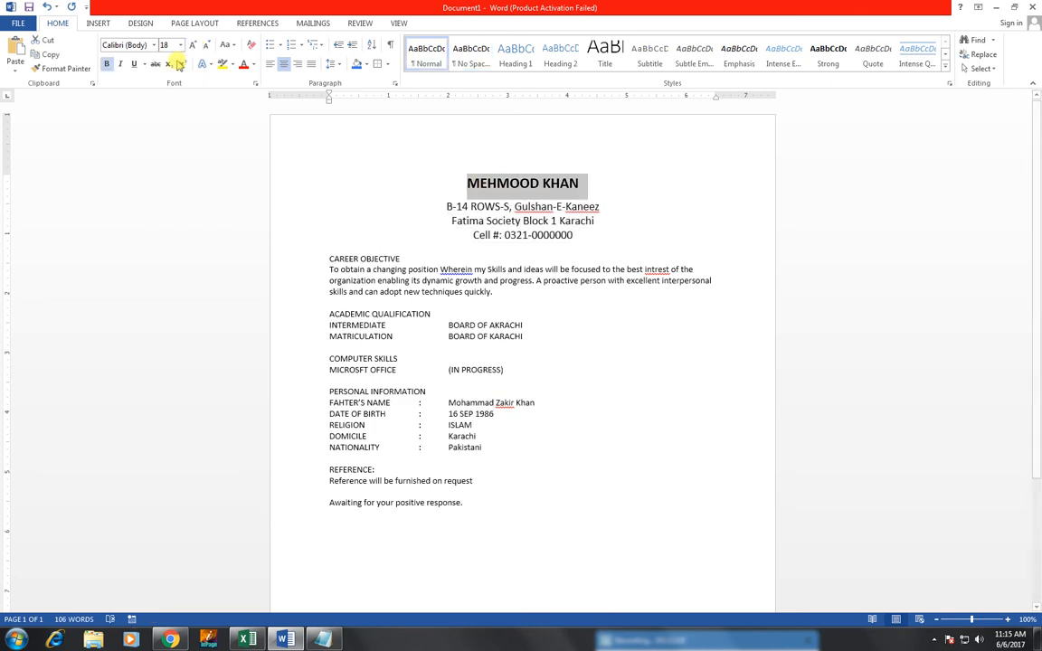
{"action": "left_click", "coordinate": [195, 47]}
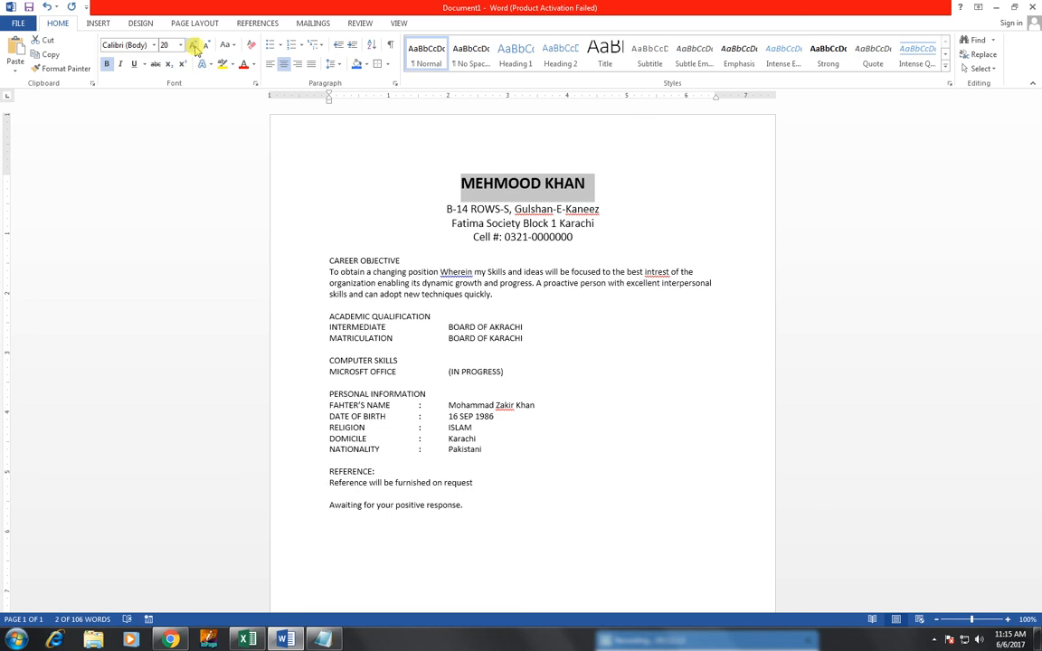
{"action": "left_click", "coordinate": [194, 47]}
{"action": "left_click", "coordinate": [559, 286]}
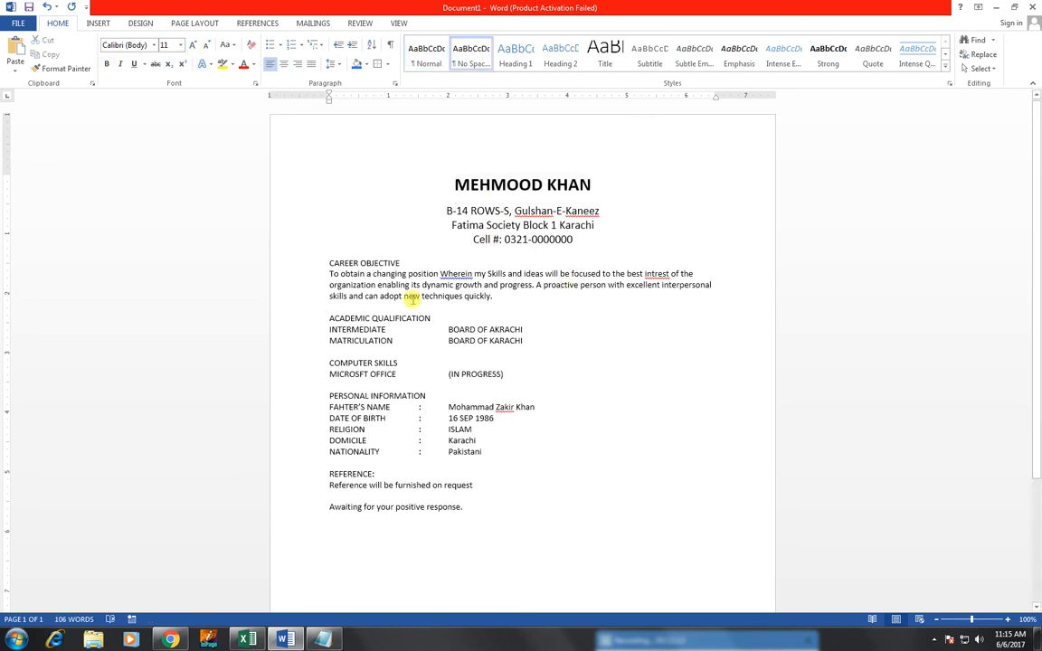
Step: Make the CAREER OBJECTIVE heading 20 pt, bold and underlined
{"action": "left_click_drag", "start_coordinate": [400, 263], "coordinate": [326, 262]}
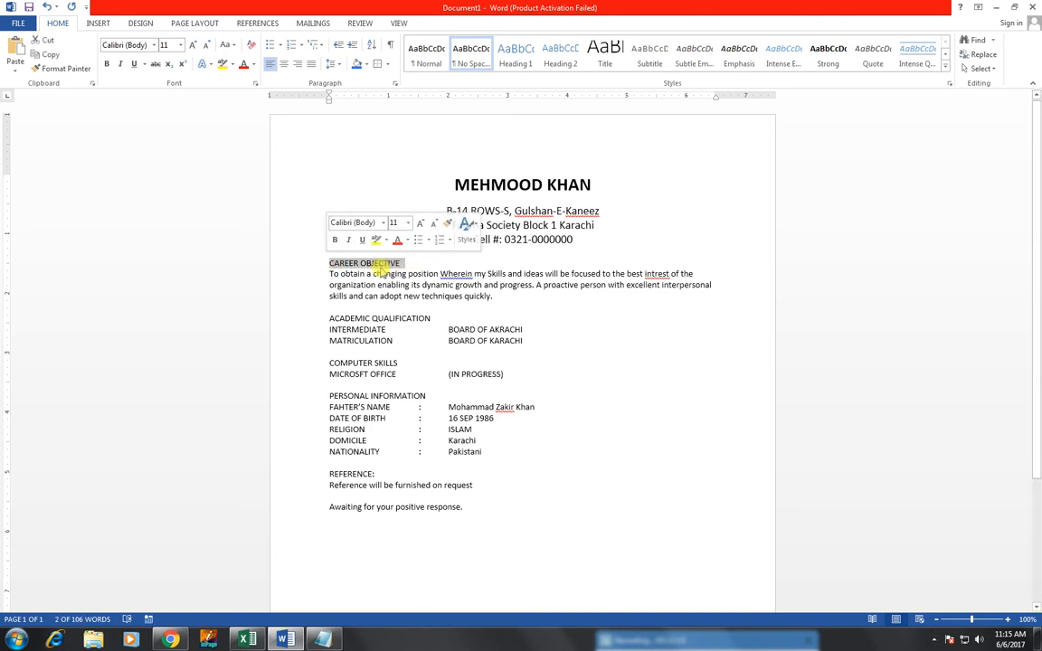
{"action": "left_click", "coordinate": [193, 46]}
{"action": "left_click", "coordinate": [192, 45]}
{"action": "left_click", "coordinate": [192, 45]}
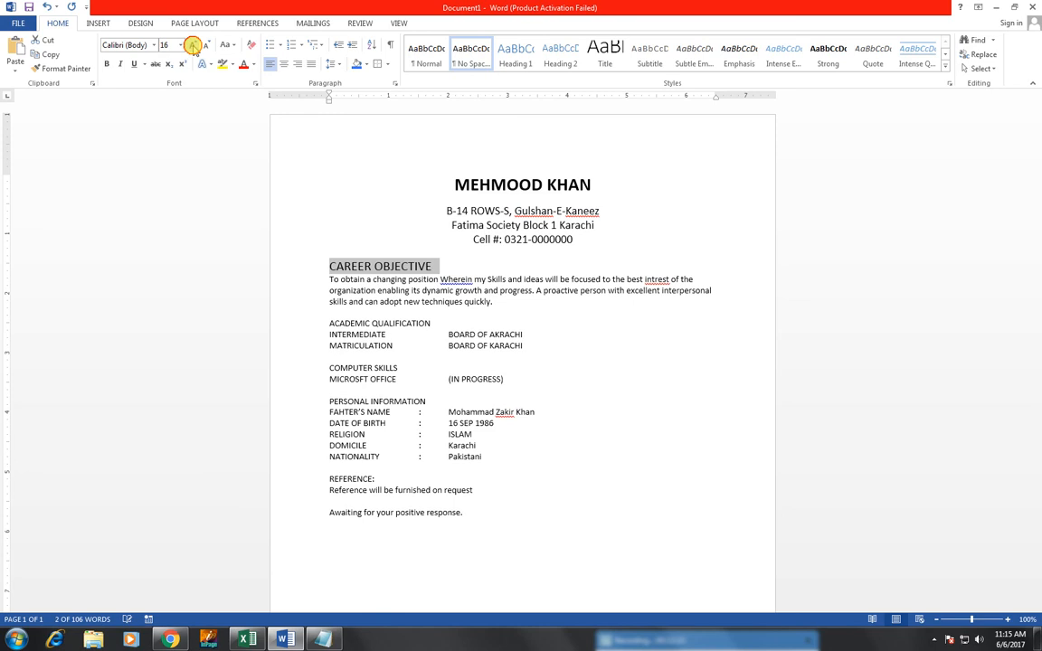
{"action": "left_click", "coordinate": [193, 46]}
{"action": "left_click", "coordinate": [192, 46]}
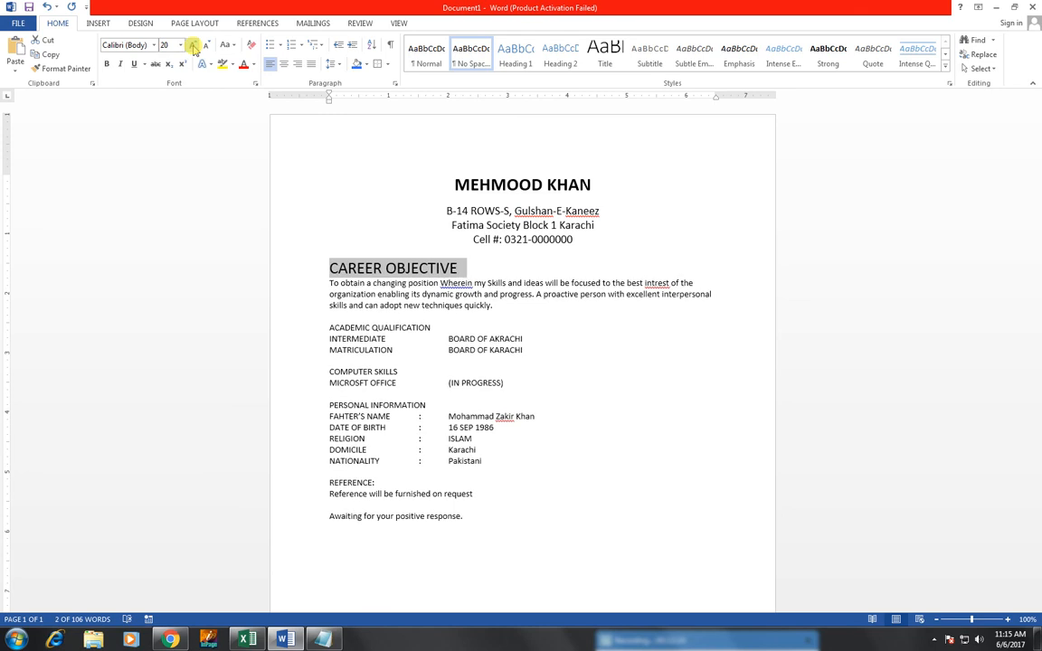
{"action": "left_click", "coordinate": [107, 65]}
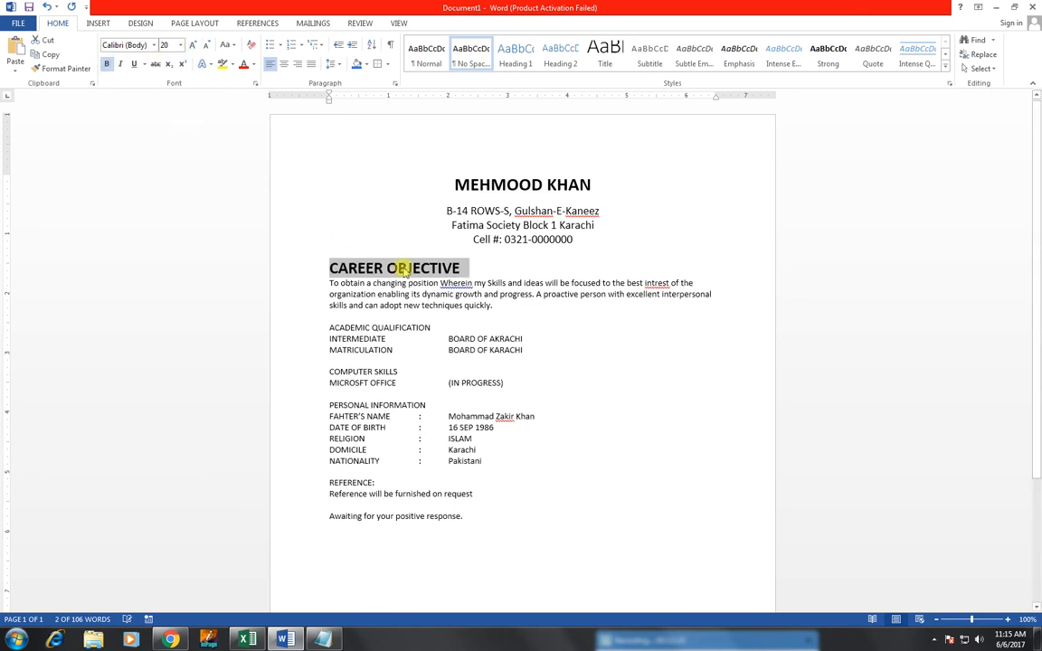
{"action": "left_click", "coordinate": [134, 65]}
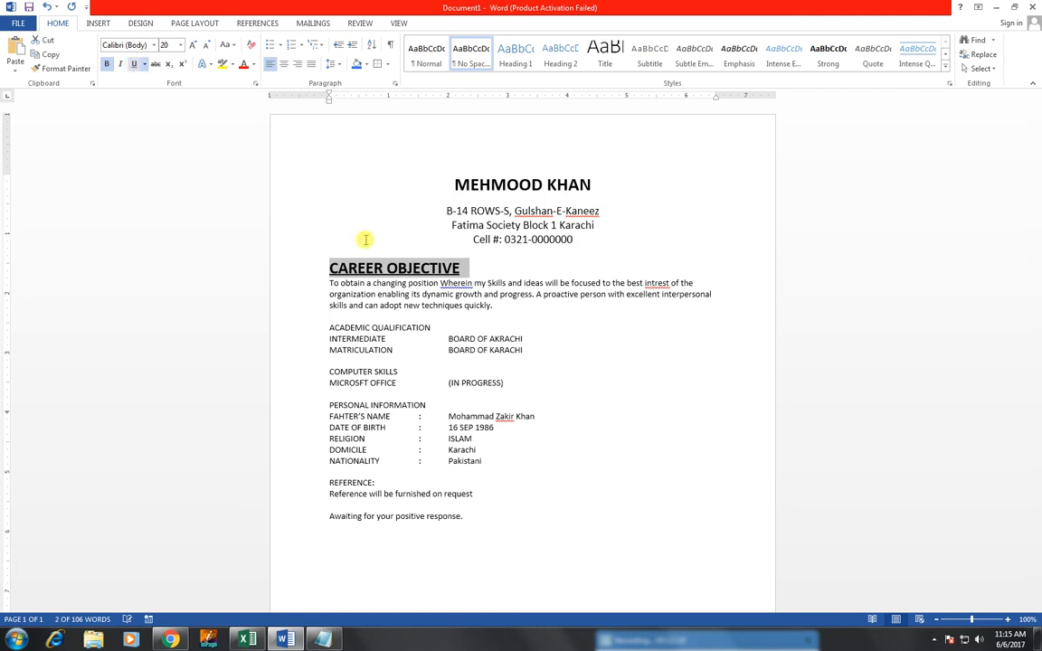
{"action": "left_click", "coordinate": [462, 264]}
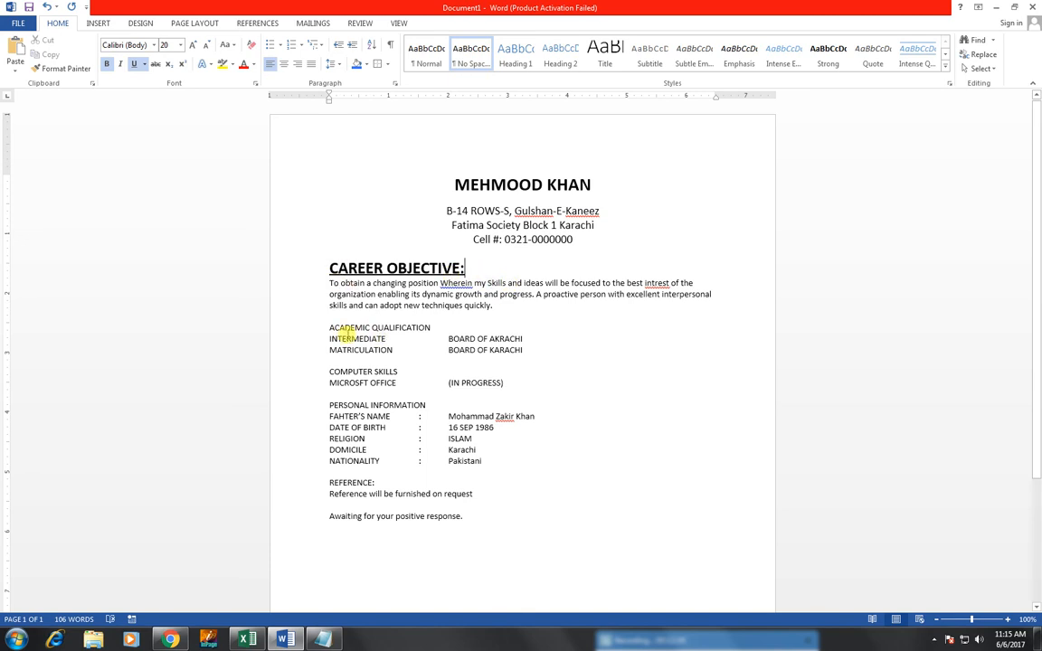
Step: Add a colon after the ACADEMIC QUALIFICATION heading
{"action": "left_click", "coordinate": [457, 339]}
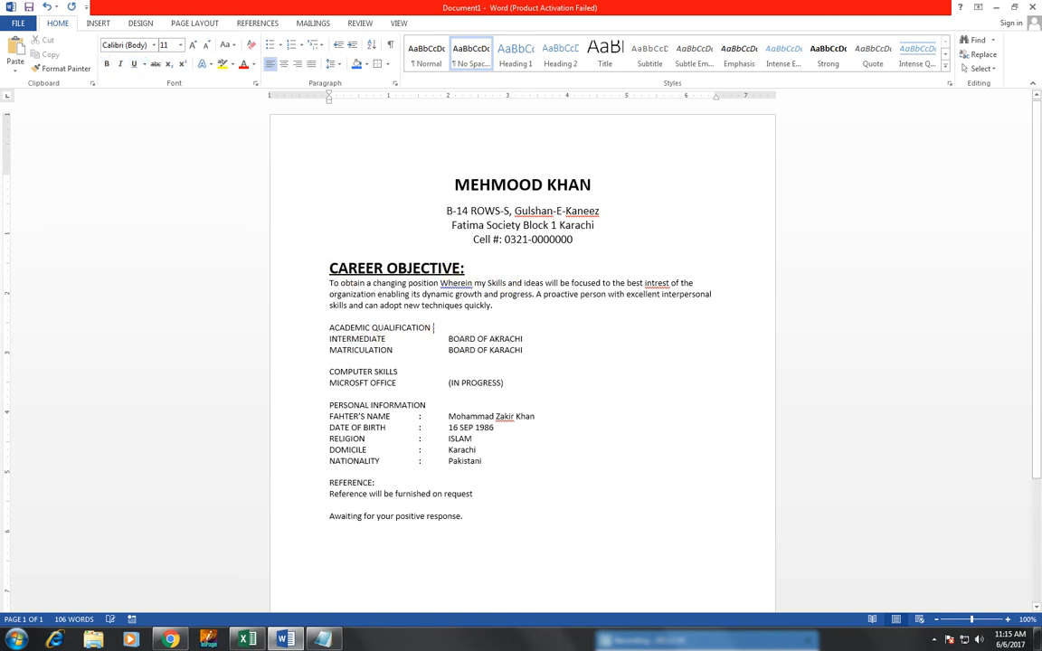
{"action": "type", "text": ":"}
{"action": "left_click", "coordinate": [431, 404]}
Step: Add a colon after PERSONAL INFORMATION and format-paint CAREER OBJECTIVE's style onto the other four headings
{"action": "type", "text": ":"}
{"action": "left_click_drag", "start_coordinate": [483, 265], "coordinate": [331, 271]}
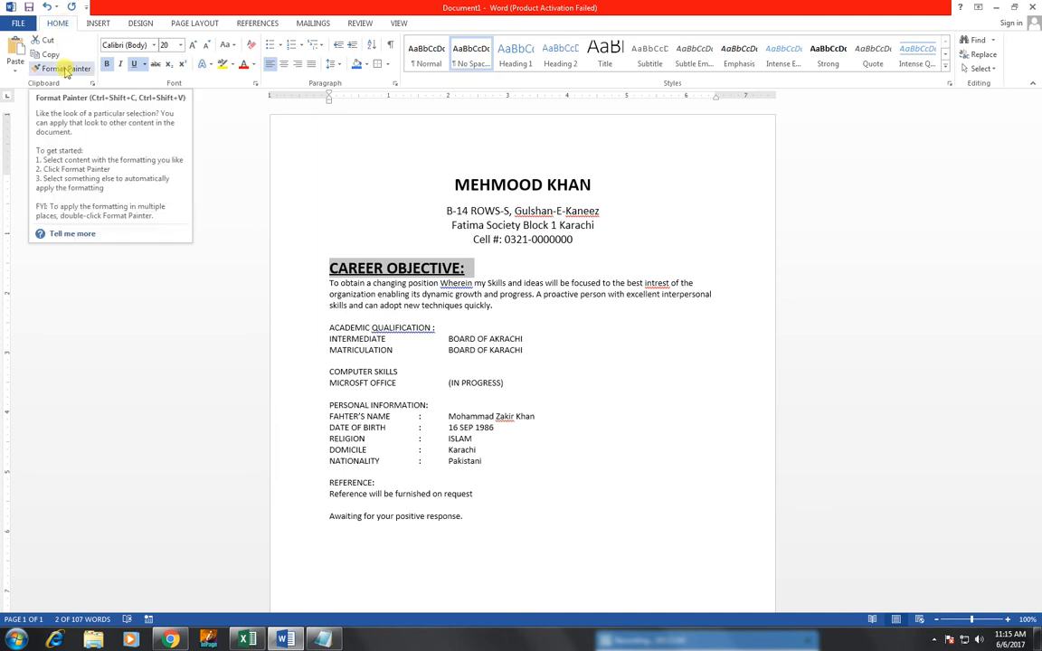
{"action": "left_click", "coordinate": [64, 69]}
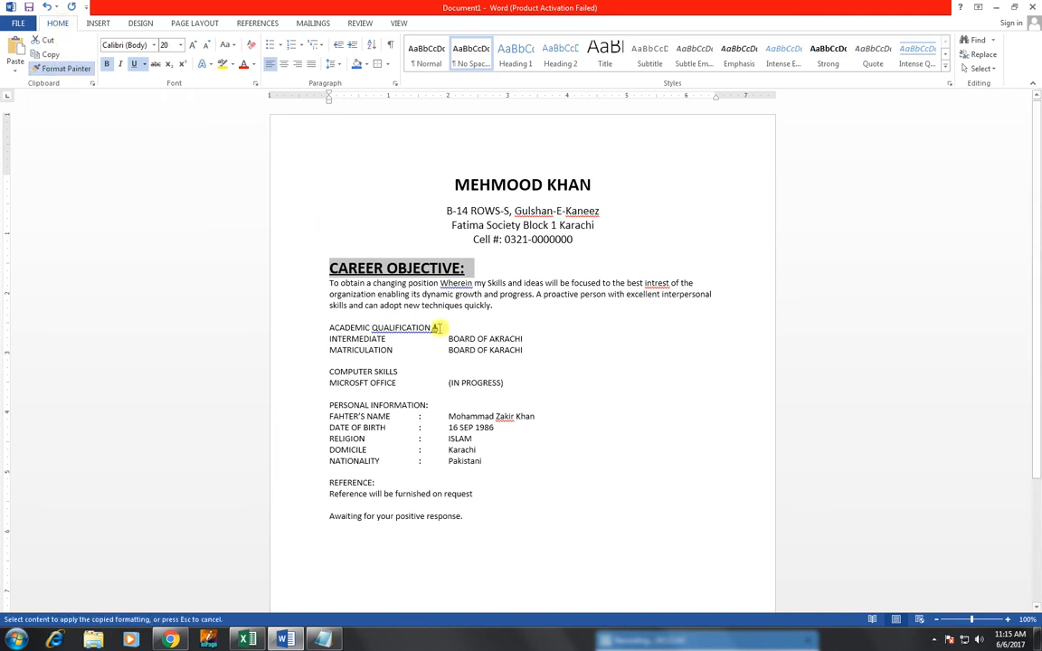
{"action": "left_click_drag", "start_coordinate": [393, 323], "coordinate": [331, 327]}
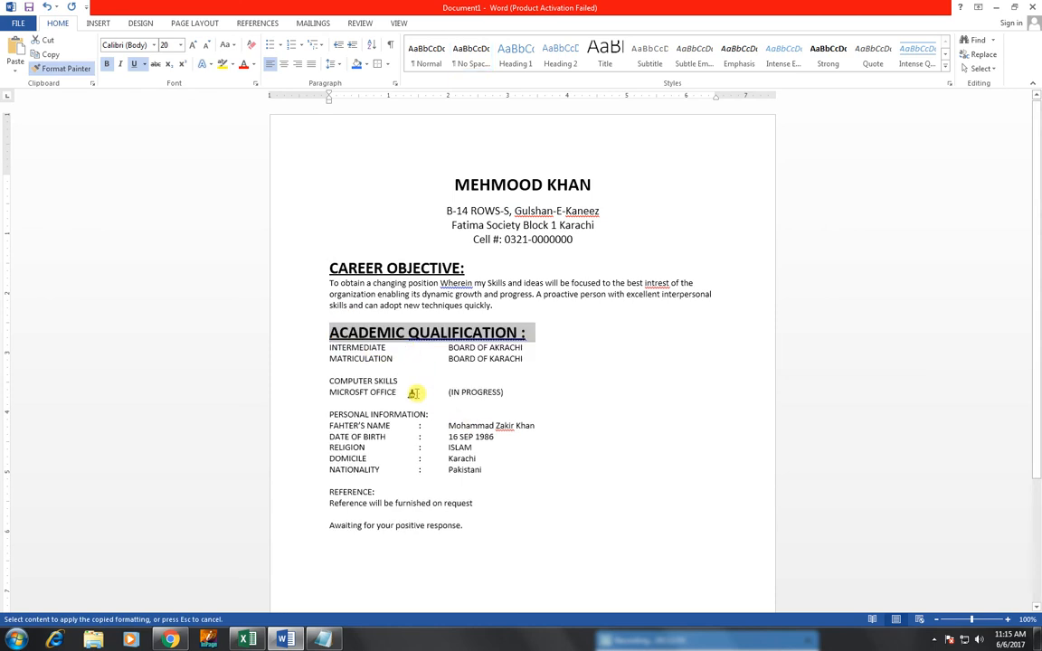
{"action": "left_click_drag", "start_coordinate": [401, 377], "coordinate": [325, 377]}
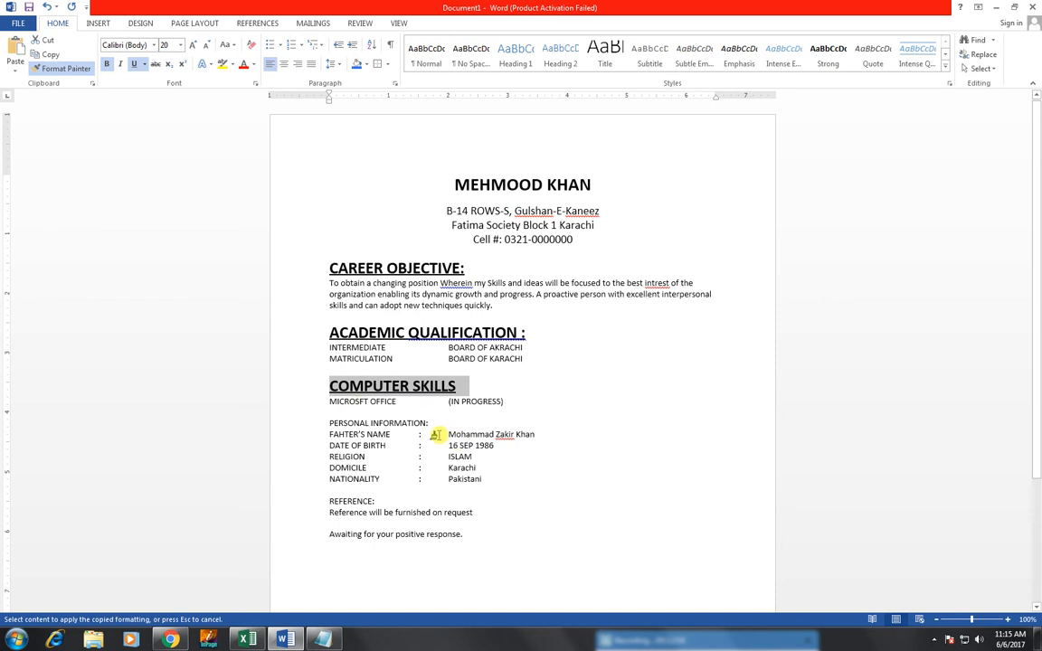
{"action": "left_click_drag", "start_coordinate": [435, 422], "coordinate": [328, 423]}
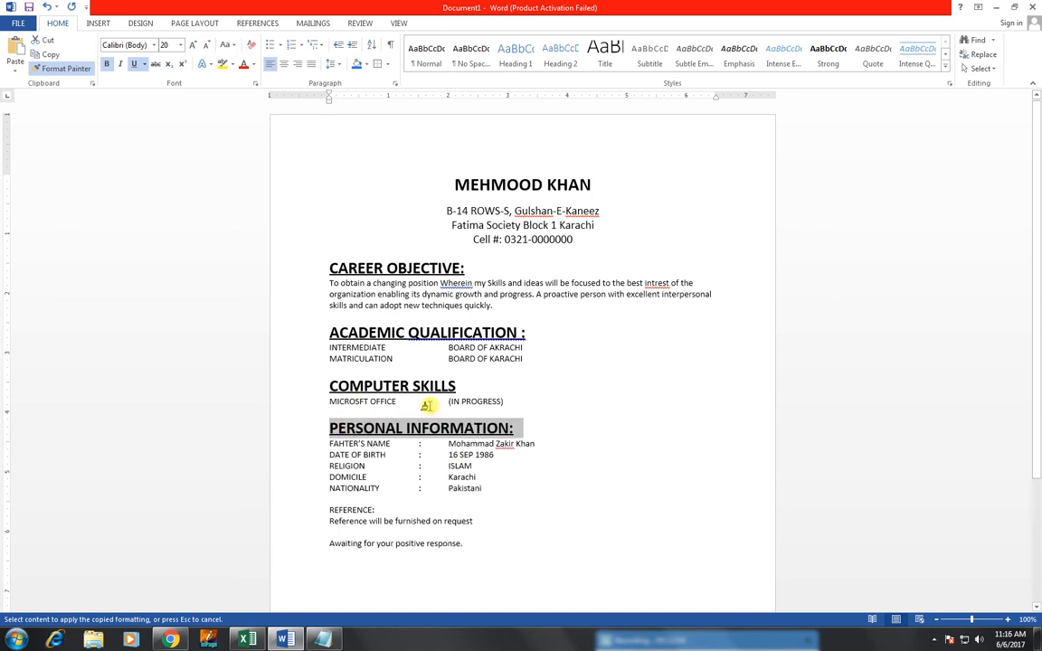
{"action": "left_click_drag", "start_coordinate": [351, 509], "coordinate": [322, 508]}
{"action": "scroll", "coordinate": [597, 434], "scroll_direction": "down", "scroll_amount": 3}
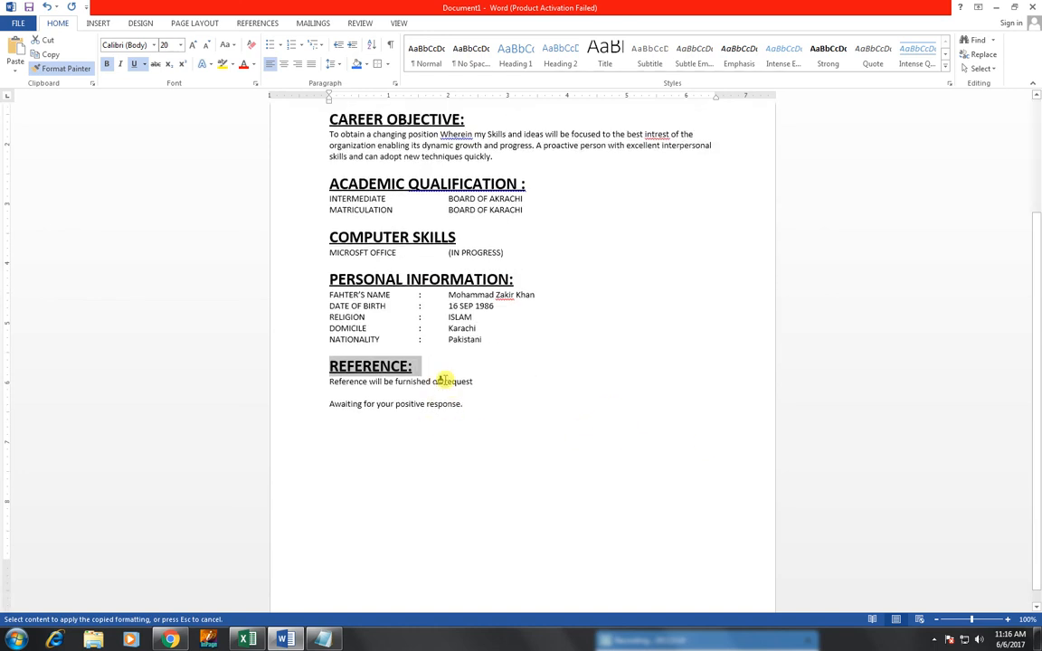
{"action": "scroll", "coordinate": [445, 359], "scroll_direction": "up", "scroll_amount": 1}
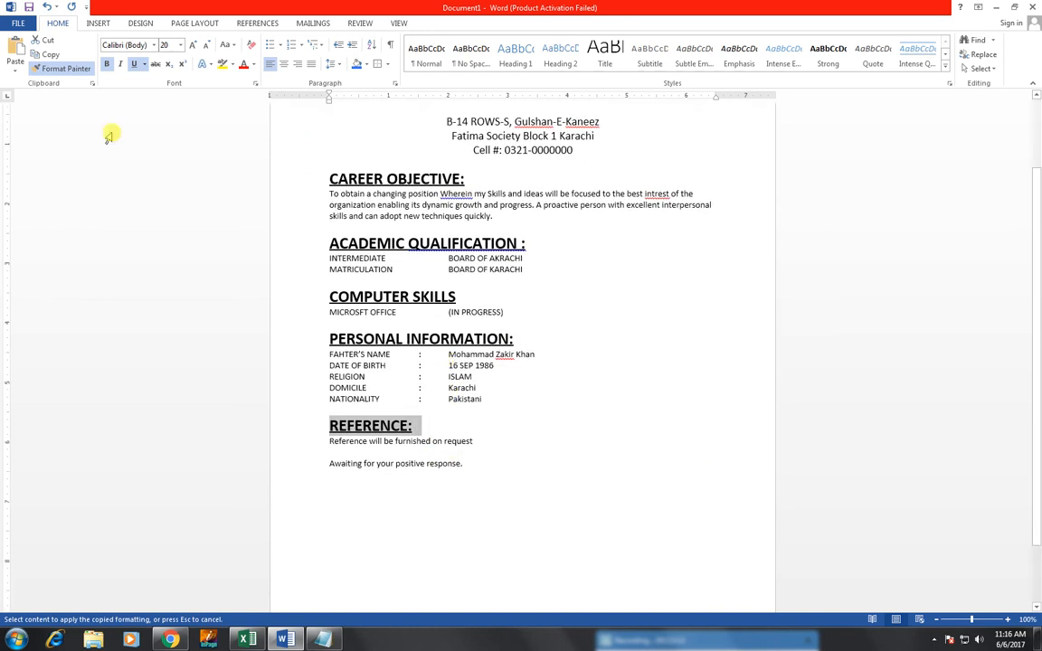
{"action": "left_click", "coordinate": [43, 68]}
{"action": "scroll", "coordinate": [367, 273], "scroll_direction": "up", "scroll_amount": 1}
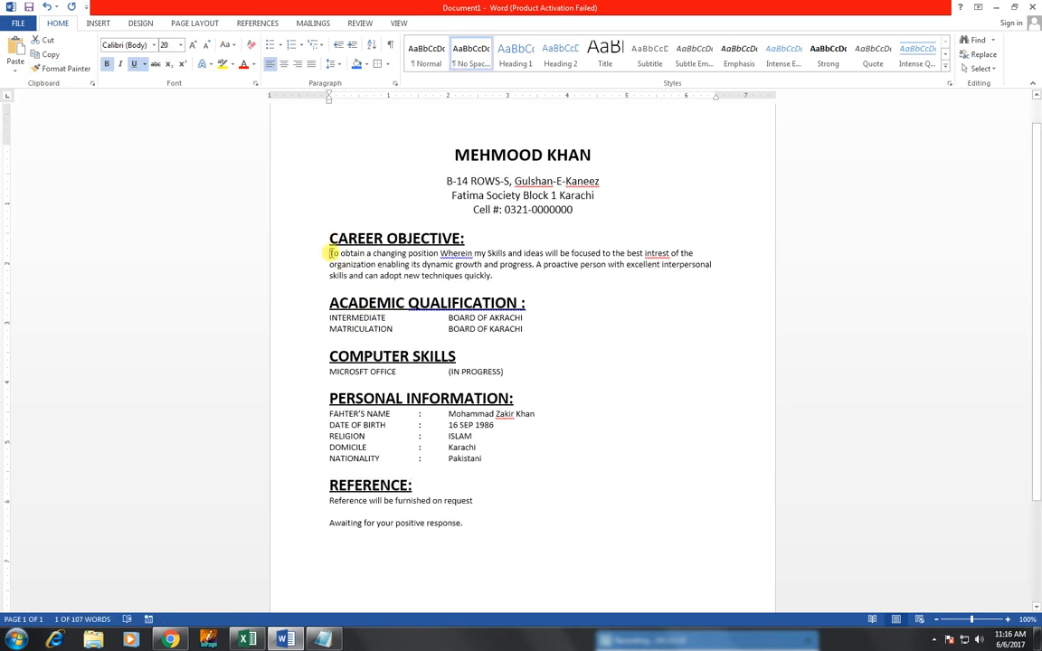
Step: Insert blank lines above the objective paragraph, INTERMEDIATE, MICROSFT OFFICE, FAHTER'S NAME and the reference sentence
{"action": "left_click", "coordinate": [331, 253]}
{"action": "key", "text": "Return"}
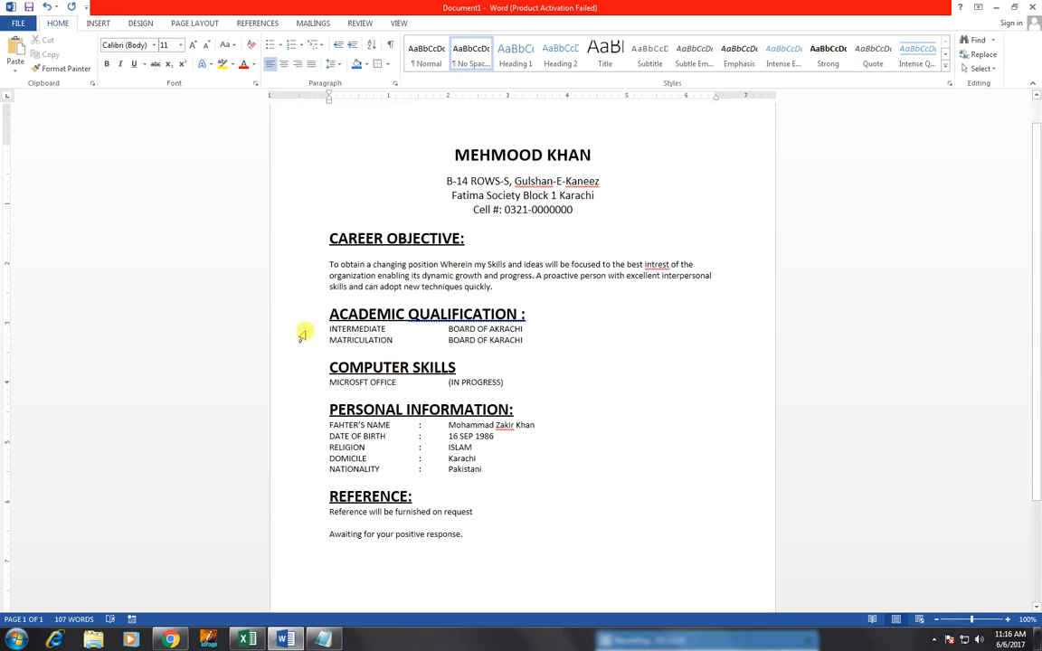
{"action": "left_click", "coordinate": [324, 326]}
{"action": "key", "text": "Return"}
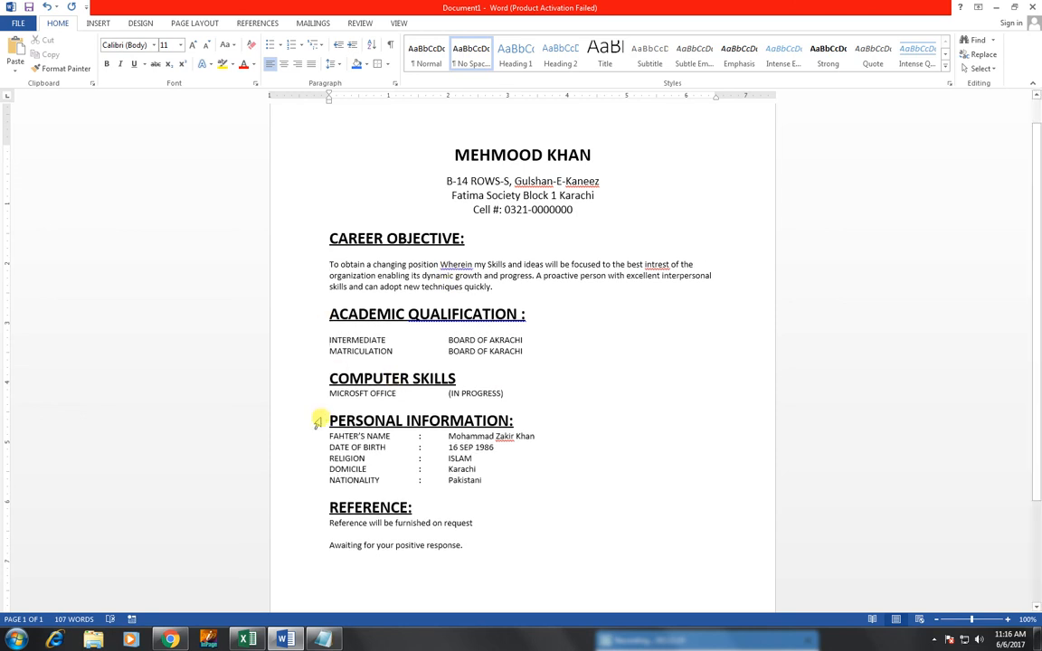
{"action": "key", "text": "Return"}
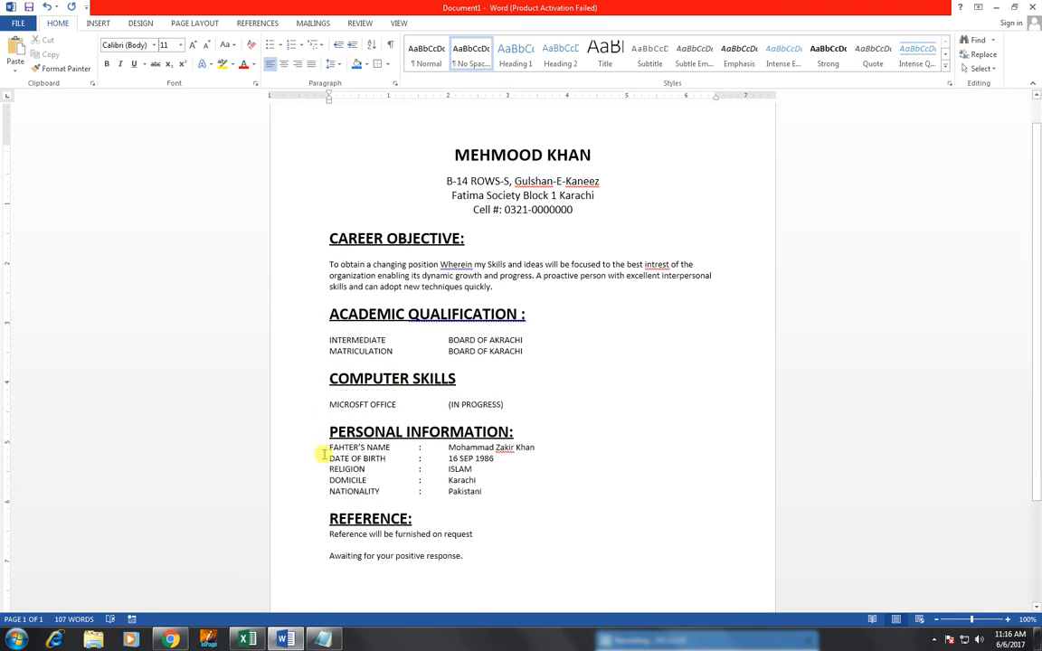
{"action": "left_click", "coordinate": [329, 447]}
{"action": "key", "text": "Return"}
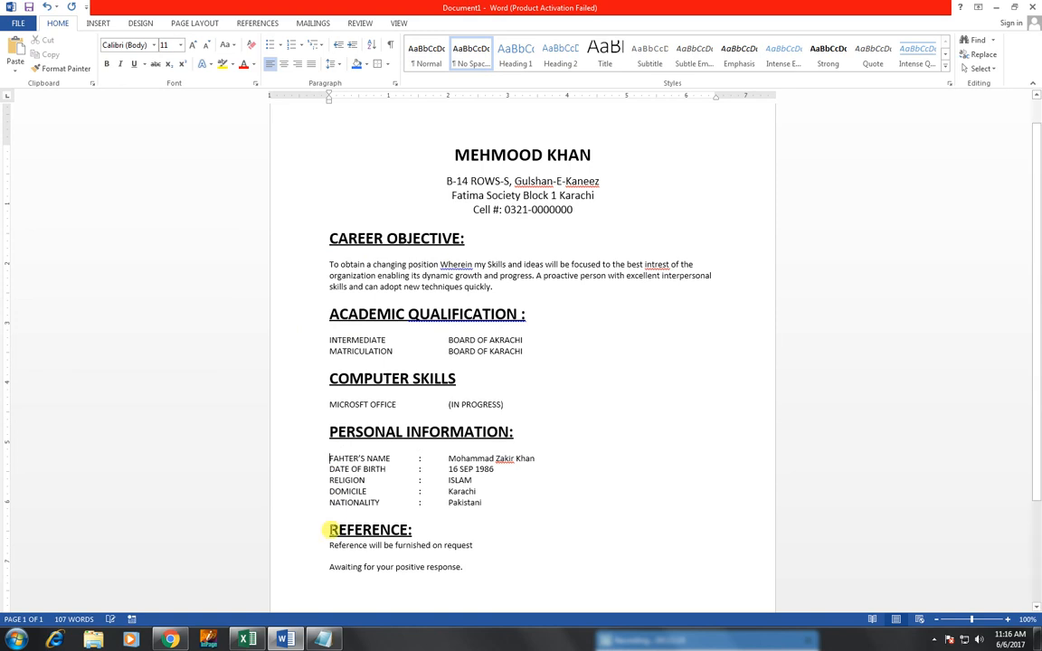
{"action": "left_click", "coordinate": [328, 545]}
{"action": "key", "text": "Return"}
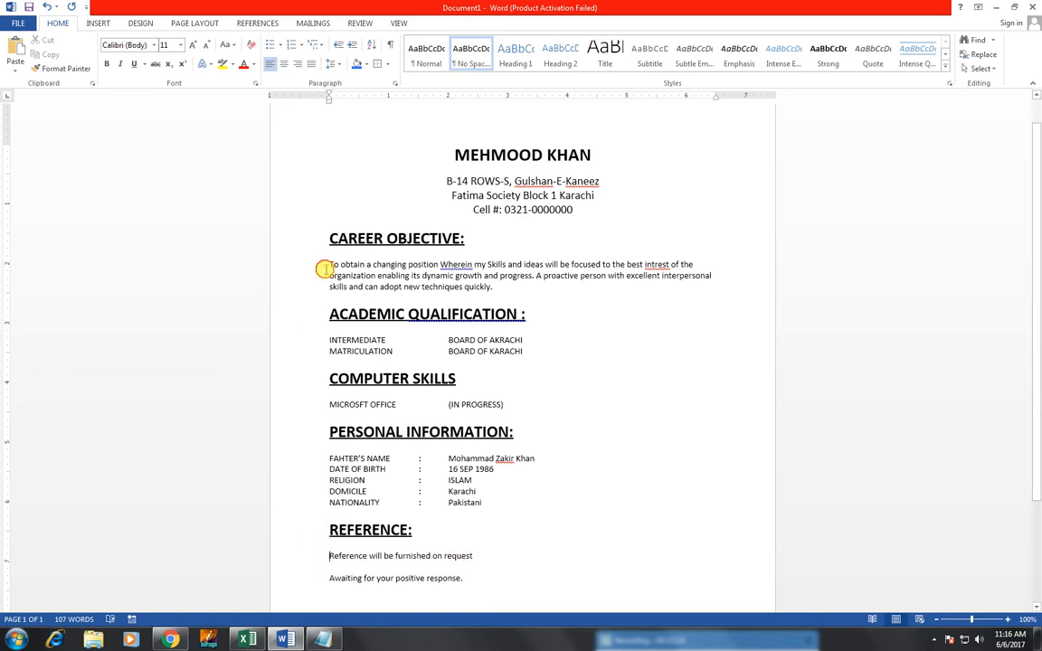
Step: Enlarge the career objective paragraph to 14 pt
{"action": "left_click_drag", "start_coordinate": [324, 269], "coordinate": [504, 286]}
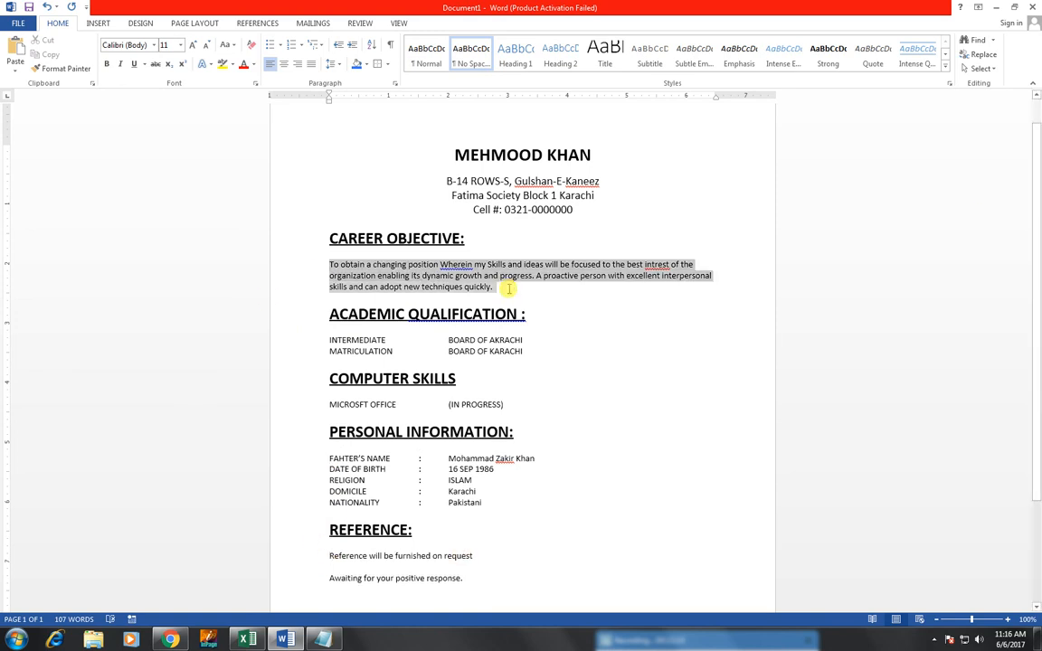
{"action": "left_click", "coordinate": [192, 47]}
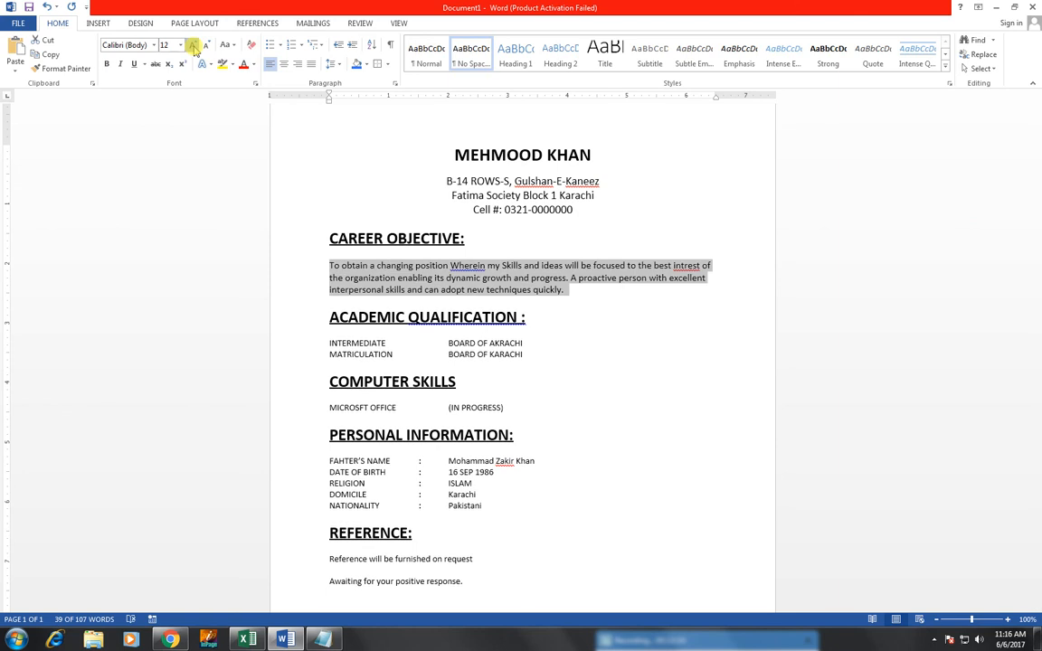
{"action": "left_click", "coordinate": [192, 47]}
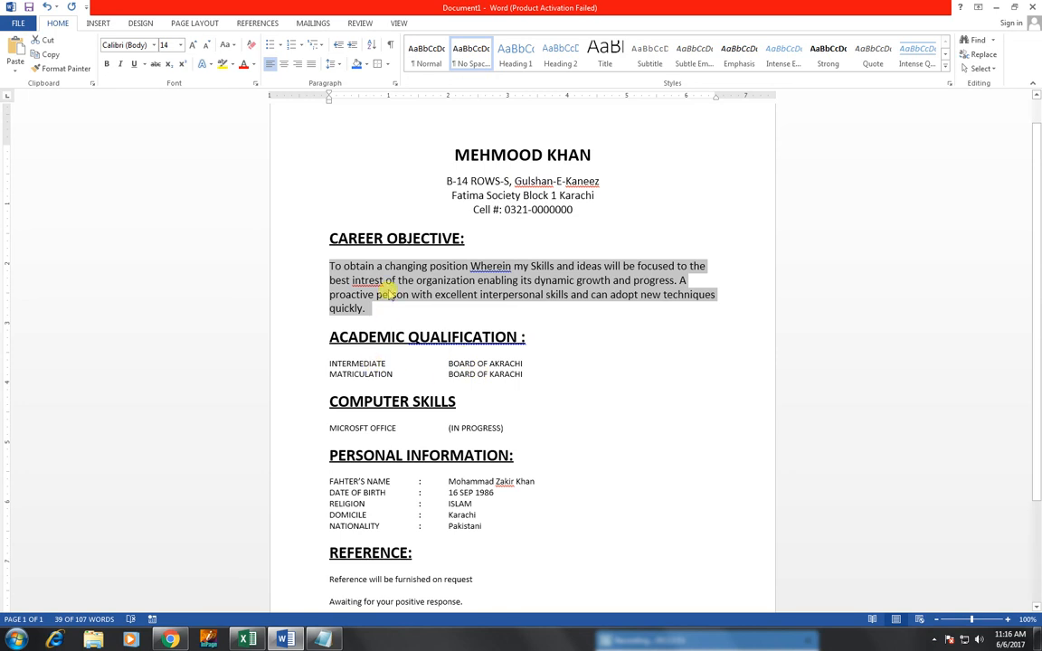
Step: Enlarge the INTERMEDIATE and MATRICULATION qualification lines to 14 pt
{"action": "left_click", "coordinate": [52, 70]}
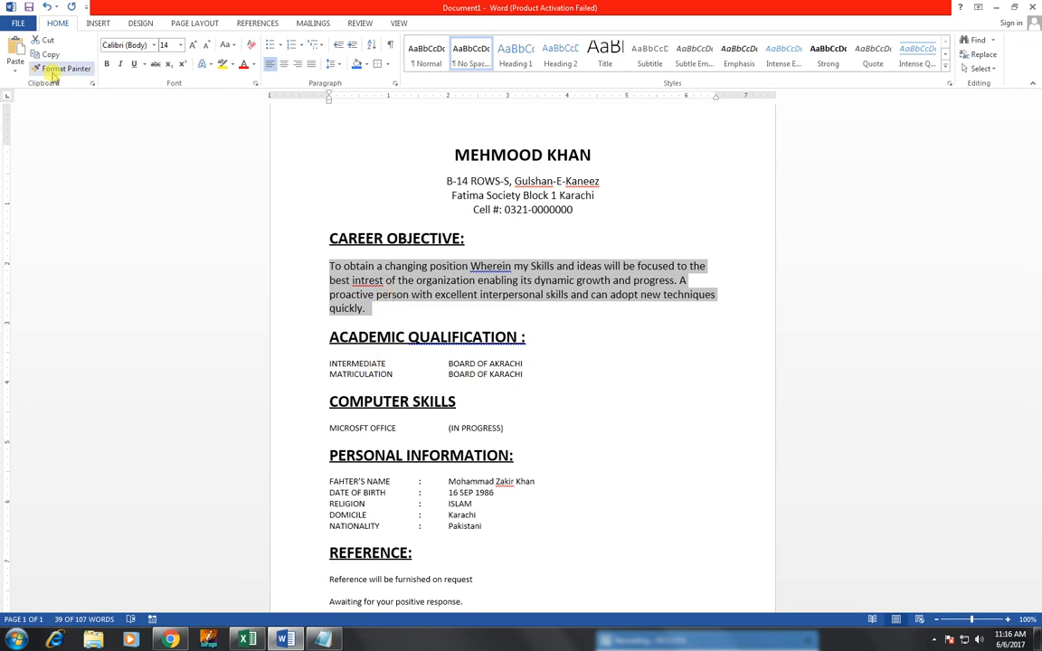
{"action": "left_click", "coordinate": [53, 73]}
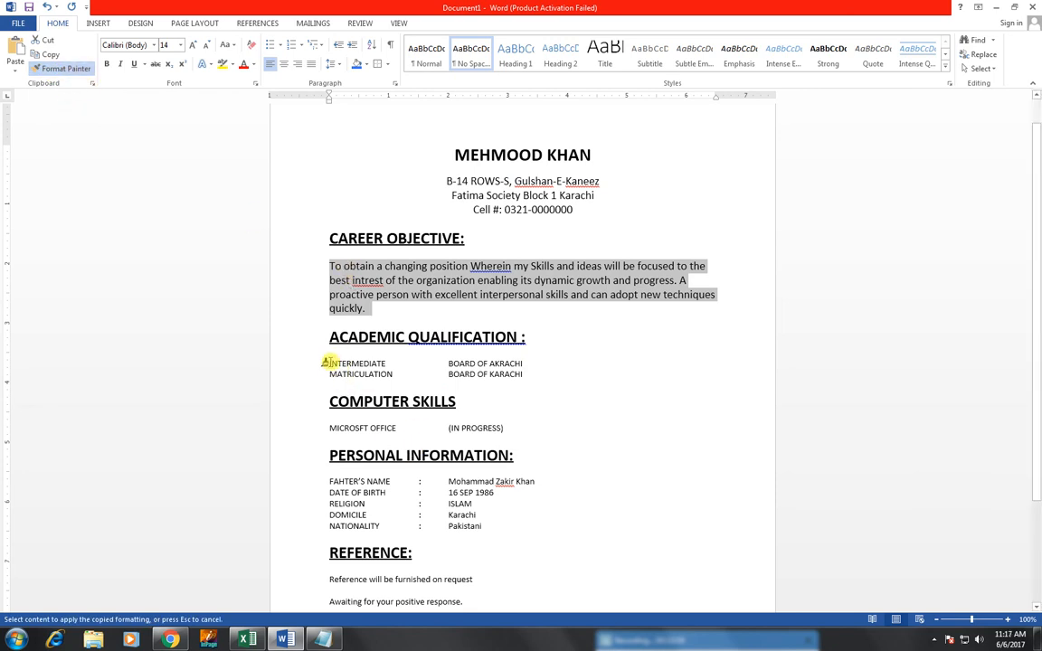
{"action": "left_click_drag", "start_coordinate": [328, 363], "coordinate": [543, 378]}
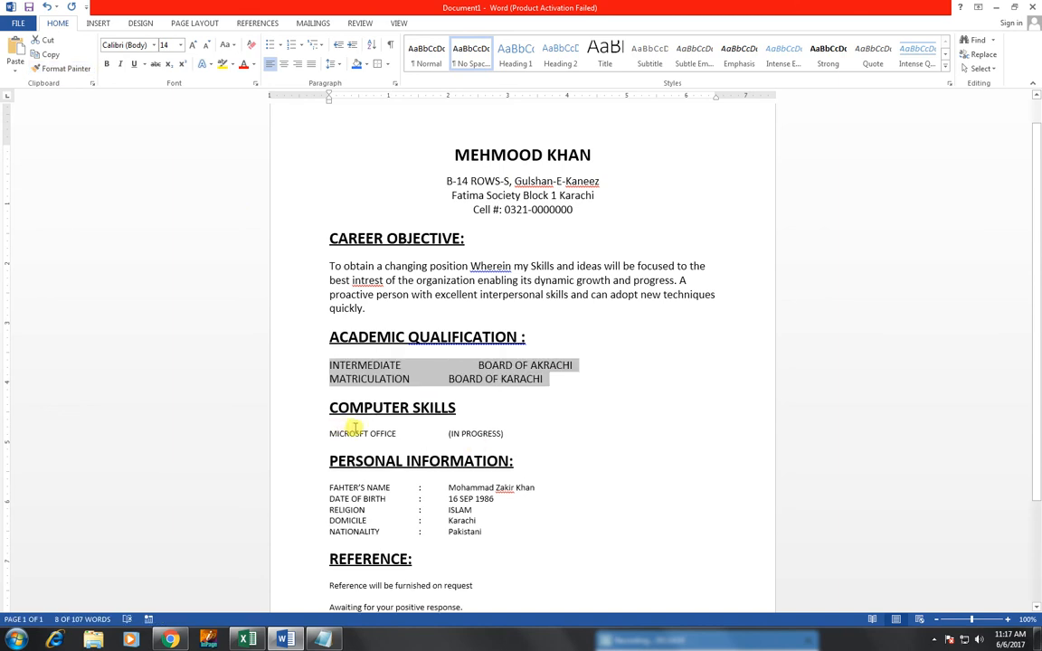
{"action": "left_click", "coordinate": [328, 433]}
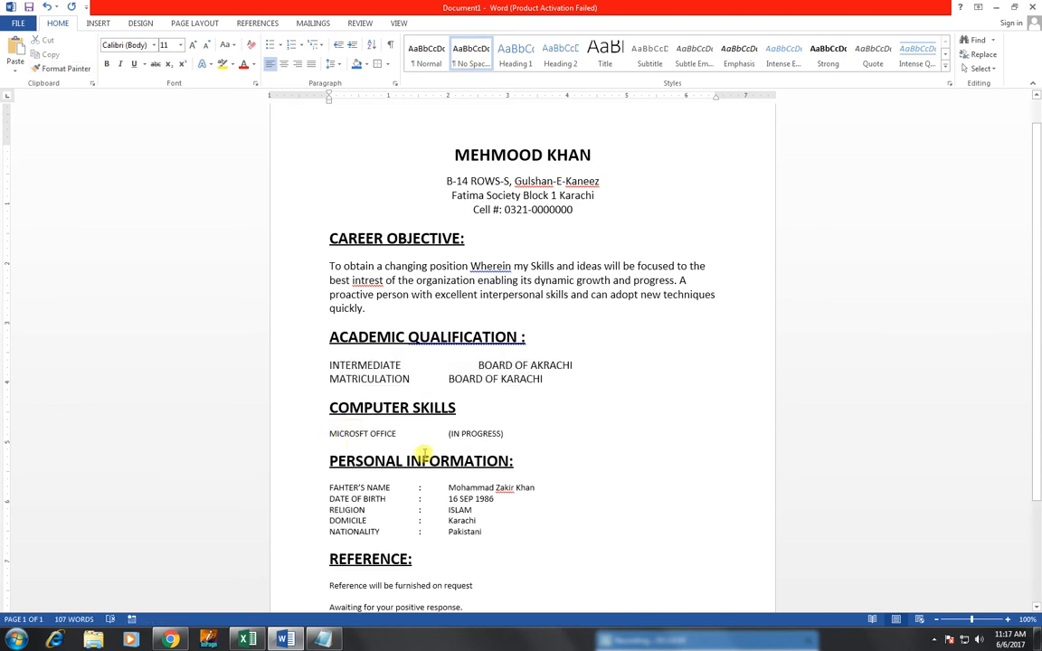
{"action": "key", "text": "ctrl+z"}
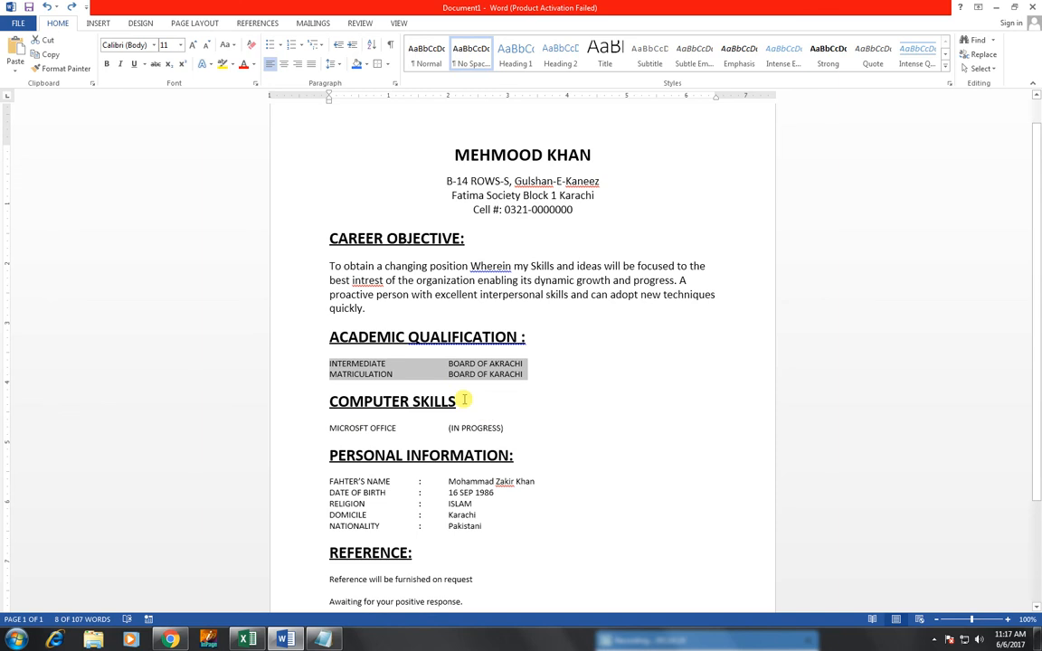
{"action": "left_click", "coordinate": [193, 47]}
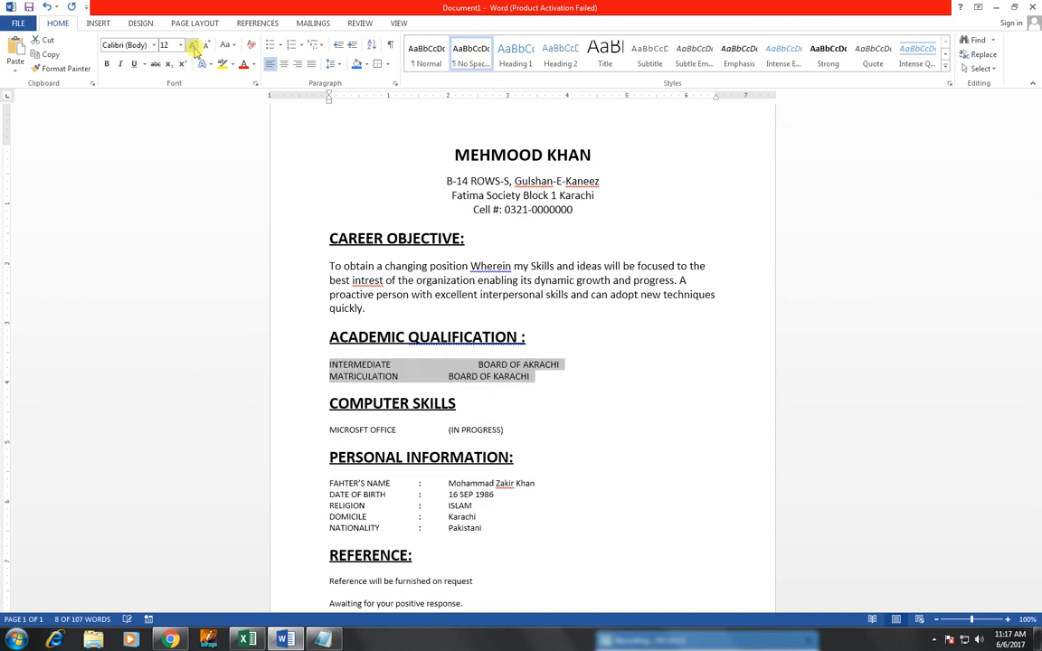
{"action": "left_click", "coordinate": [193, 47]}
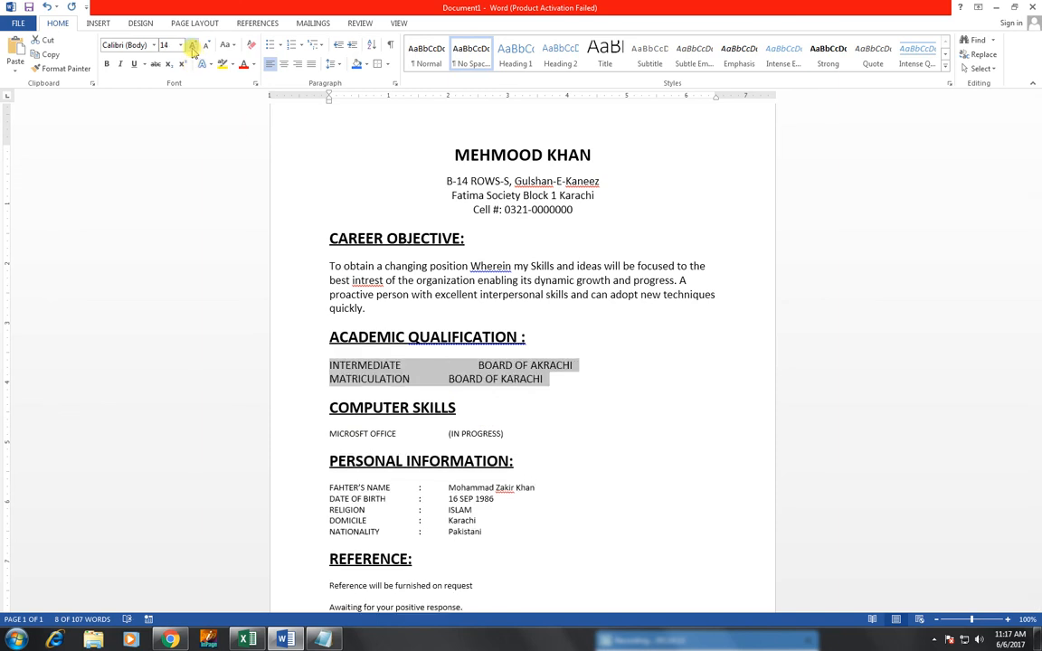
{"action": "left_click", "coordinate": [479, 355]}
Step: Remove the extra tab before BOARD OF AKRACHI and copy the 14 pt formatting to MICROSFT OFFICE
{"action": "left_click", "coordinate": [479, 365]}
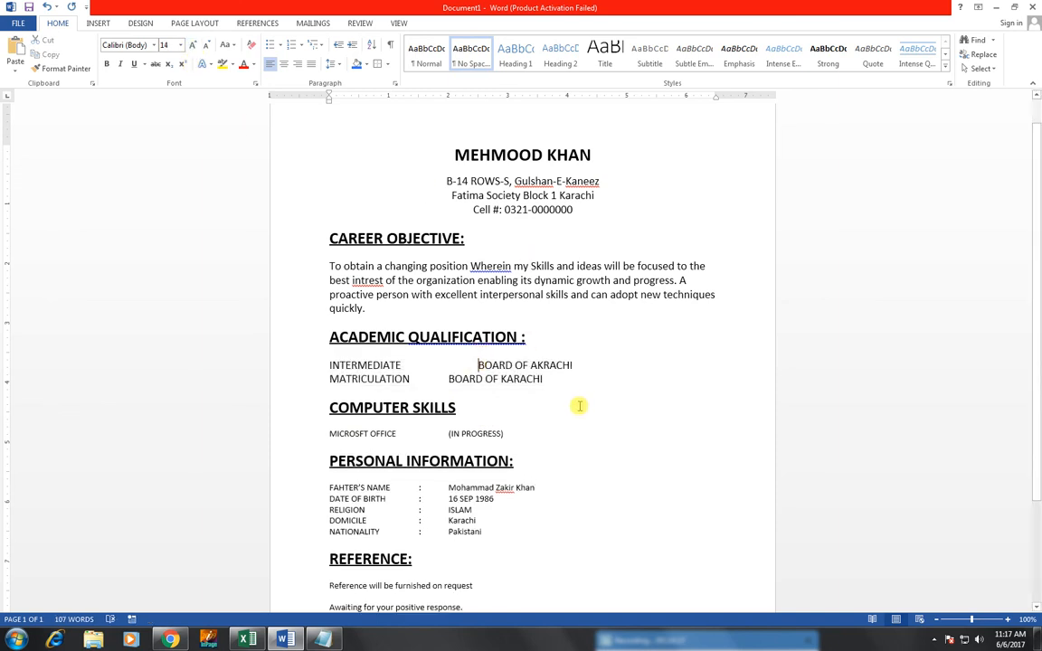
{"action": "key", "text": "BackSpace"}
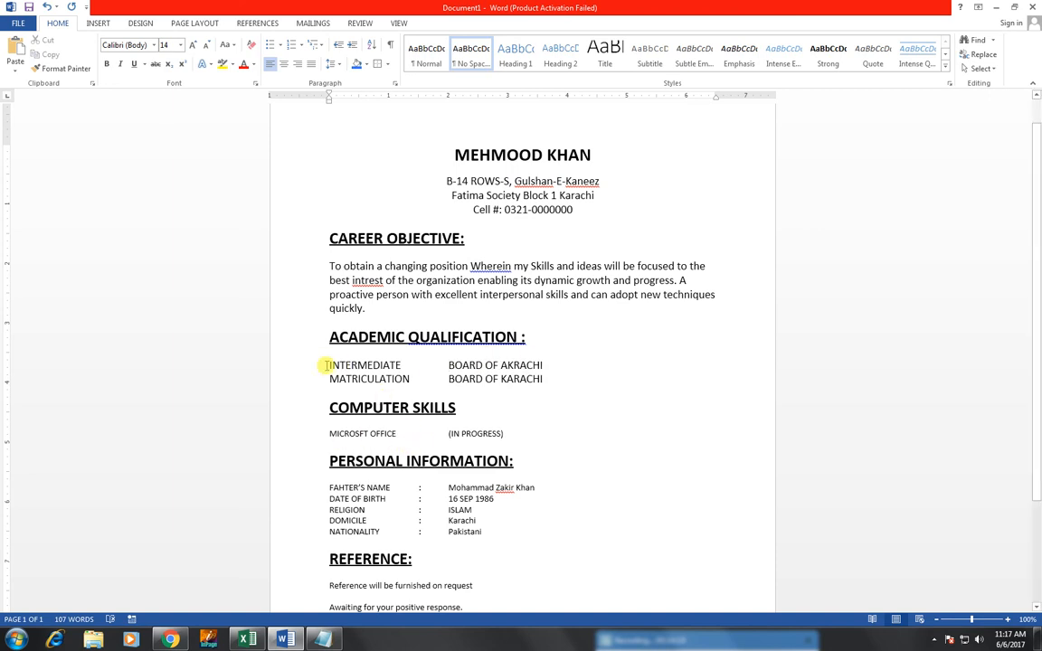
{"action": "left_click_drag", "start_coordinate": [328, 365], "coordinate": [533, 393]}
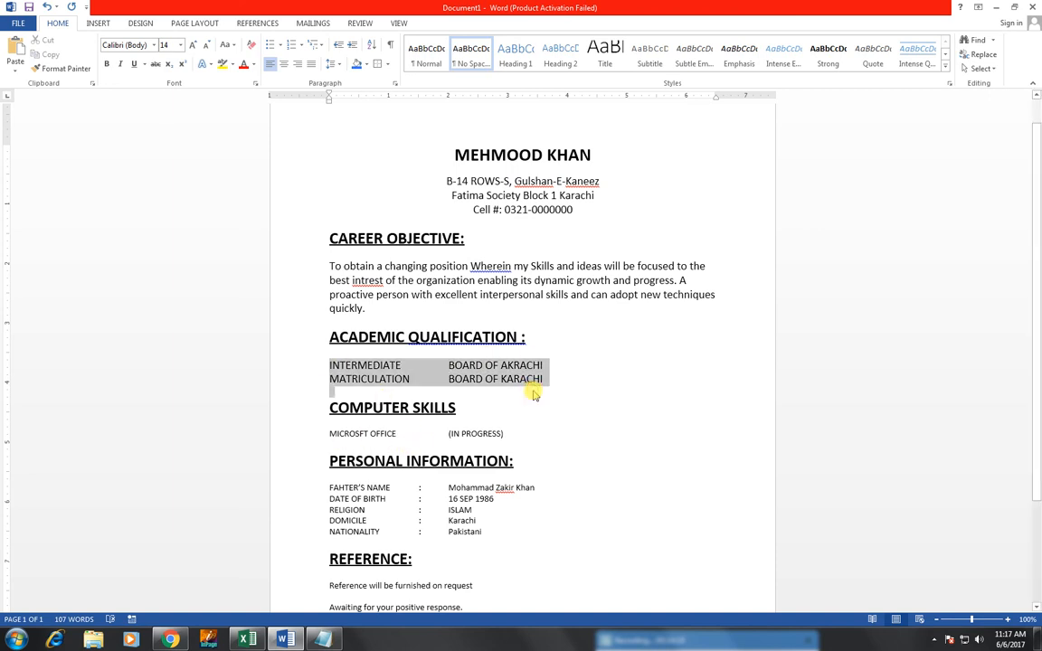
{"action": "left_click", "coordinate": [68, 69]}
{"action": "mouse_move", "coordinate": [329, 433]}
{"action": "left_mouse_down"}
{"action": "mouse_move", "coordinate": [471, 440]}
{"action": "mouse_move", "coordinate": [493, 471]}
{"action": "mouse_move", "coordinate": [366, 468]}
{"action": "left_mouse_up"}
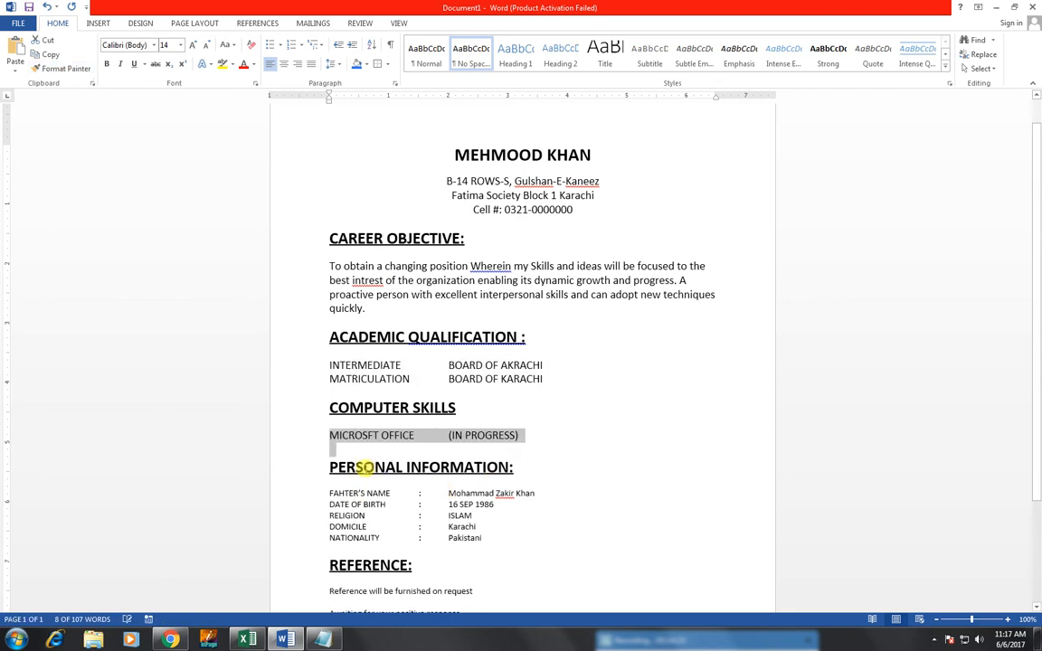
Step: Apply 14 pt to the personal information lines and delete extra tabs on DATE OF BIRTH and NATIONALITY
{"action": "left_click", "coordinate": [63, 68]}
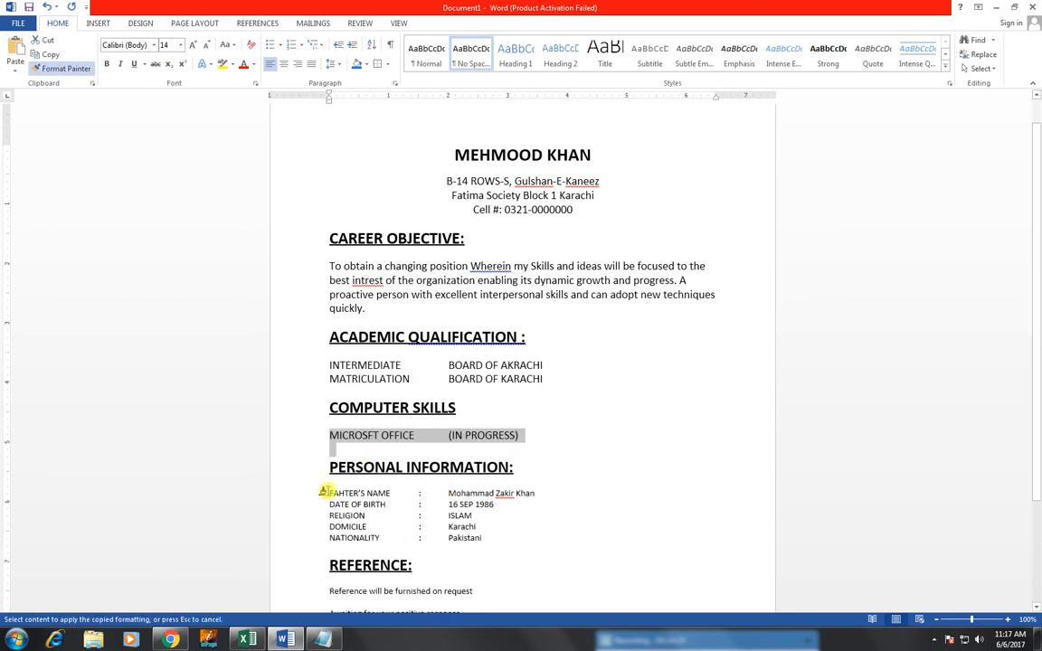
{"action": "mouse_move", "coordinate": [323, 492]}
{"action": "left_mouse_down"}
{"action": "mouse_move", "coordinate": [486, 526]}
{"action": "mouse_move", "coordinate": [517, 551]}
{"action": "left_mouse_up"}
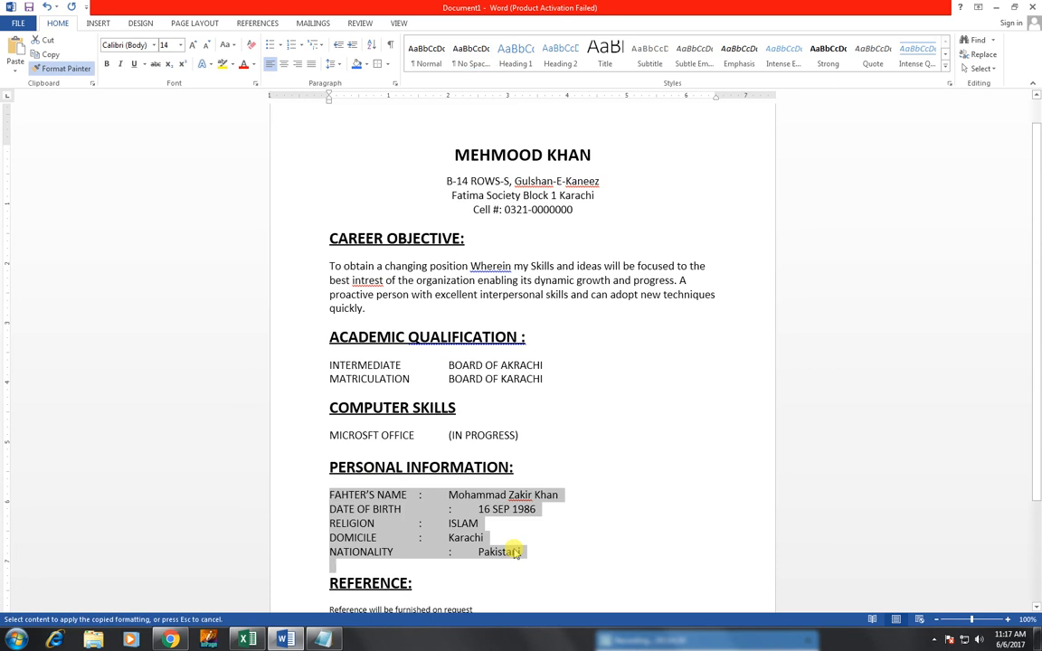
{"action": "left_click", "coordinate": [438, 508]}
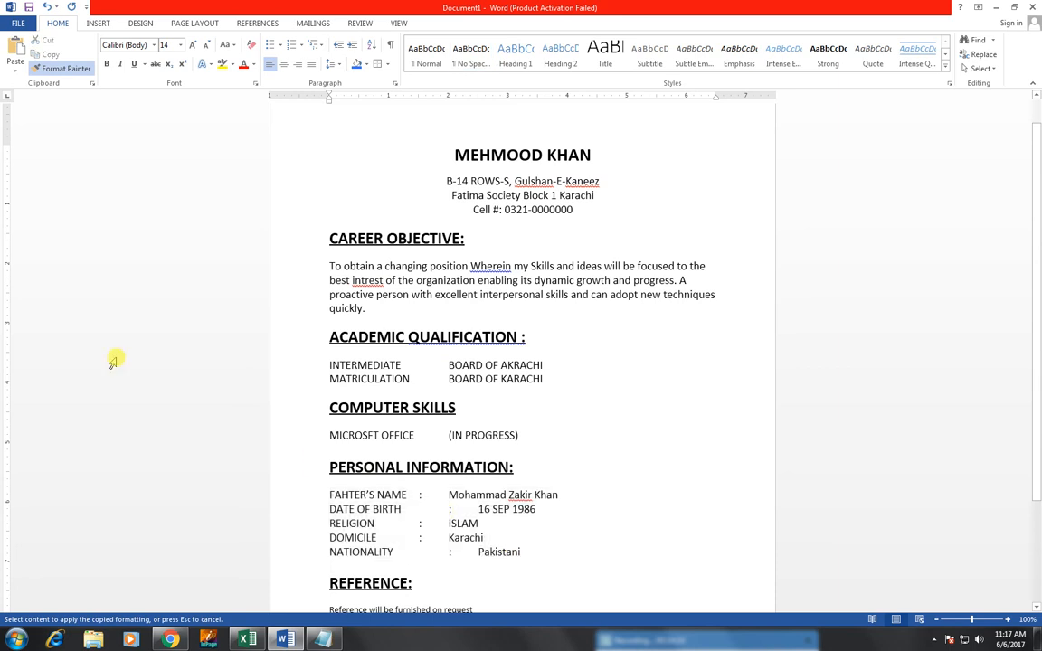
{"action": "left_click", "coordinate": [49, 69]}
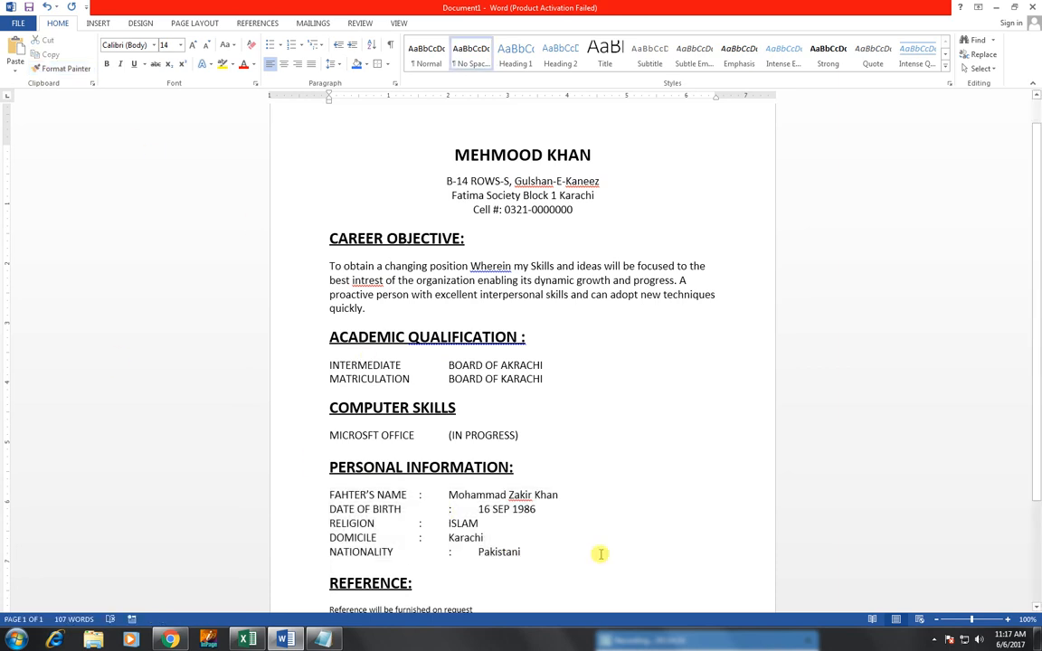
{"action": "key", "text": "BackSpace"}
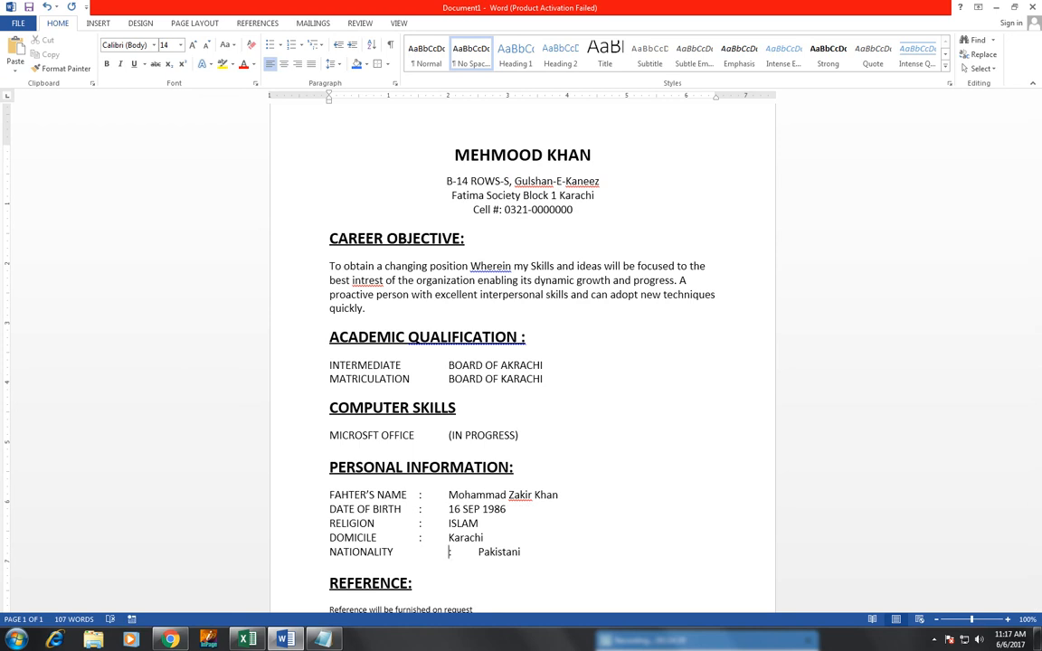
{"action": "left_click", "coordinate": [450, 552]}
{"action": "key", "text": "BackSpace"}
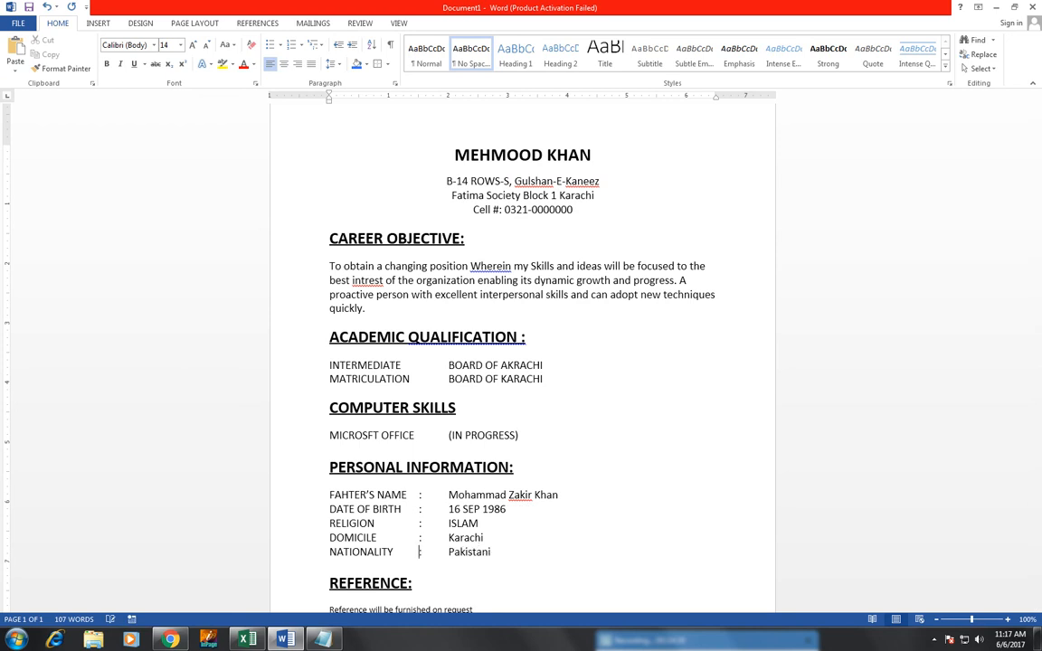
Step: Enlarge the reference sentence and closing line to 14 pt
{"action": "scroll", "coordinate": [399, 550], "scroll_direction": "down", "scroll_amount": 3}
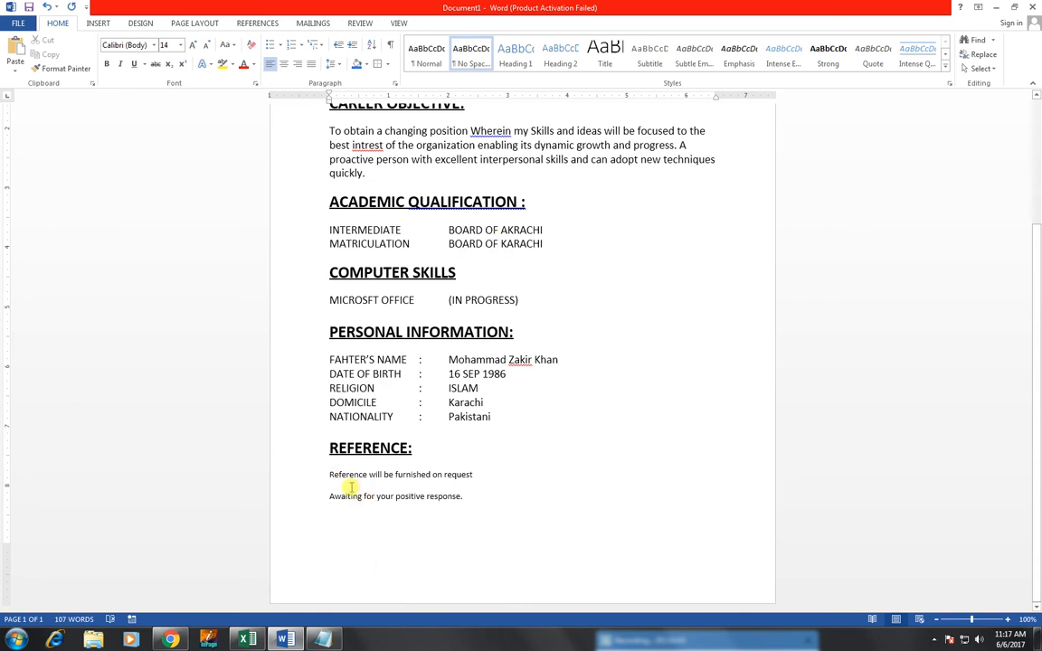
{"action": "left_click_drag", "start_coordinate": [328, 472], "coordinate": [488, 501]}
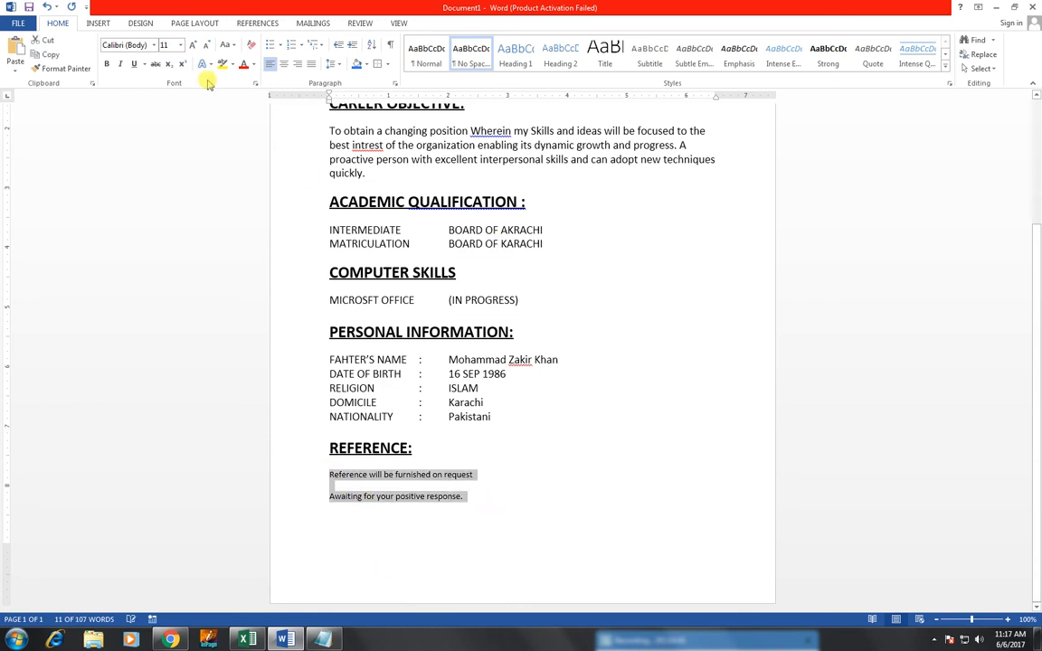
{"action": "left_click", "coordinate": [193, 45]}
{"action": "left_click", "coordinate": [193, 46]}
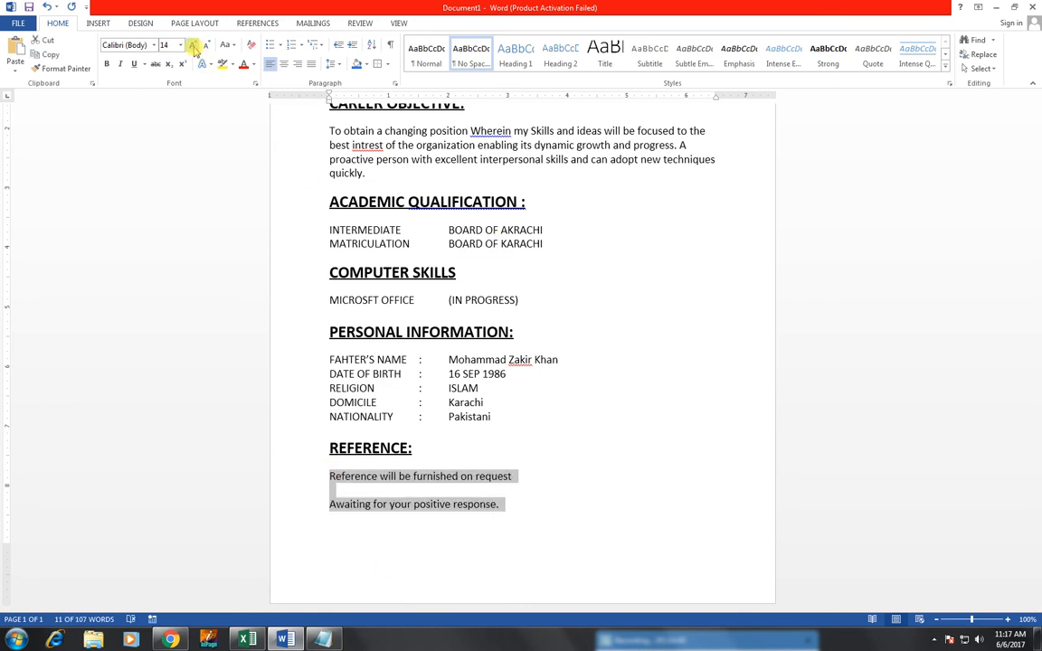
{"action": "left_click", "coordinate": [600, 403]}
{"action": "scroll", "coordinate": [602, 404], "scroll_direction": "up", "scroll_amount": 2}
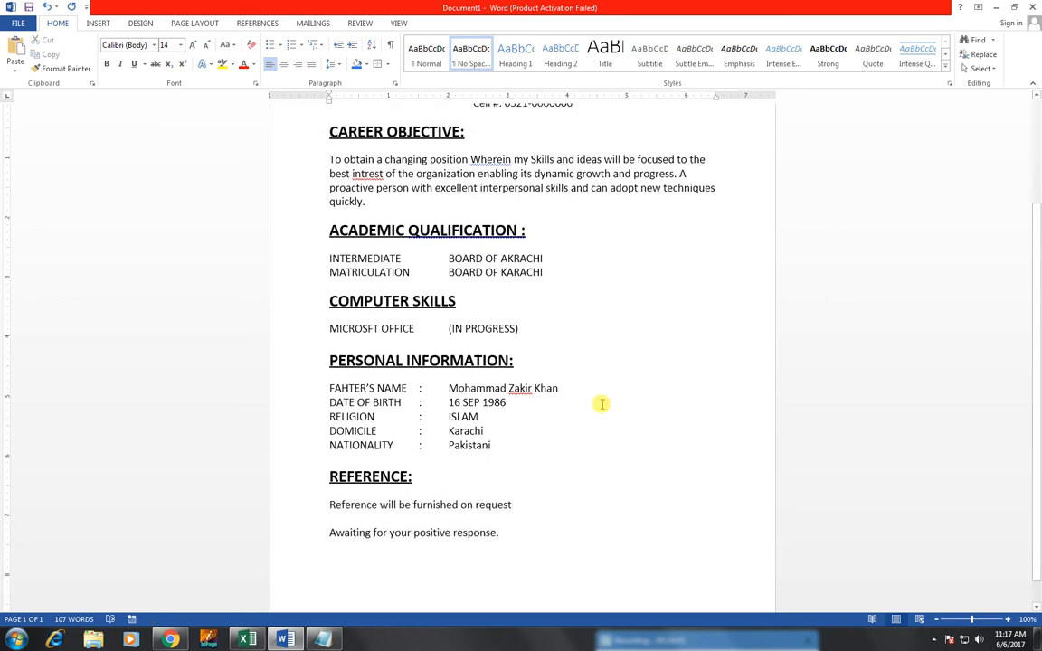
{"action": "scroll", "coordinate": [601, 404], "scroll_direction": "up", "scroll_amount": 1}
{"action": "scroll", "coordinate": [362, 262], "scroll_direction": "up", "scroll_amount": 1}
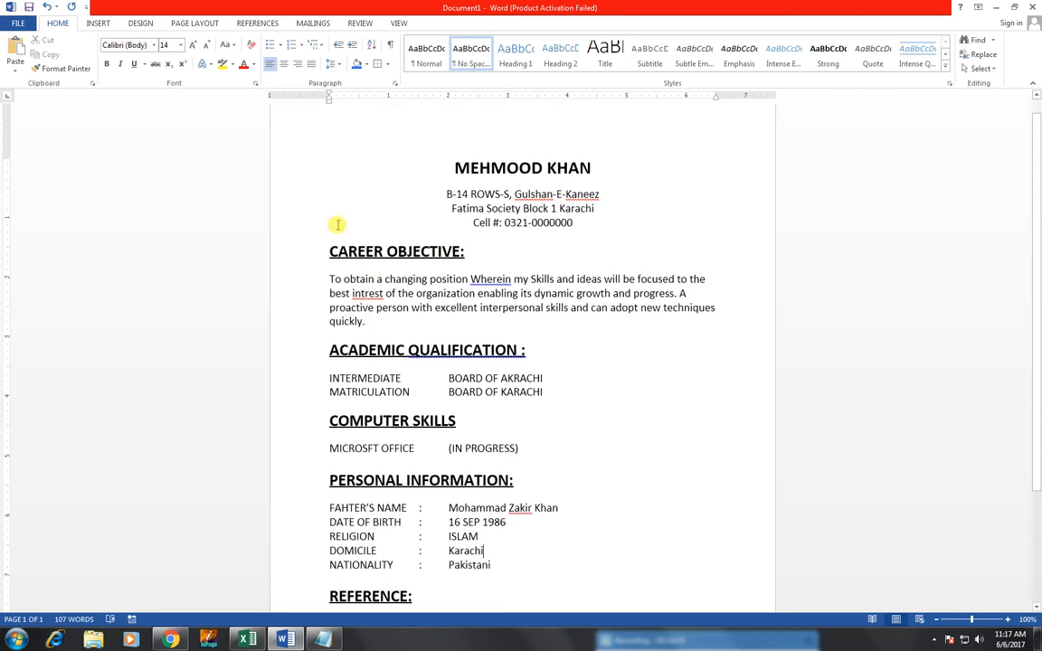
{"action": "left_click", "coordinate": [24, 25]}
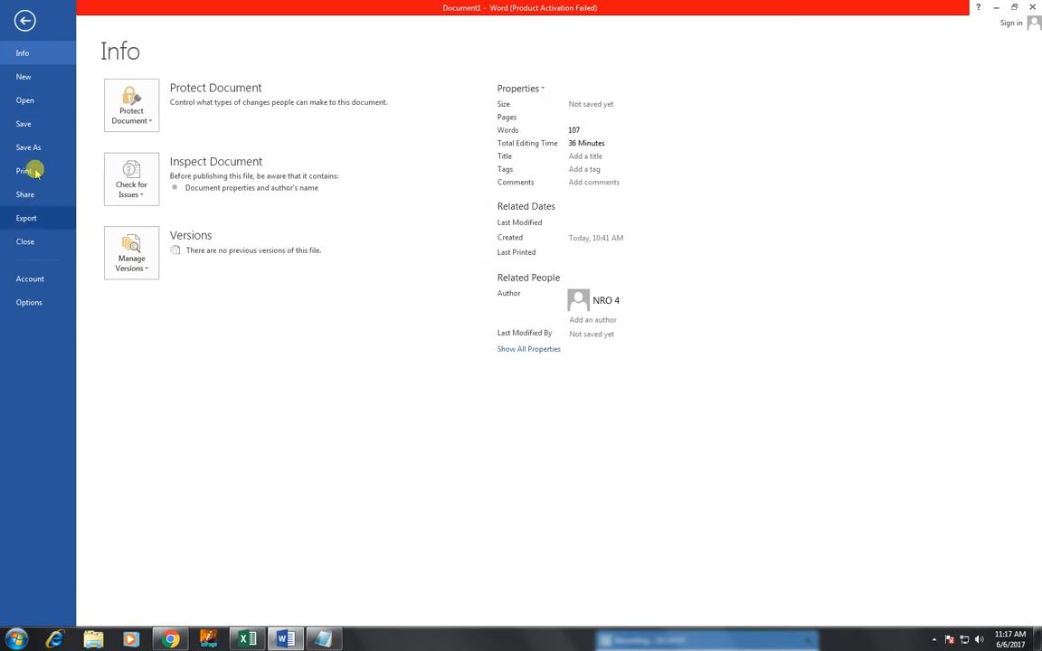
{"action": "left_click", "coordinate": [27, 170]}
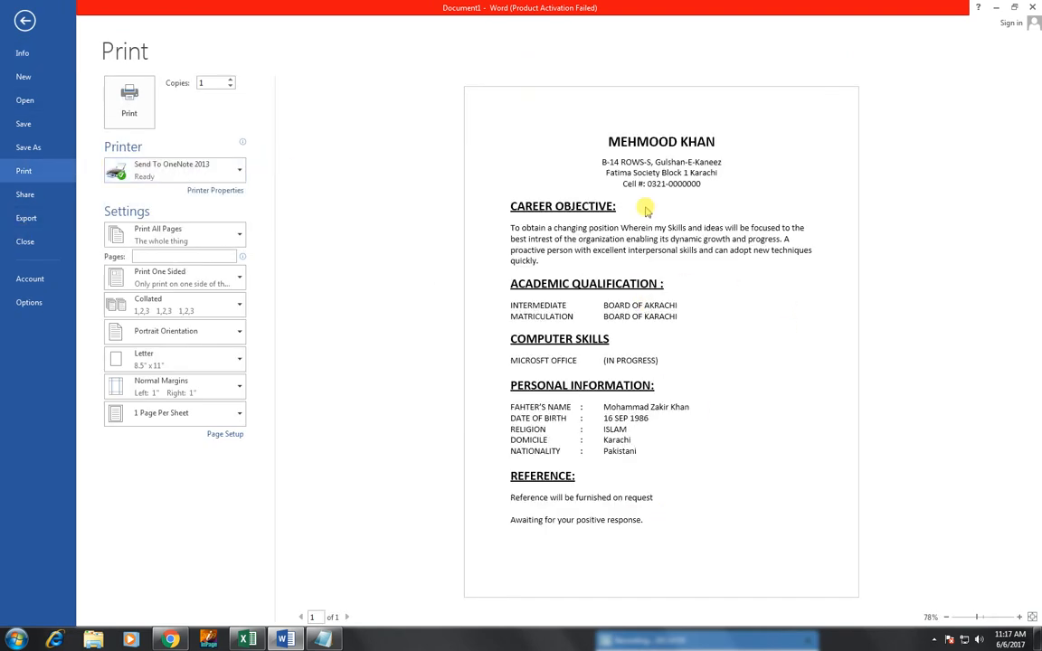
{"action": "left_click", "coordinate": [26, 22]}
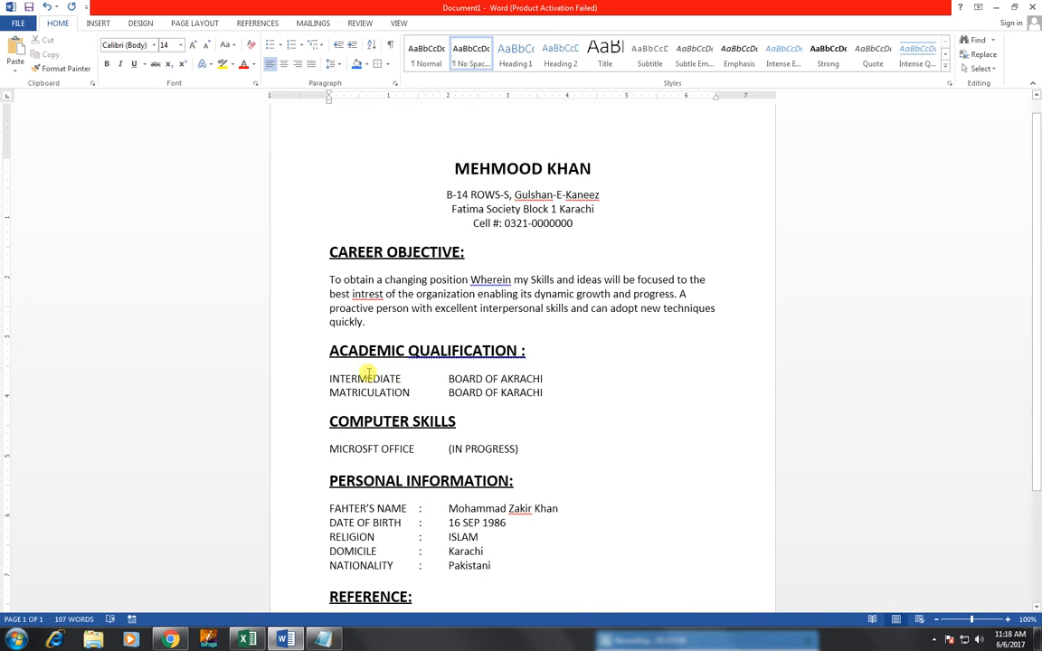
Step: Apply the arrow bullet style to the INTERMEDIATE and MATRICULATION rows and the MICROSFT OFFICE line
{"action": "left_click_drag", "start_coordinate": [329, 379], "coordinate": [549, 393]}
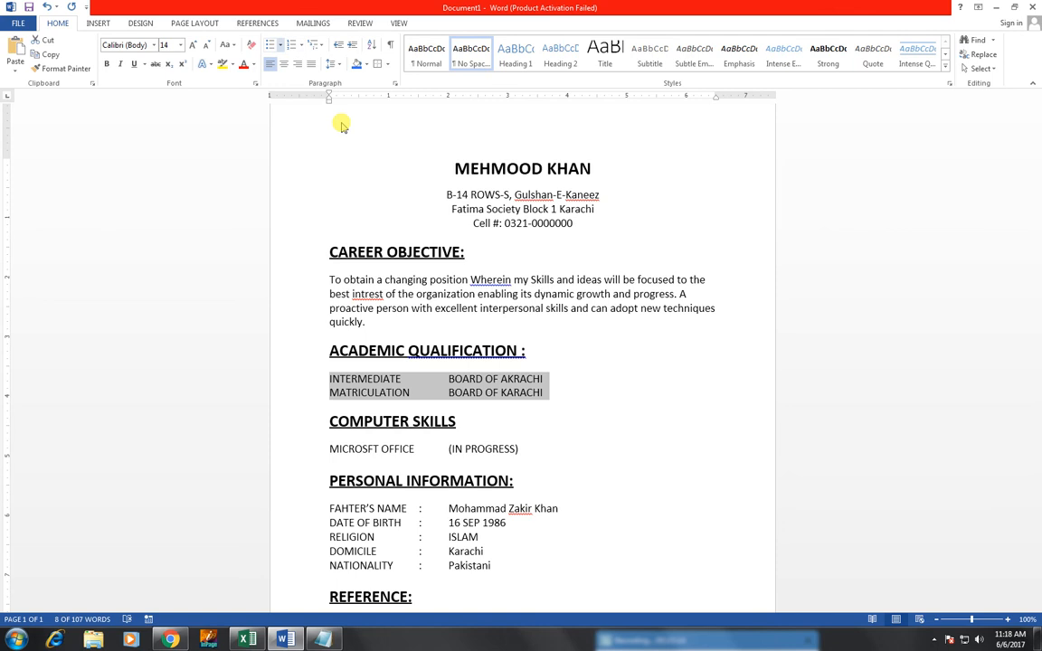
{"action": "left_click", "coordinate": [280, 45]}
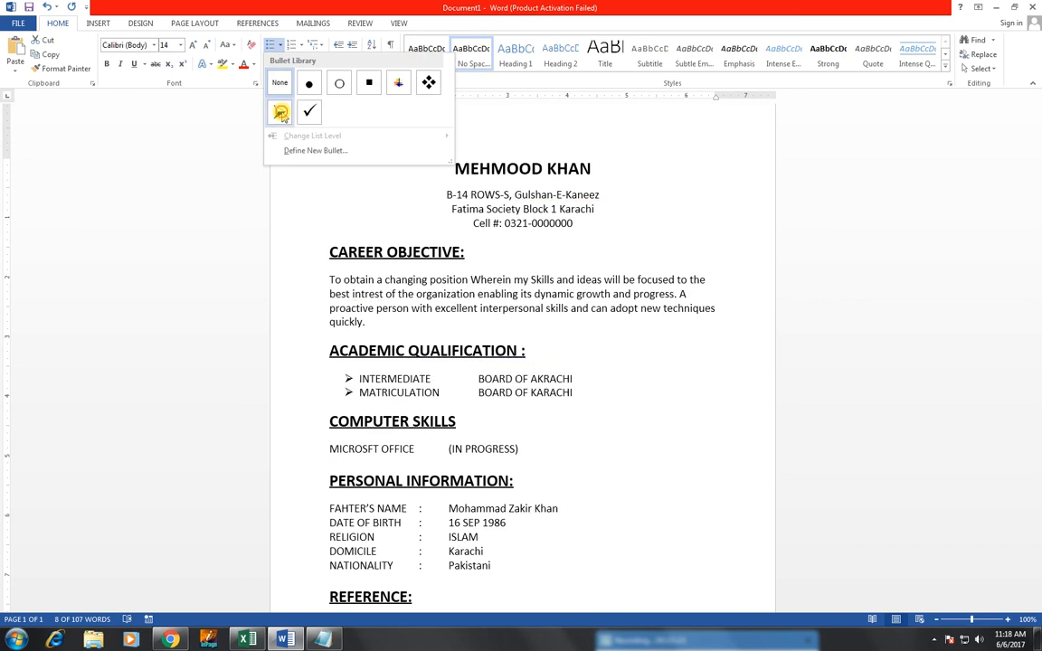
{"action": "left_click", "coordinate": [280, 112]}
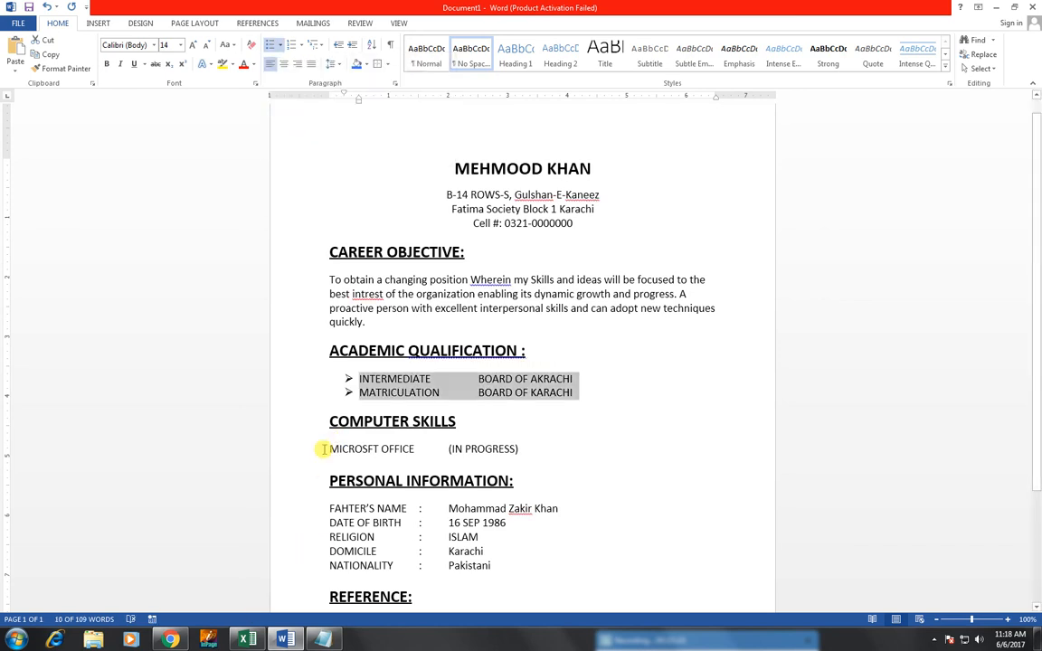
{"action": "left_click_drag", "start_coordinate": [323, 449], "coordinate": [524, 446]}
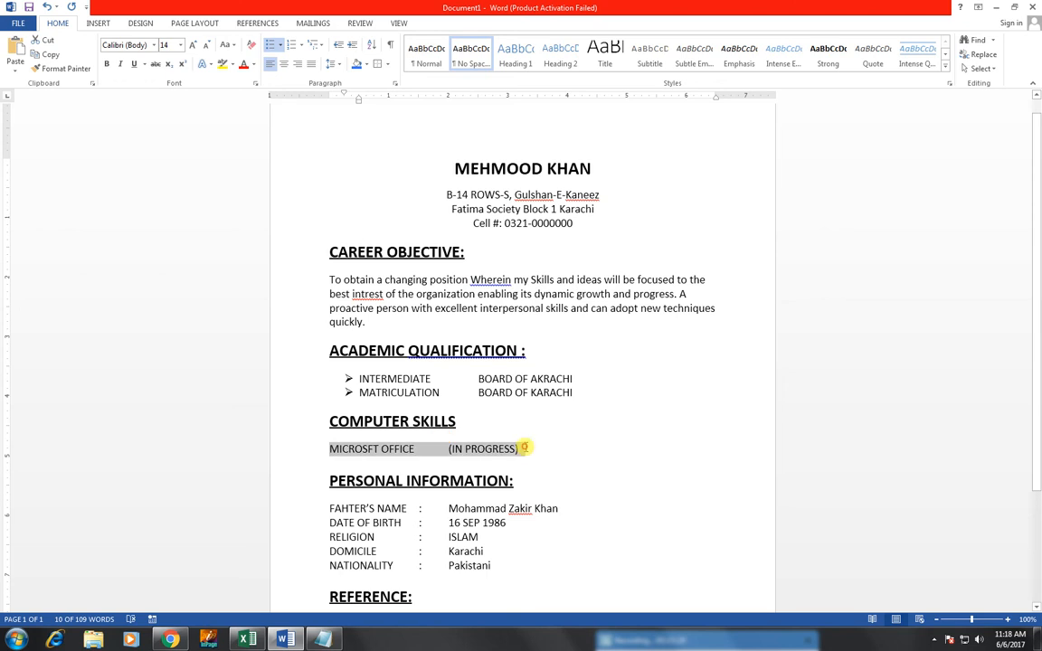
{"action": "left_click", "coordinate": [278, 44]}
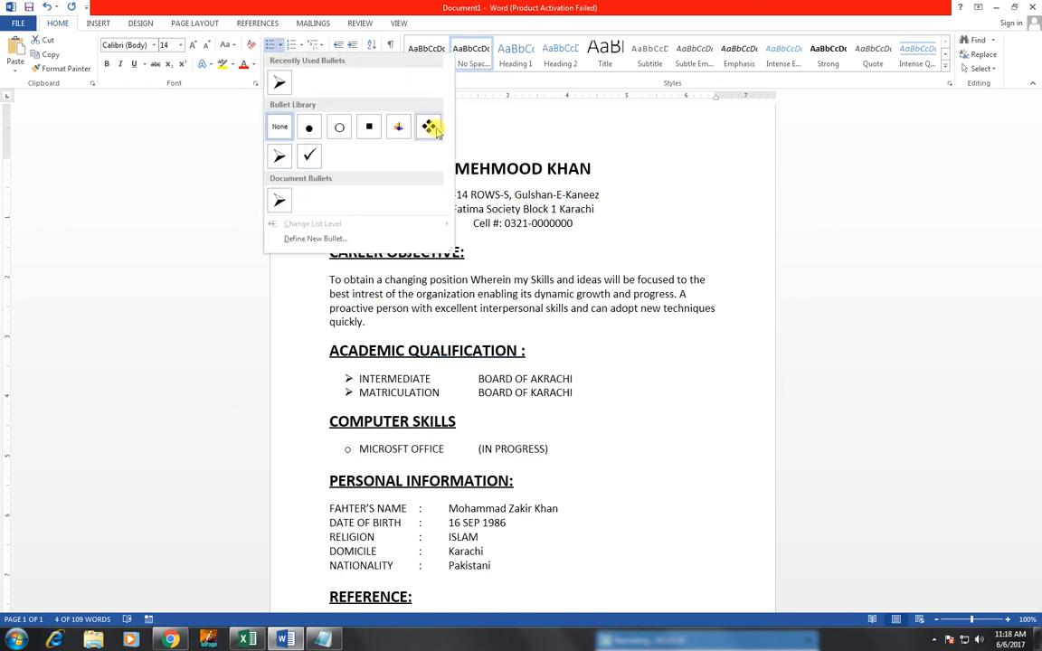
{"action": "left_click", "coordinate": [281, 157]}
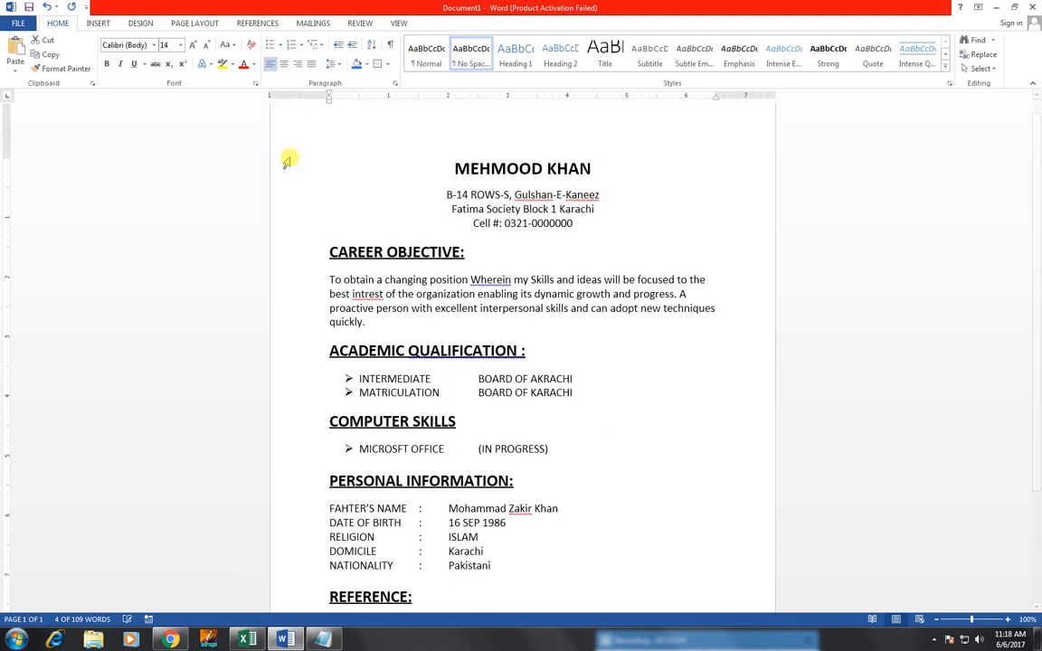
{"action": "left_click", "coordinate": [590, 378]}
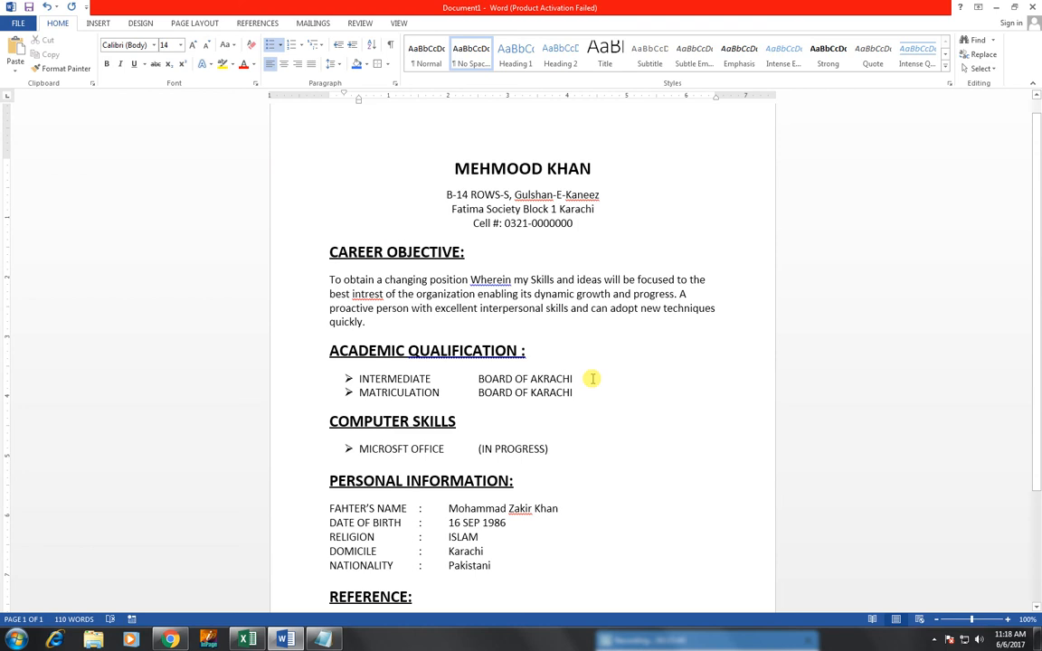
{"action": "key", "text": "Left"}
{"action": "key", "text": "Left"}
{"action": "scroll", "coordinate": [549, 442], "scroll_direction": "down", "scroll_amount": 1}
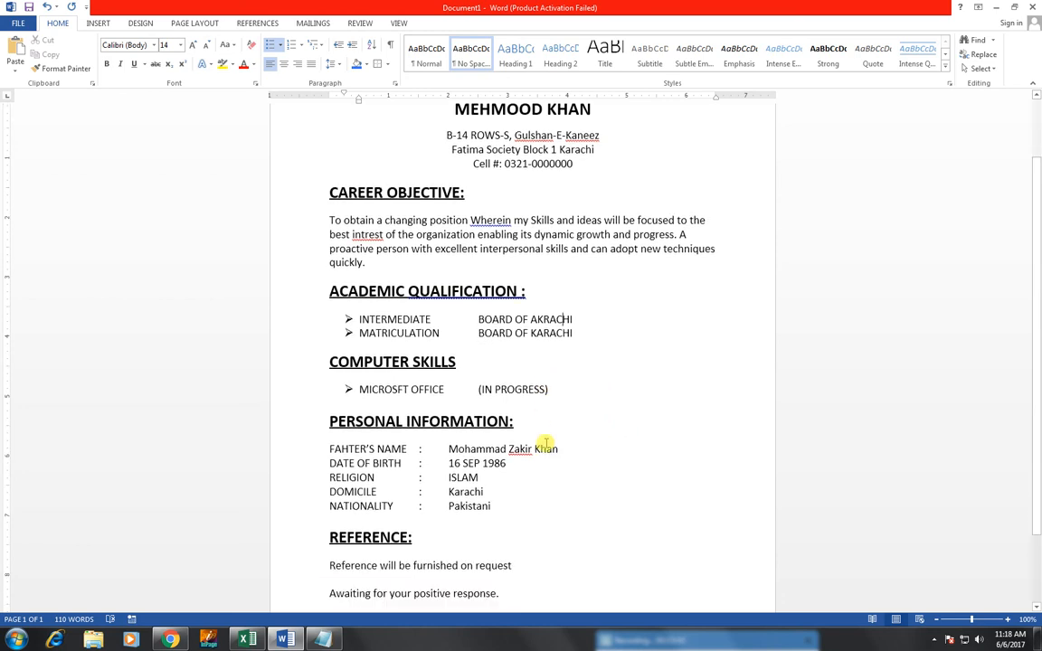